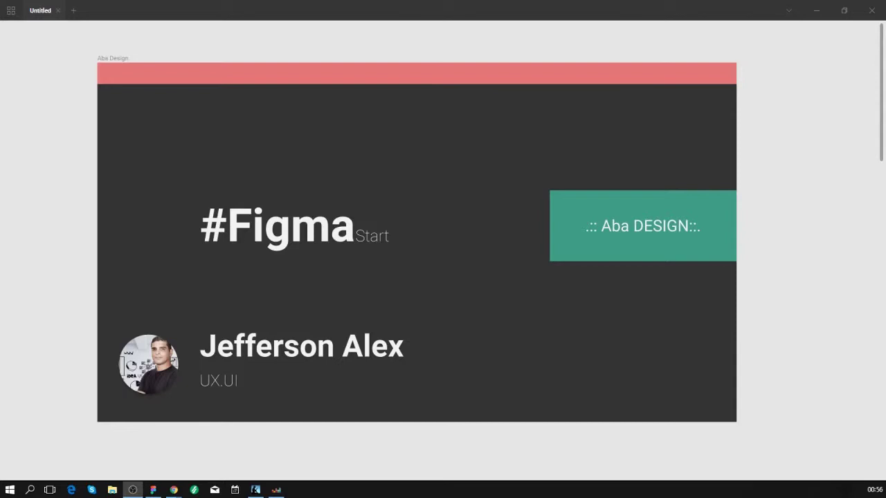
- Show the hidden toolbar and side panels around the Aba Design frame
{"action": "left_click", "coordinate": [396, 5]}
{"action": "key", "text": "ctrl+backslash"}
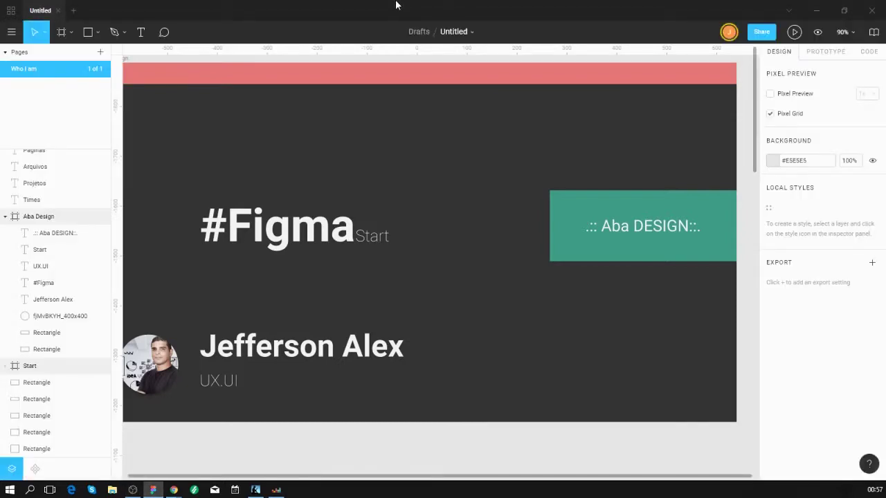
{"action": "scroll", "coordinate": [425, 160], "scroll_direction": "left", "scroll_amount": 1}
{"action": "scroll", "coordinate": [425, 160], "scroll_direction": "up", "scroll_amount": 1}
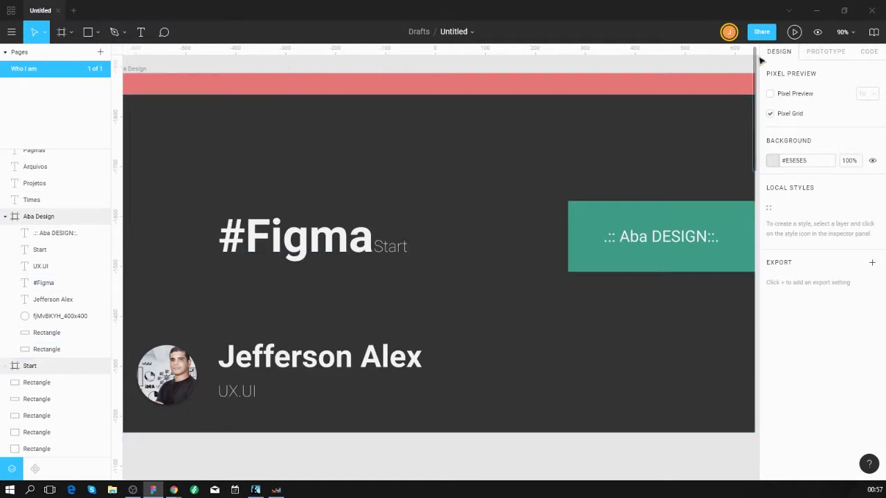
- View the recent files overview and return to the Untitled file
{"action": "left_click", "coordinate": [11, 10]}
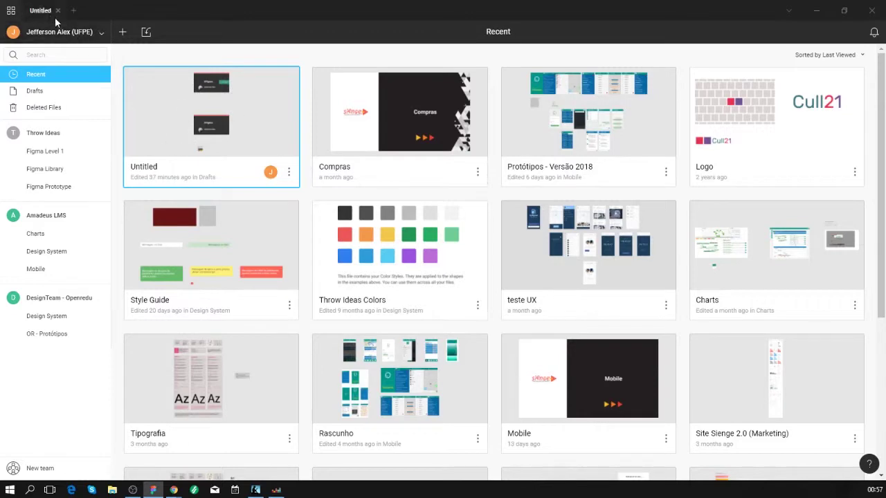
{"action": "left_click", "coordinate": [27, 12]}
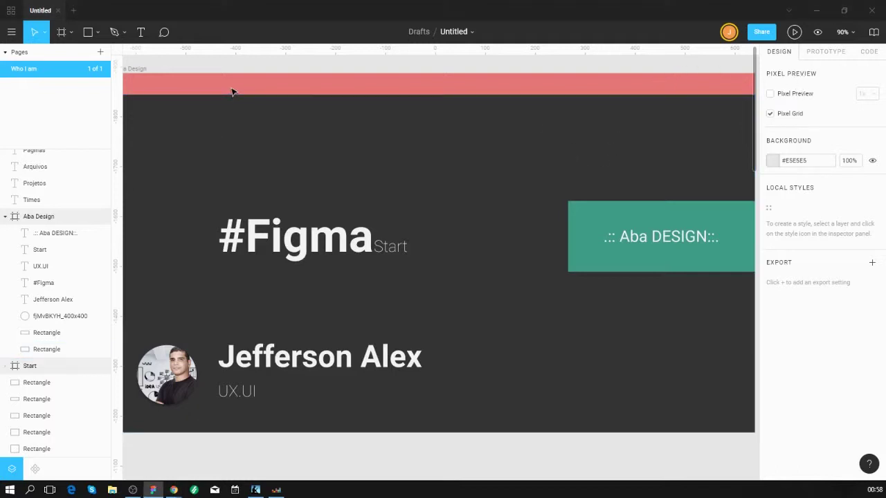
- Select the dark background rectangle to examine its design properties, and clear the selection
{"action": "left_click", "coordinate": [284, 130]}
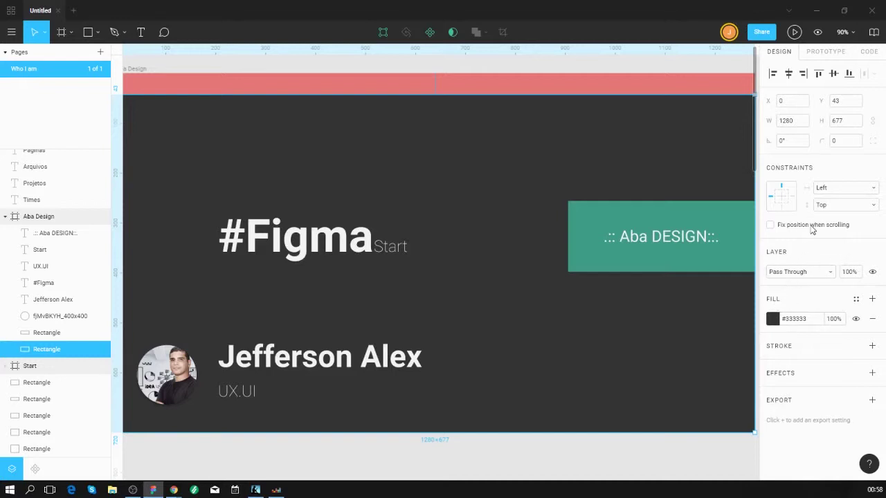
{"action": "mouse_move", "coordinate": [813, 230]}
{"action": "left_click", "coordinate": [179, 69]}
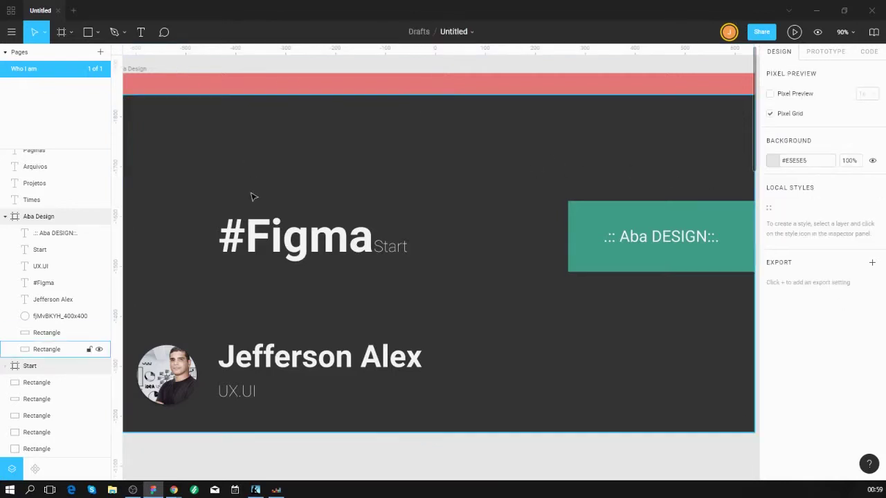
- Examine the available font families and weights for the #Figma title text
{"action": "left_click", "coordinate": [283, 240]}
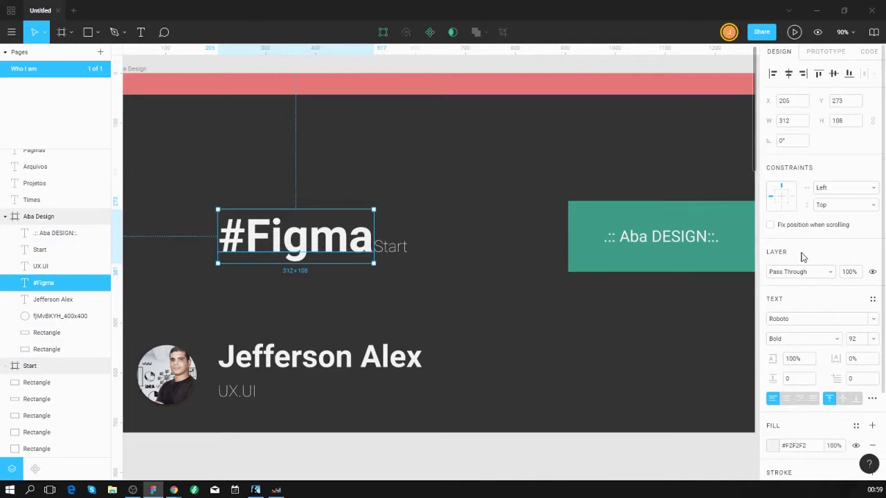
{"action": "scroll", "coordinate": [832, 250], "scroll_direction": "down", "scroll_amount": 2}
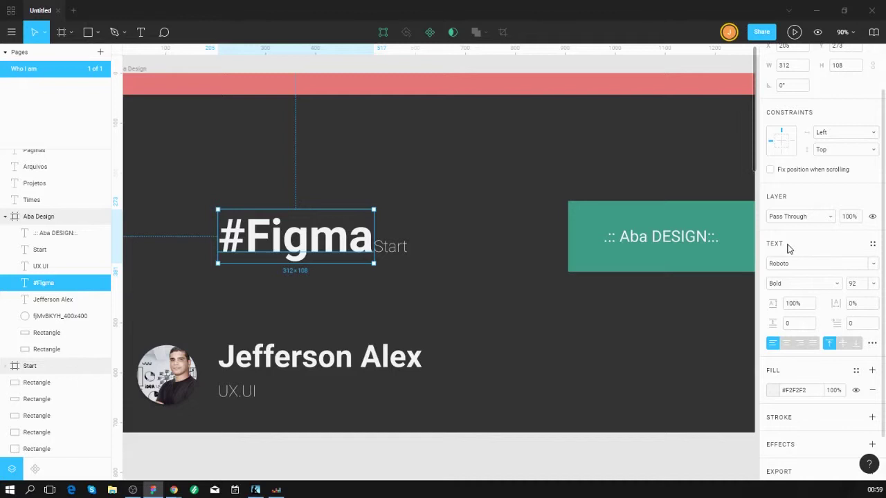
{"action": "left_click", "coordinate": [872, 264]}
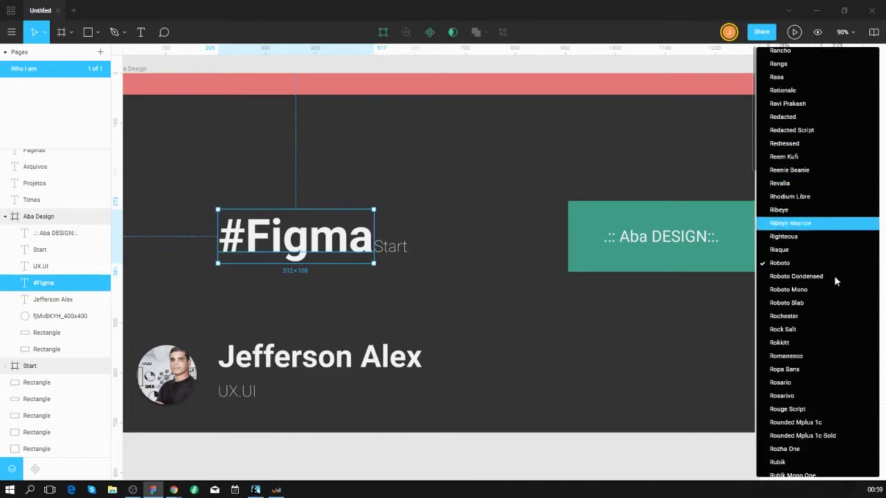
{"action": "key", "text": "Escape"}
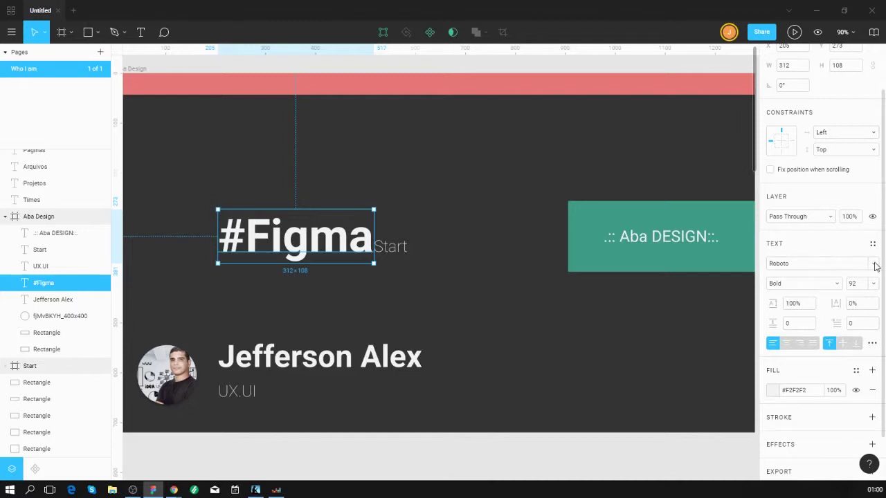
{"action": "left_click", "coordinate": [837, 284]}
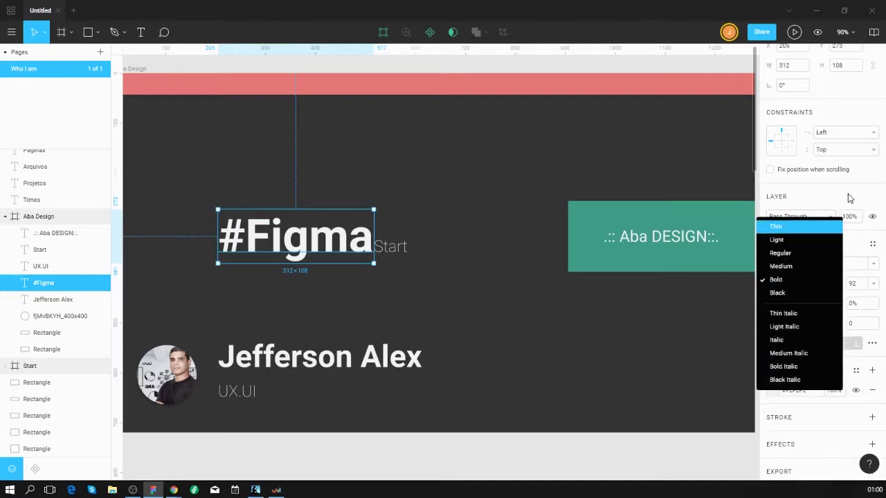
{"action": "key", "text": "Escape"}
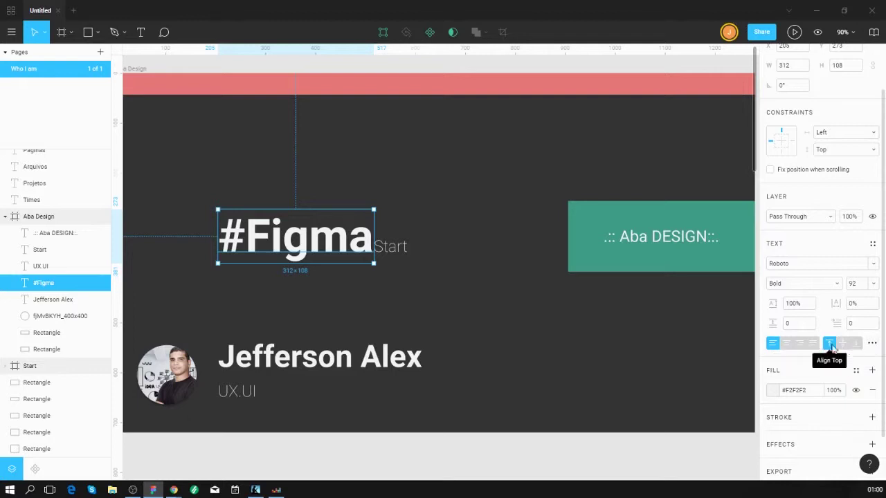
- Examine the advanced type settings of the #Figma title, including resizing, transform and font features, and deselect the text
{"action": "left_click", "coordinate": [872, 343]}
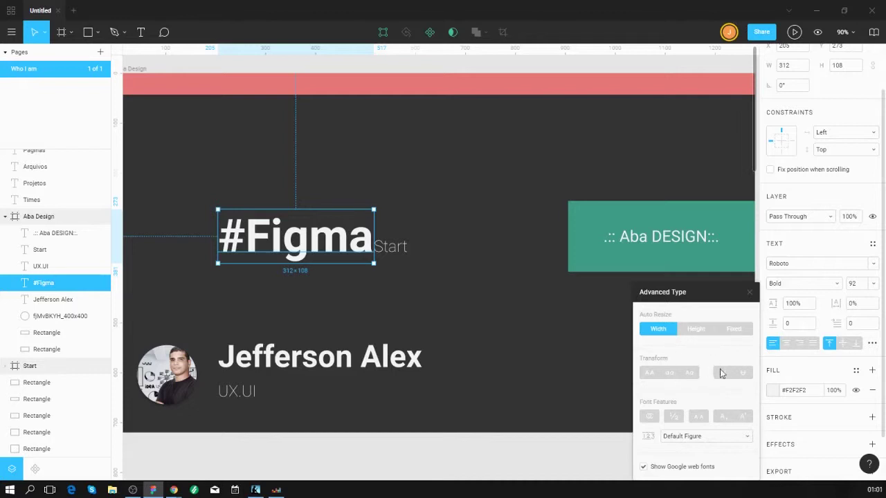
{"action": "left_click", "coordinate": [817, 367]}
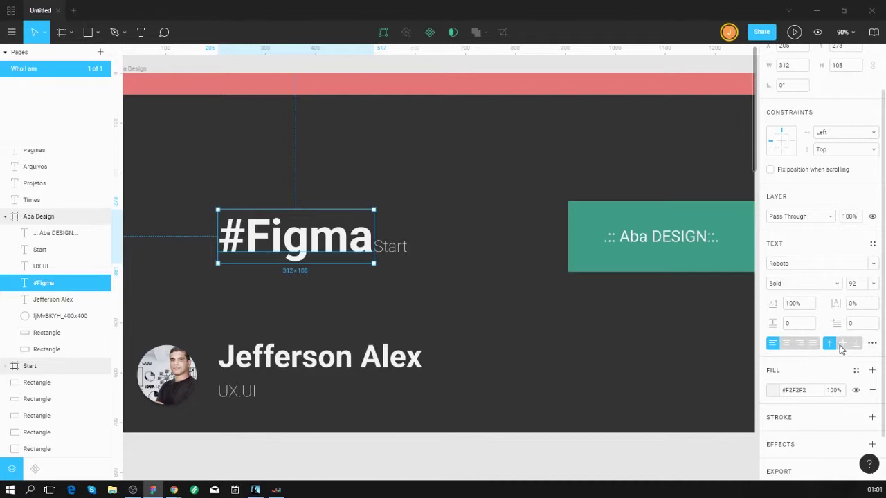
{"action": "left_click", "coordinate": [872, 343]}
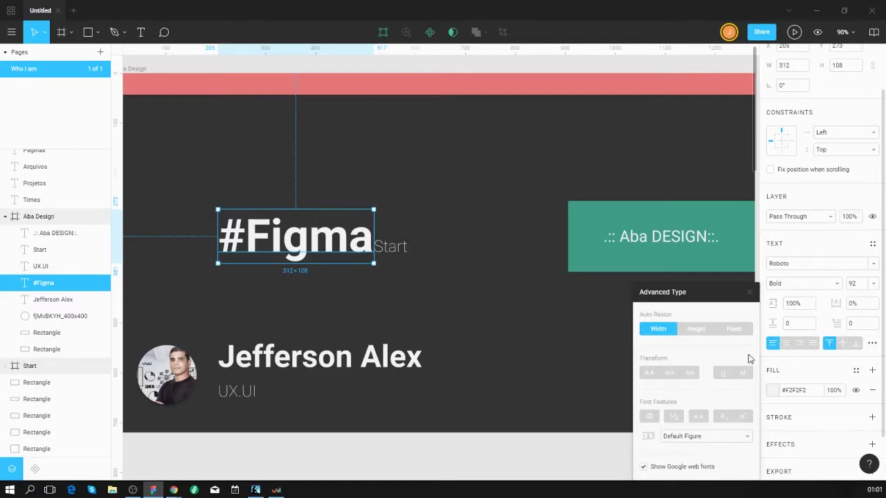
{"action": "left_click", "coordinate": [871, 344]}
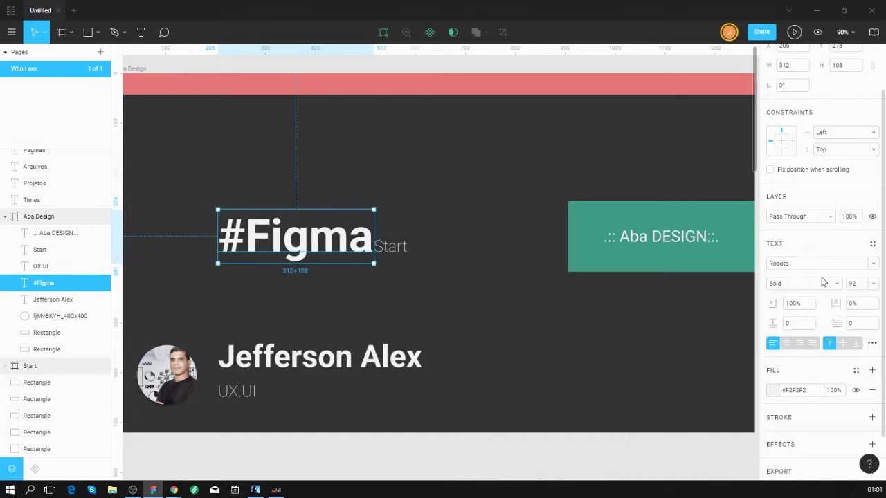
{"action": "left_click", "coordinate": [872, 345]}
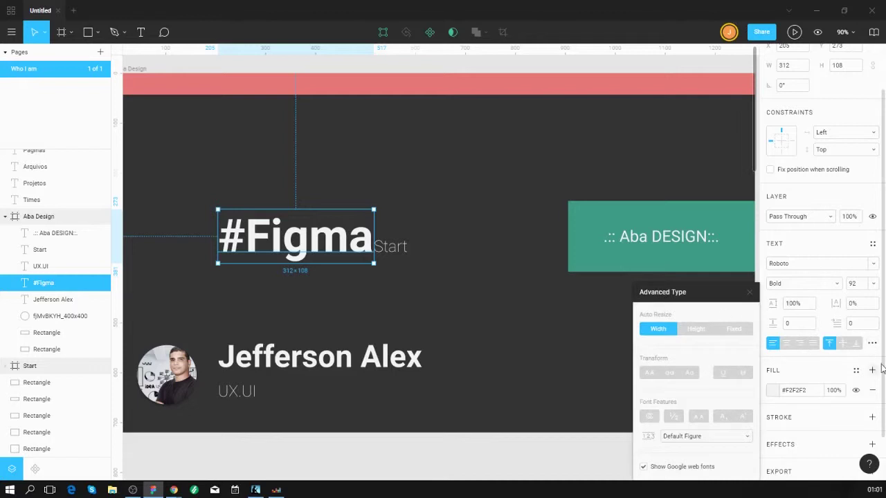
{"action": "left_click", "coordinate": [873, 346]}
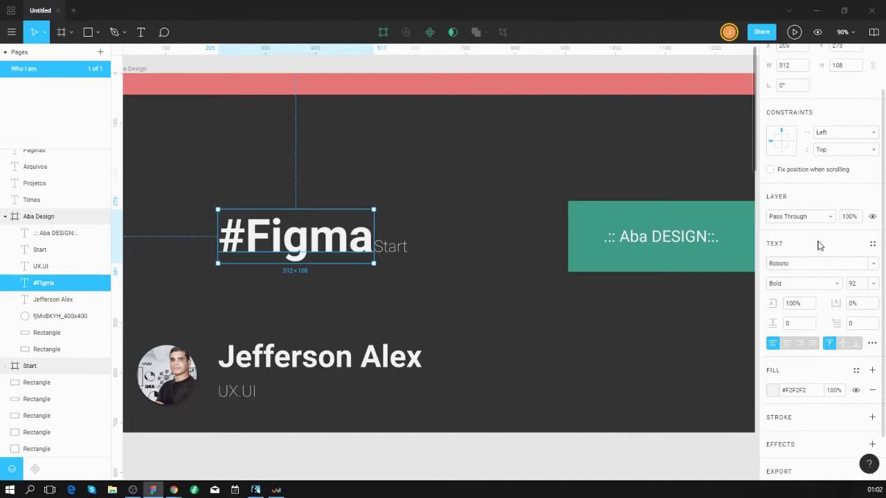
{"action": "left_click", "coordinate": [872, 345]}
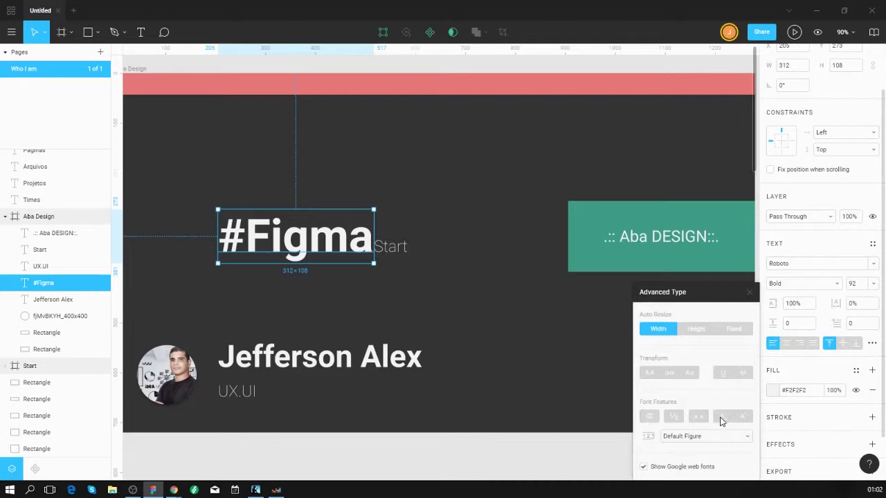
{"action": "left_click", "coordinate": [872, 343]}
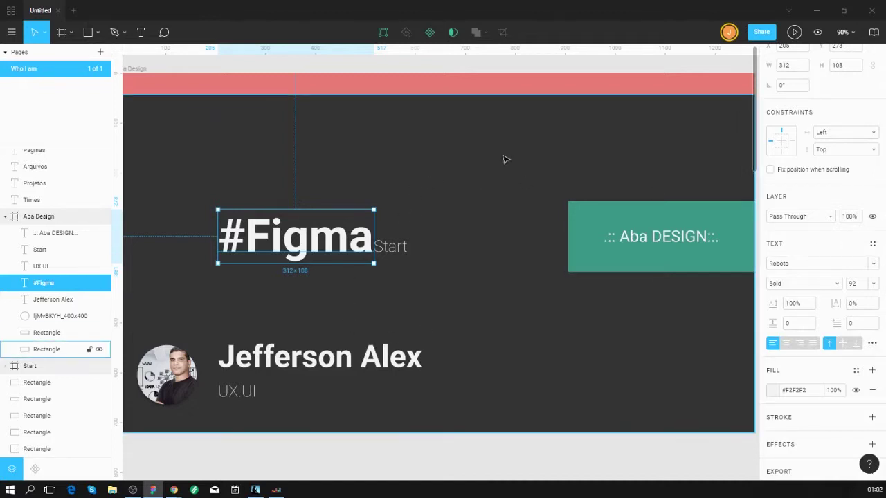
{"action": "left_click", "coordinate": [392, 66]}
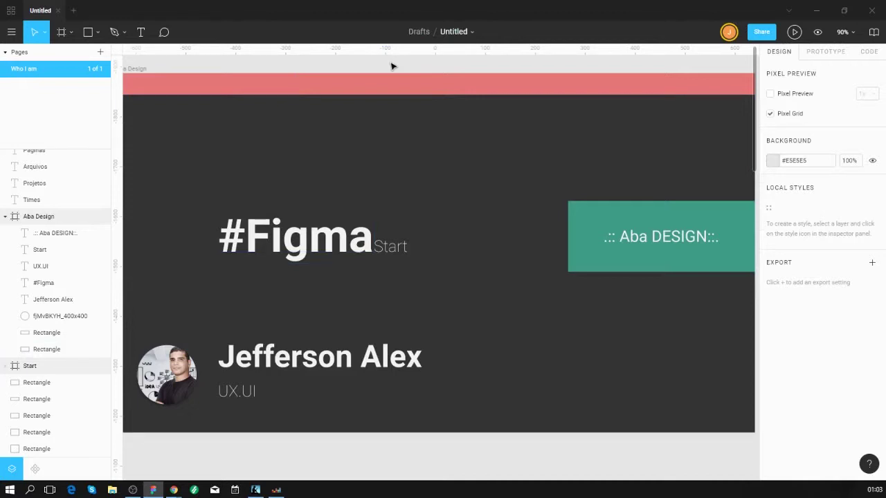
- Examine the fill colour of the #Figma title and the available colour libraries, keeping Document Colors, and deselect the text
{"action": "left_click", "coordinate": [48, 282]}
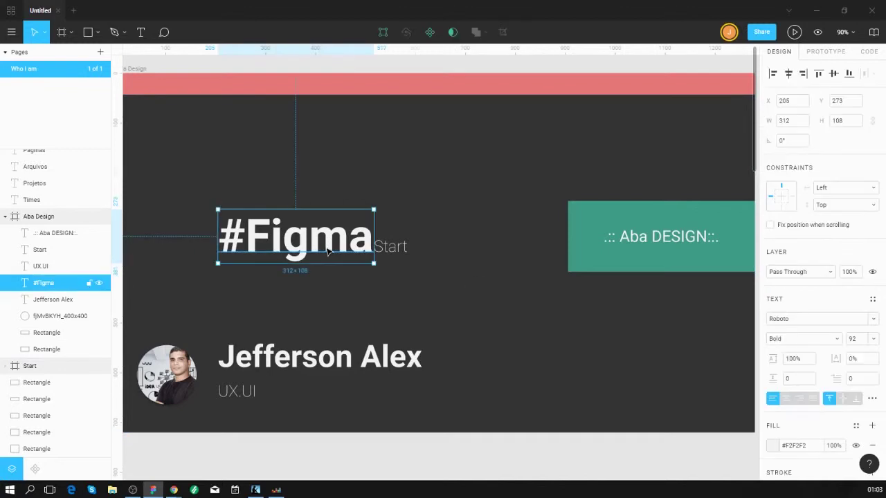
{"action": "scroll", "coordinate": [834, 311], "scroll_direction": "down", "scroll_amount": 3}
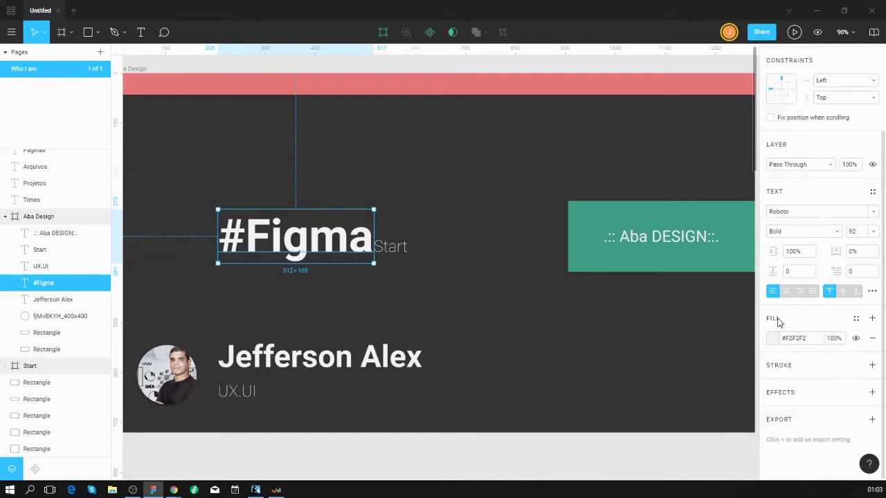
{"action": "left_click", "coordinate": [772, 338]}
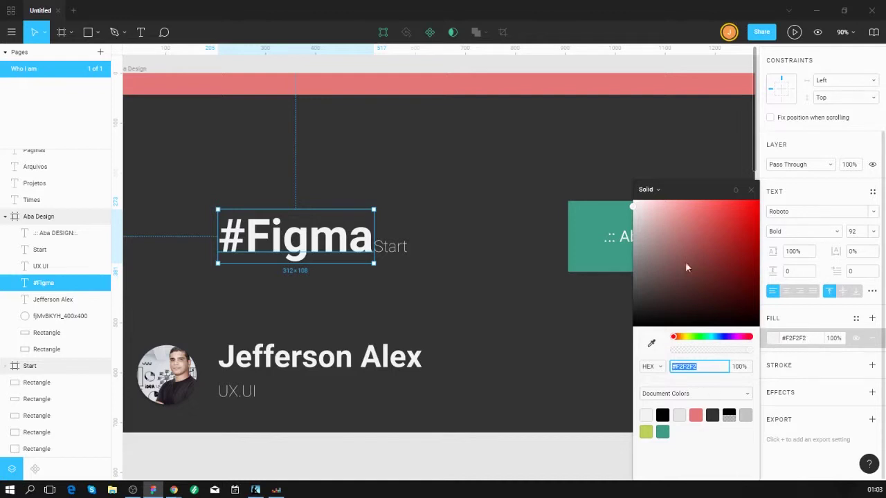
{"action": "left_click", "coordinate": [730, 398]}
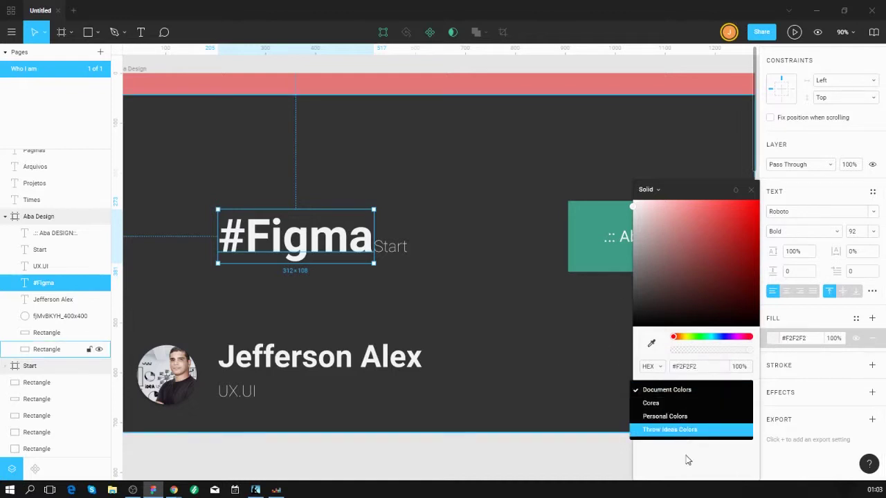
{"action": "left_click", "coordinate": [668, 386]}
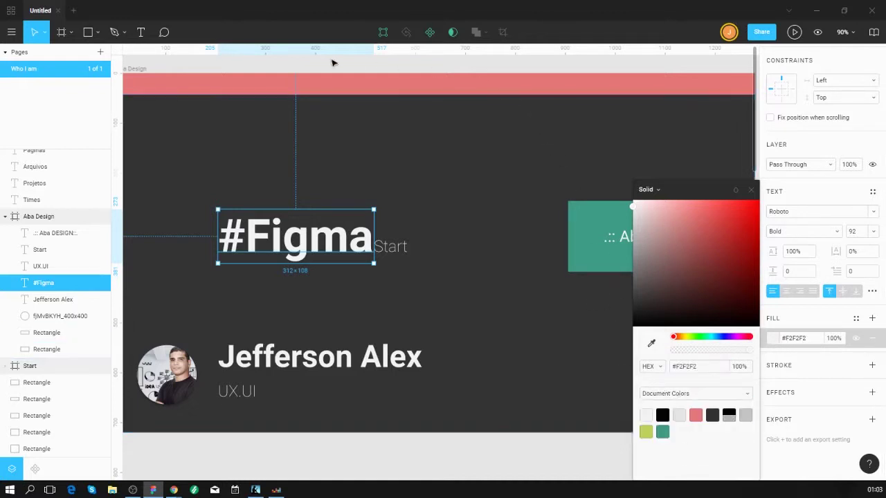
{"action": "left_click", "coordinate": [394, 69]}
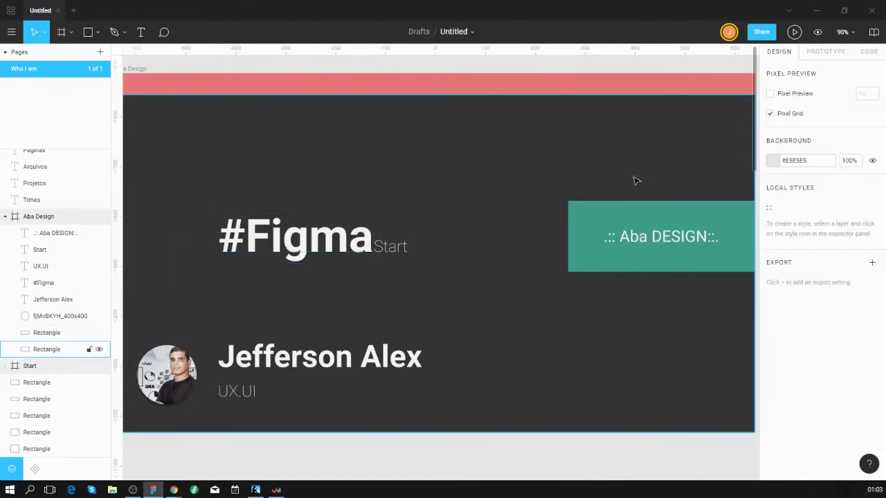
- Examine the text properties of the Start label and the Aba DESIGN label in the green box
{"action": "left_click", "coordinate": [385, 249]}
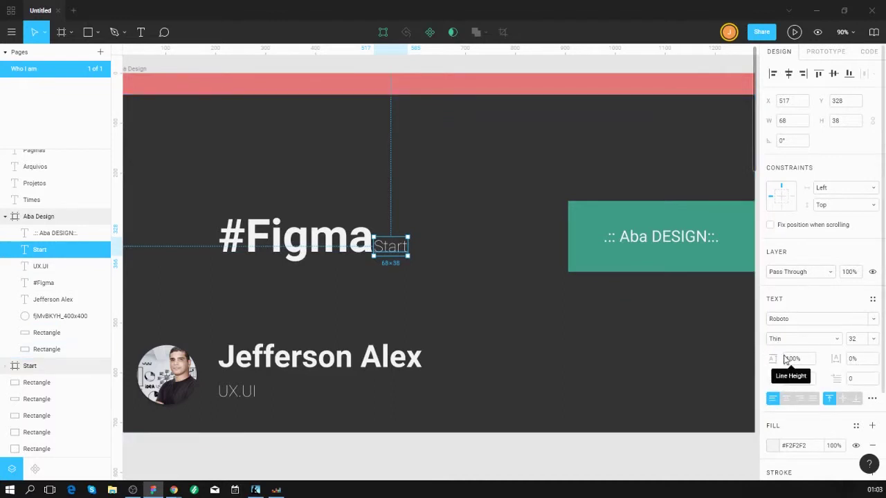
{"action": "left_click", "coordinate": [625, 235]}
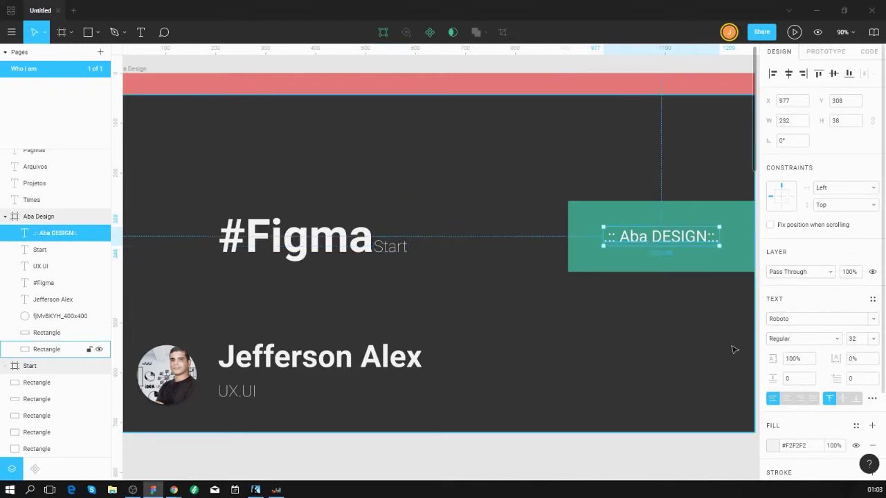
- Try the Ranga and Ramabhadra fonts on the #Figma title, and undo both font changes
{"action": "left_click", "coordinate": [343, 256]}
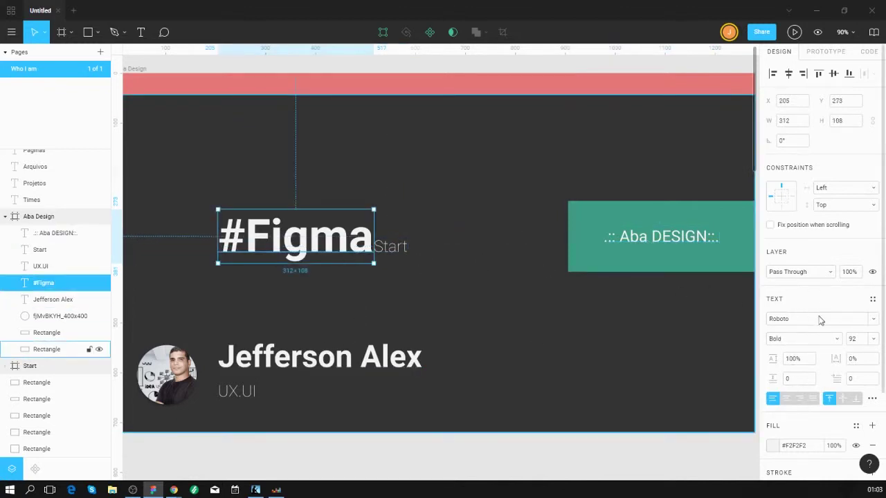
{"action": "left_click", "coordinate": [873, 321]}
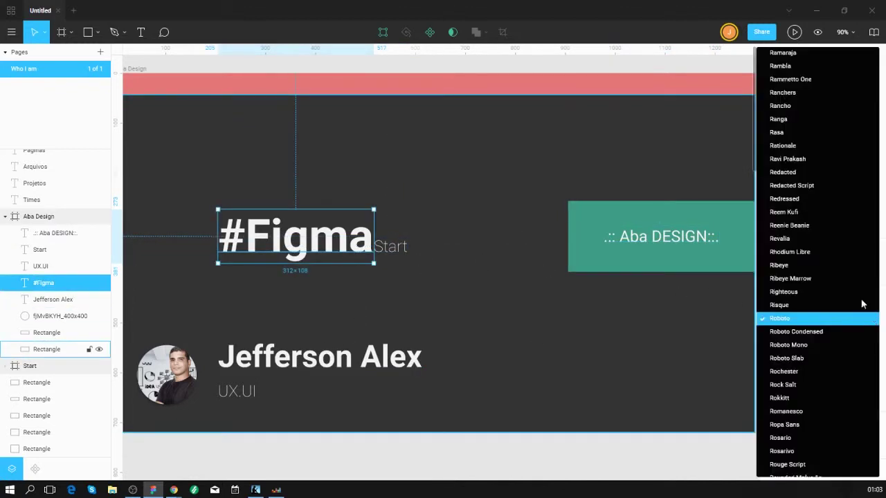
{"action": "left_click", "coordinate": [808, 125]}
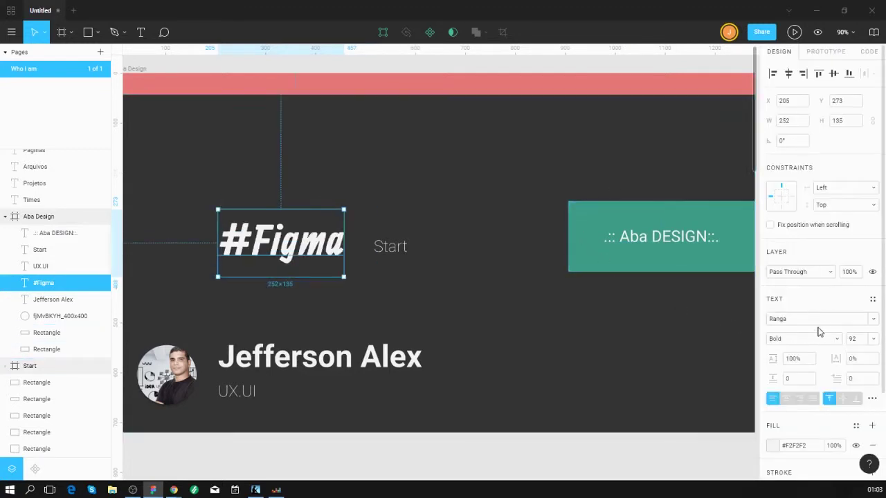
{"action": "left_click", "coordinate": [874, 323]}
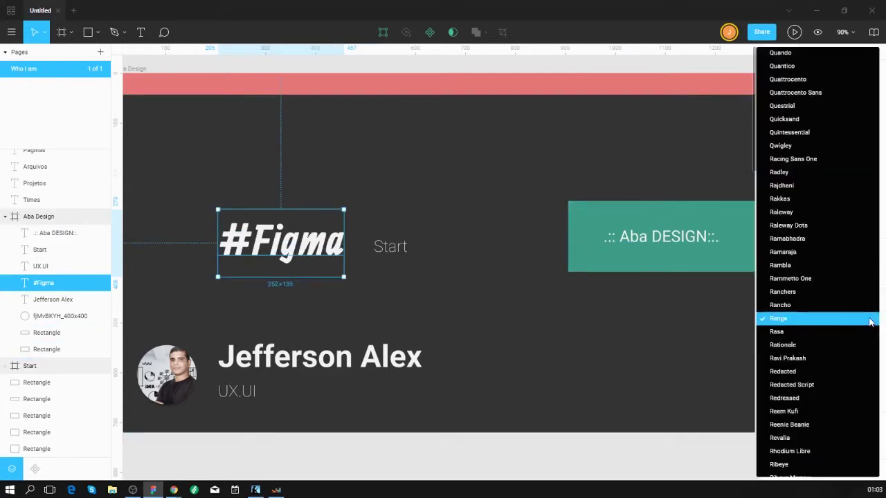
{"action": "left_click", "coordinate": [789, 238]}
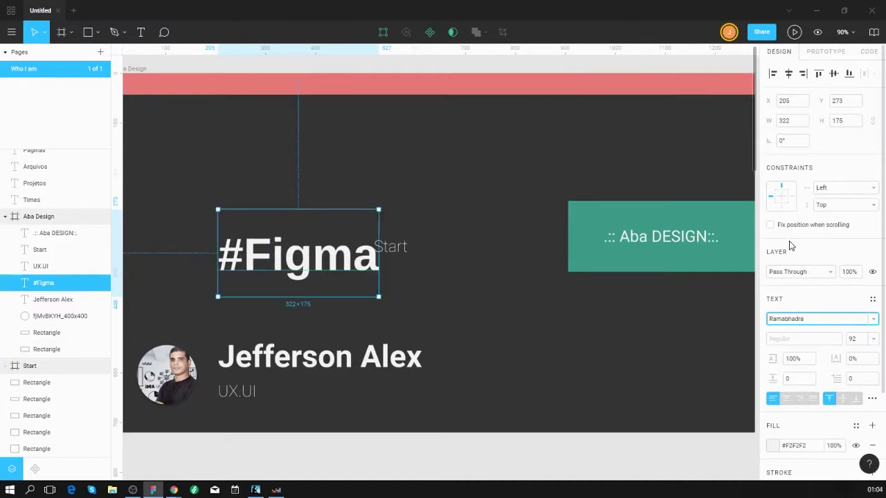
{"action": "key", "text": "ctrl+z"}
{"action": "key", "text": "ctrl+z"}
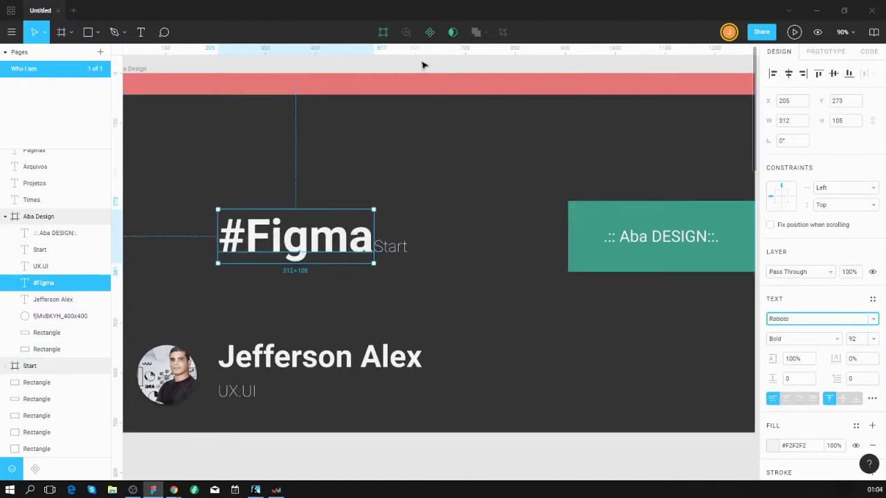
- Examine the properties of the green box and of its Aba DESIGN label
{"action": "left_click", "coordinate": [421, 64]}
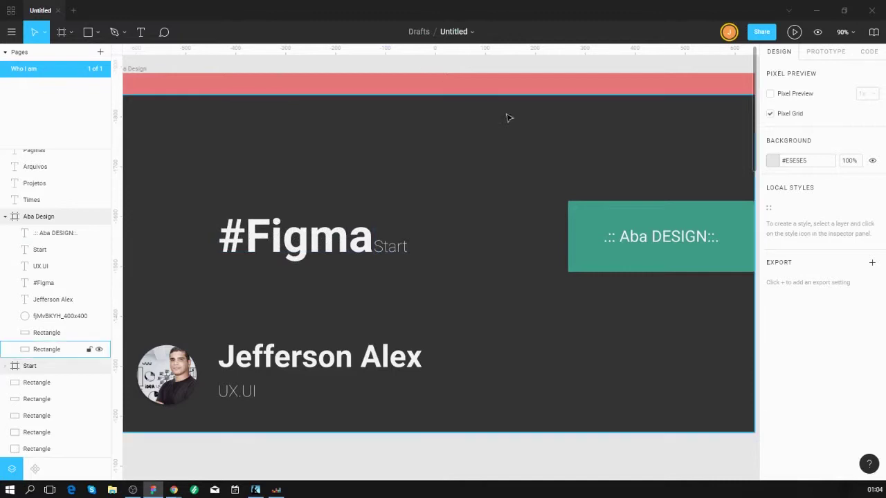
{"action": "left_click", "coordinate": [614, 218]}
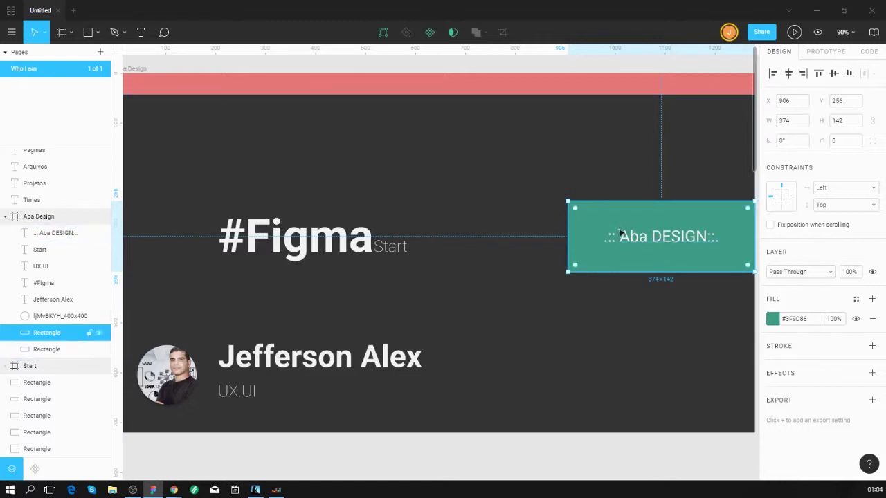
{"action": "left_click", "coordinate": [644, 241]}
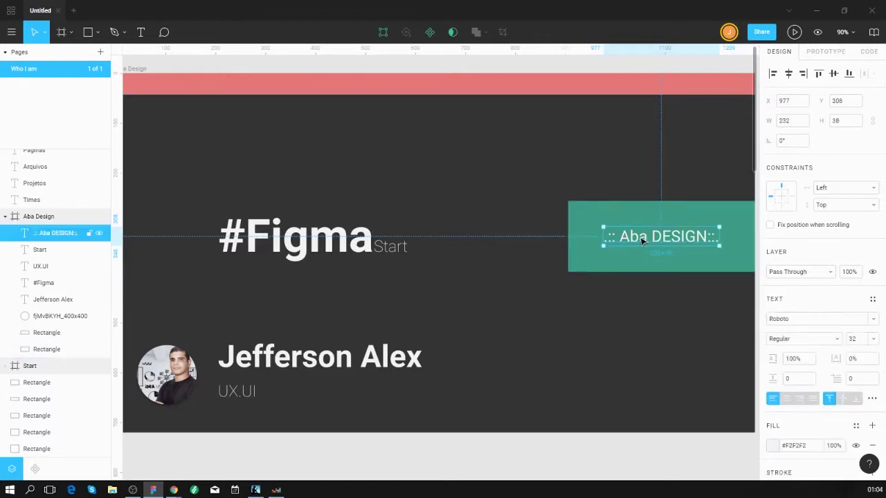
{"action": "left_click", "coordinate": [577, 208]}
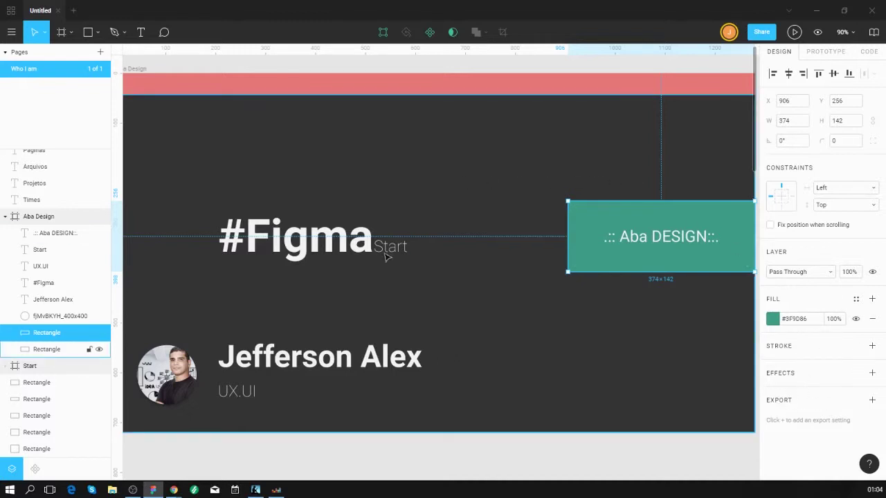
- Examine the image fill of the round profile photo, including its Fill, Fit, Crop and Tile modes, without changing it
{"action": "left_click", "coordinate": [166, 374]}
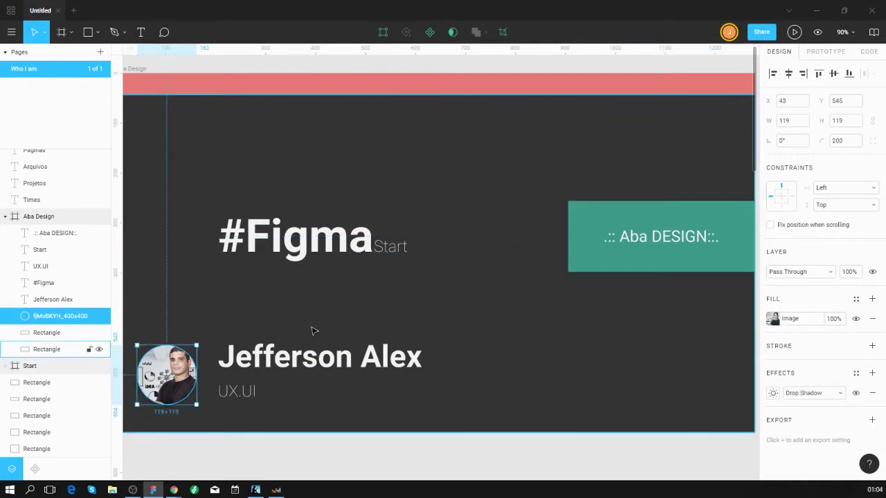
{"action": "left_click", "coordinate": [773, 319]}
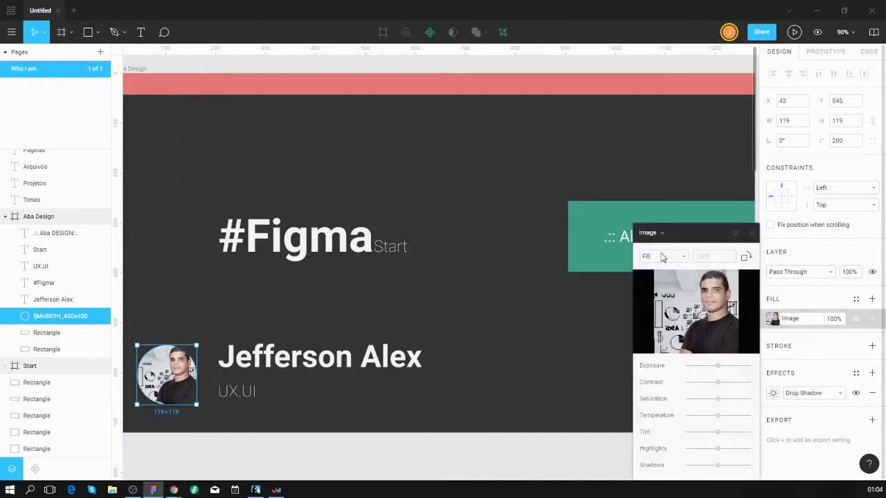
{"action": "left_click", "coordinate": [680, 259]}
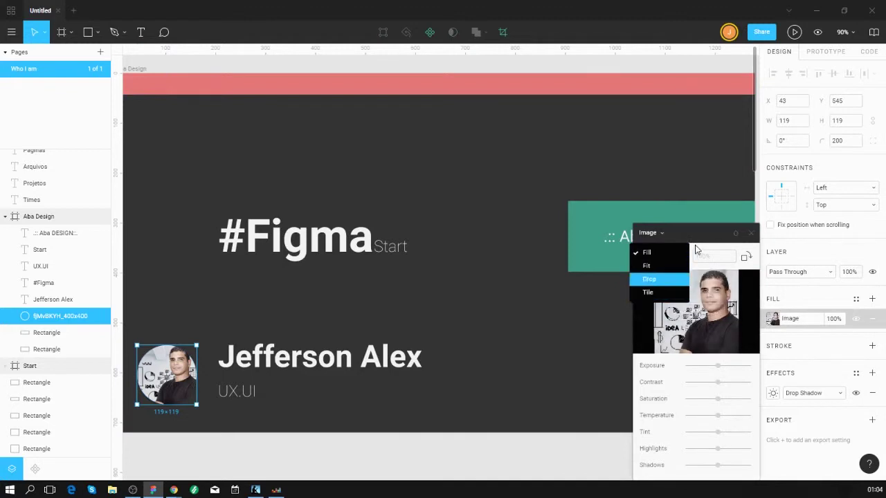
{"action": "left_click", "coordinate": [715, 234]}
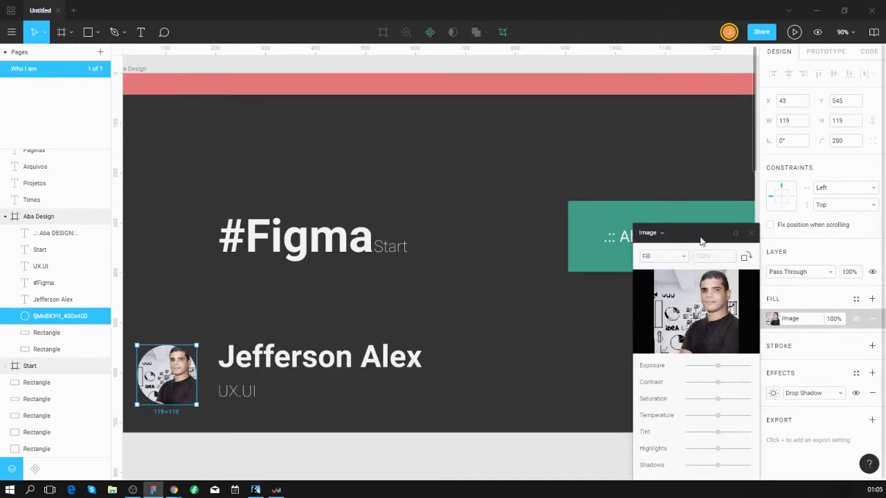
{"action": "left_click", "coordinate": [773, 319]}
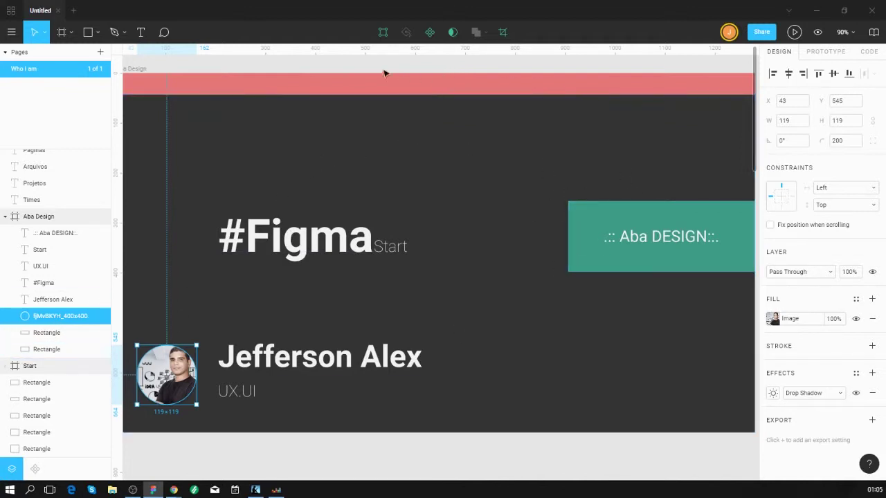
{"action": "left_click", "coordinate": [773, 318]}
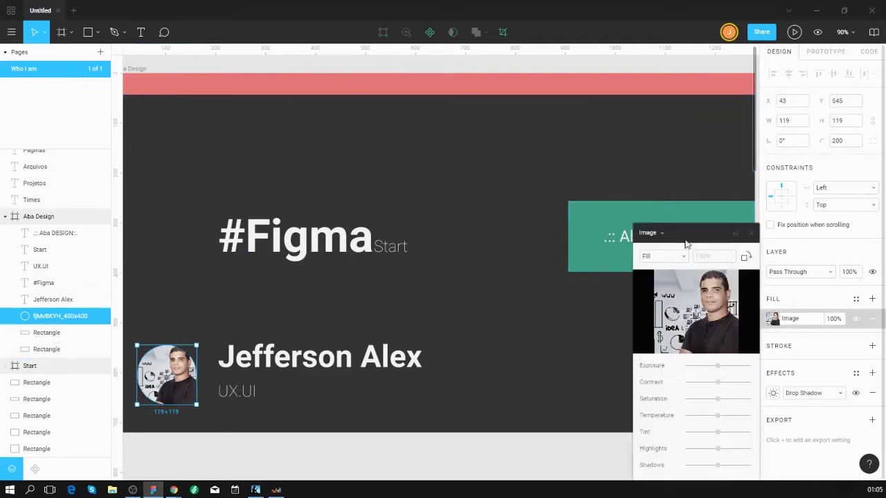
{"action": "left_click", "coordinate": [680, 258]}
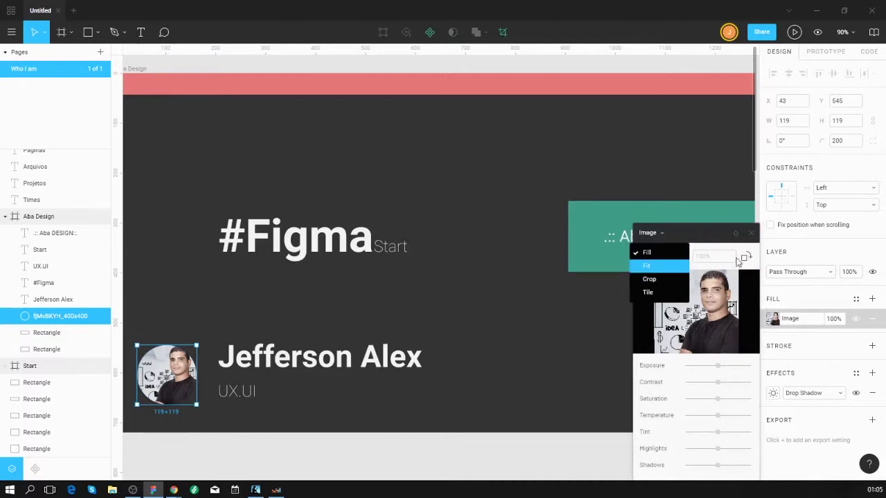
{"action": "left_click", "coordinate": [808, 297]}
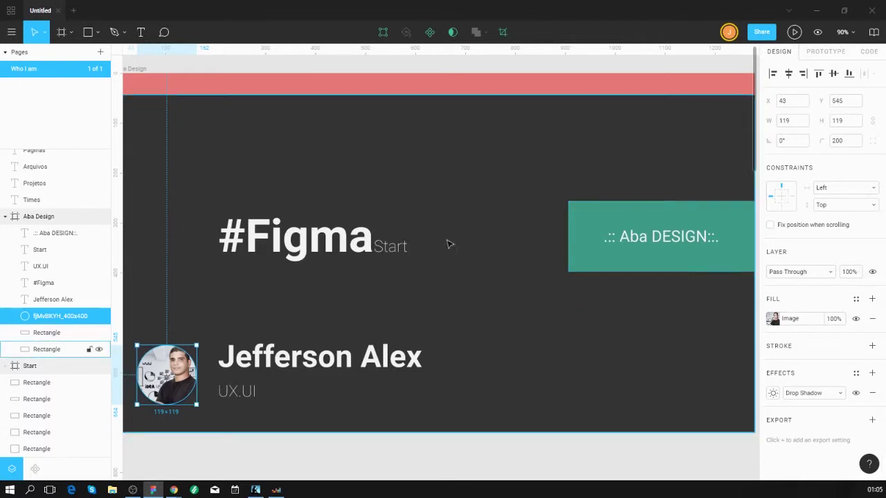
- Draw a 480 × 480 square on the empty canvas outside the Aba Design frame
{"action": "left_click", "coordinate": [454, 190]}
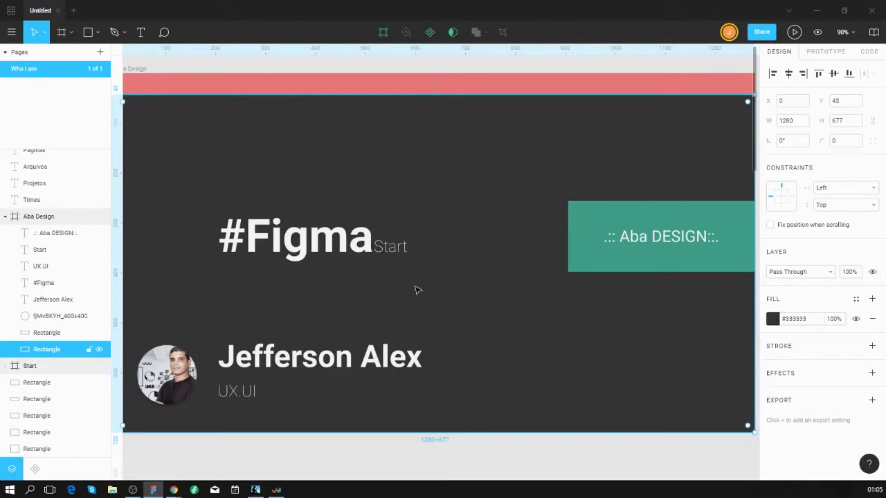
{"action": "scroll", "coordinate": [461, 261], "scroll_direction": "down", "scroll_amount": 3}
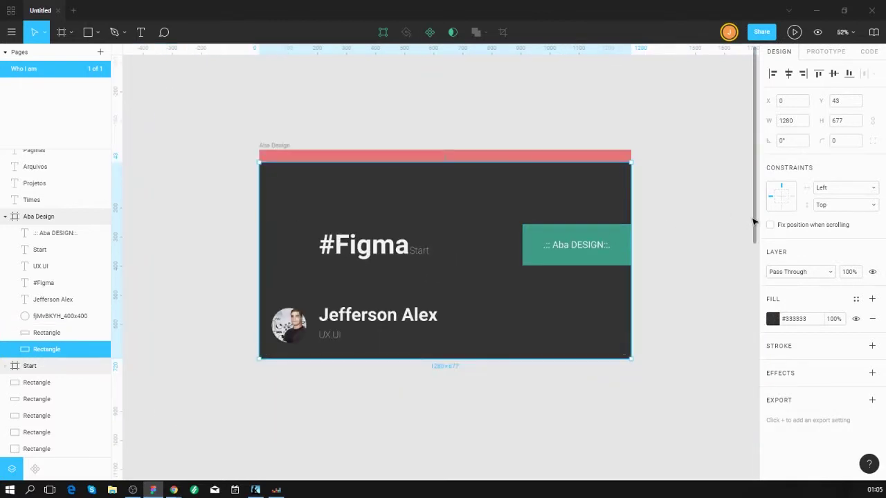
{"action": "left_click_drag", "start_coordinate": [665, 214], "coordinate": [295, 217]}
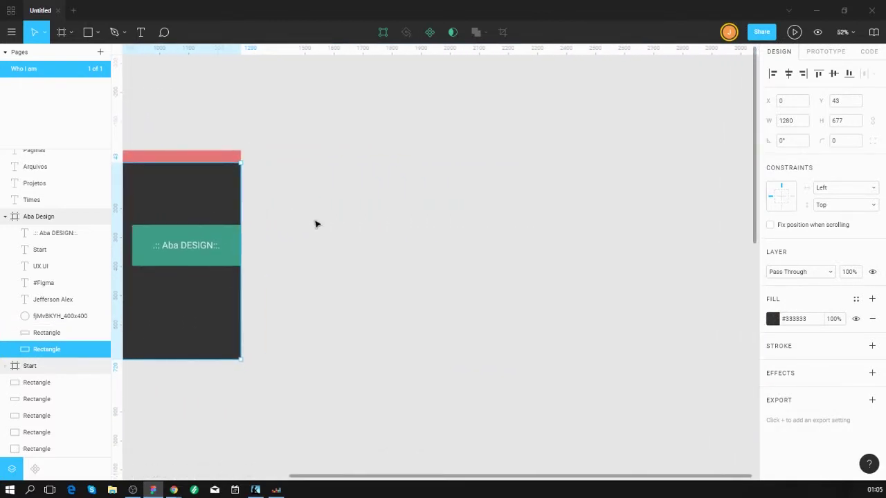
{"action": "left_click_drag", "start_coordinate": [418, 245], "coordinate": [282, 220]}
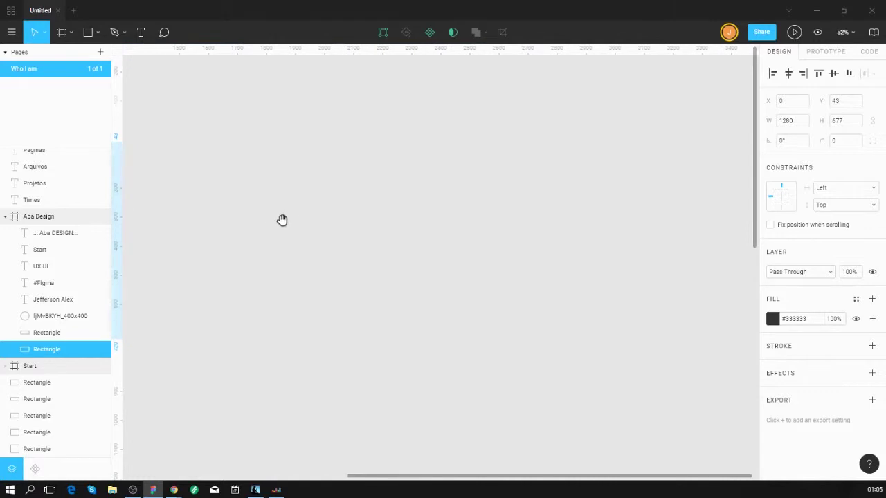
{"action": "left_click", "coordinate": [88, 32]}
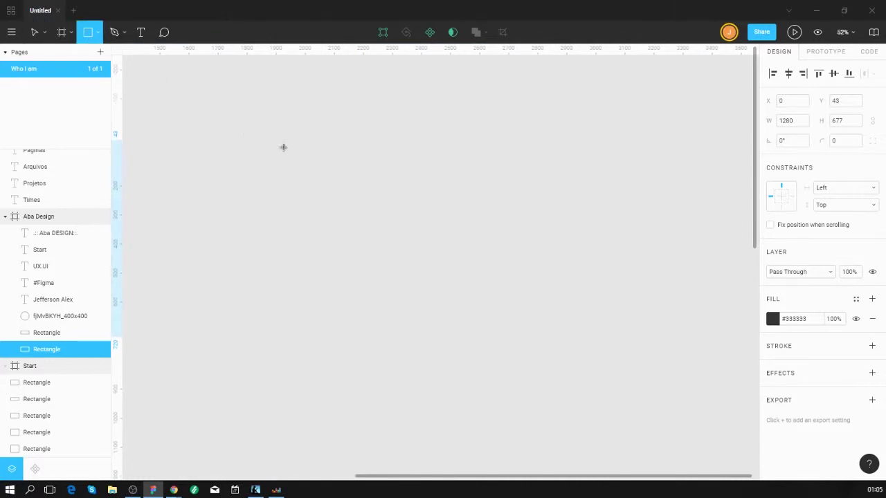
{"action": "mouse_move", "coordinate": [261, 143]}
{"action": "left_mouse_down"}
{"action": "mouse_move", "coordinate": [385, 266]}
{"action": "mouse_move", "coordinate": [401, 256]}
{"action": "left_mouse_up"}
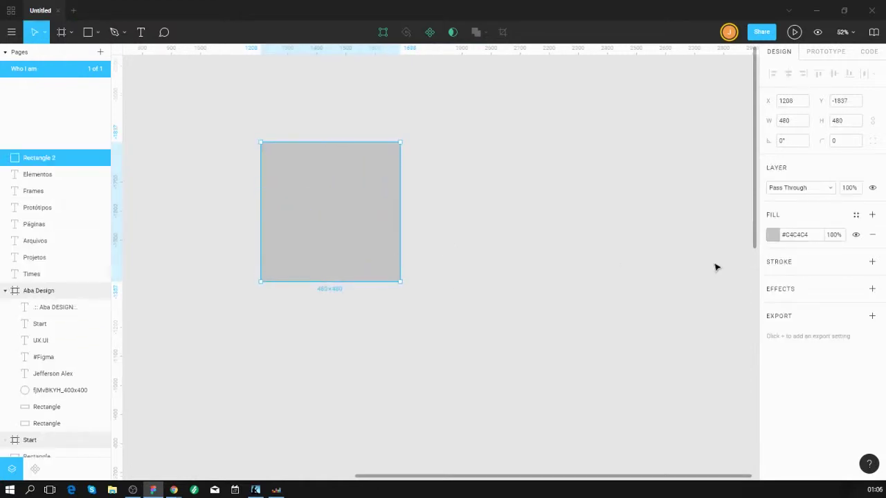
- Try the document colour #333333 as the new square's fill, and undo both the fill and the square
{"action": "left_click", "coordinate": [772, 235]}
{"action": "left_click", "coordinate": [710, 411]}
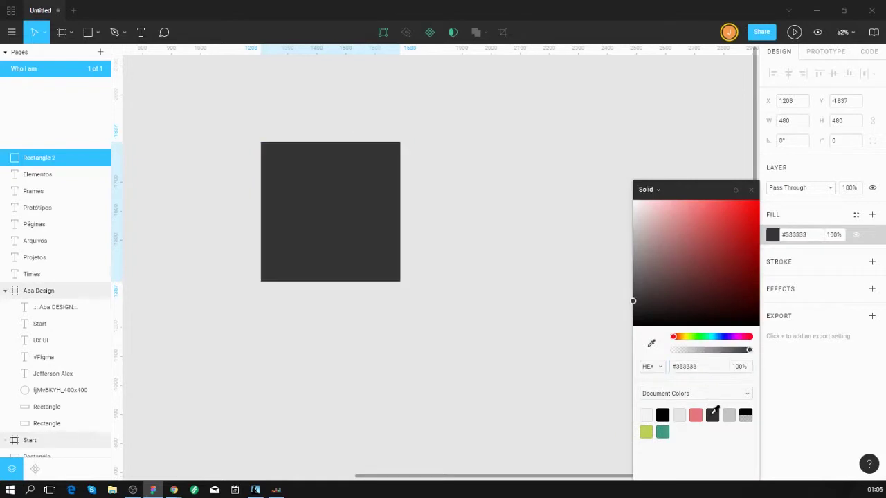
{"action": "left_click", "coordinate": [508, 238]}
{"action": "left_click", "coordinate": [372, 192]}
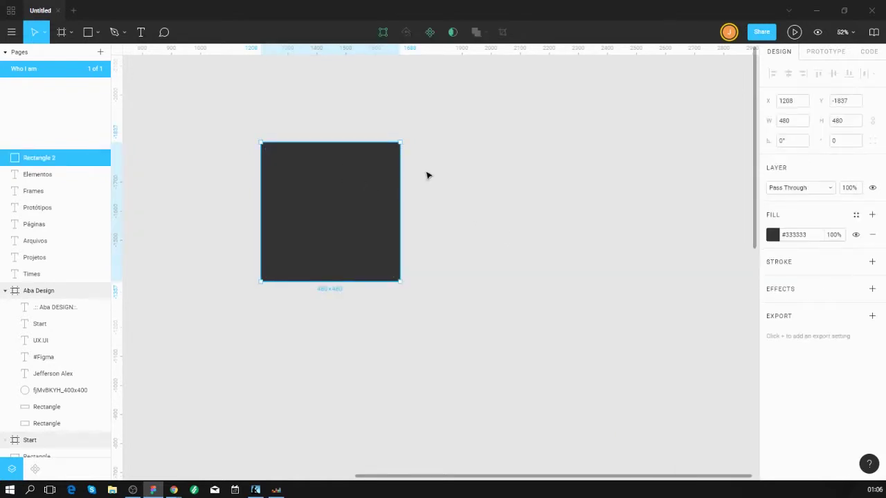
{"action": "key", "text": "ctrl+z"}
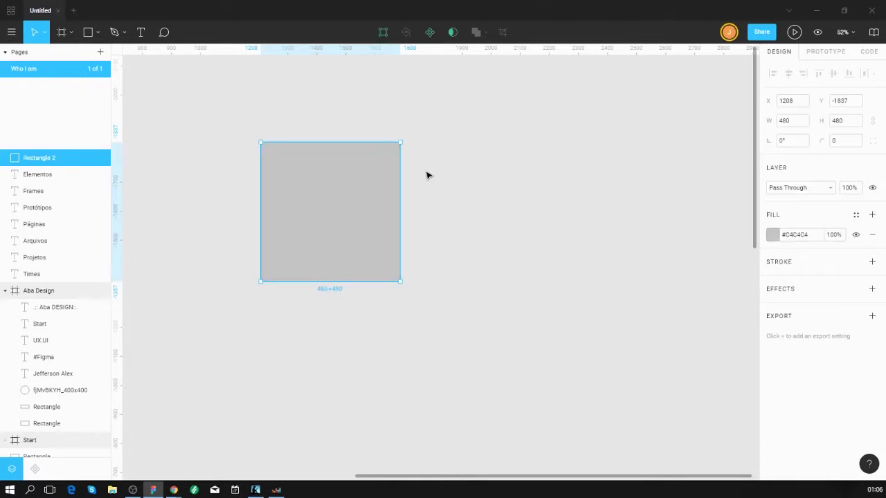
{"action": "key", "text": "ctrl+z"}
- Review the list of shape tools, place a 100 × 100 square on the empty canvas, and delete it
{"action": "key", "text": "r"}
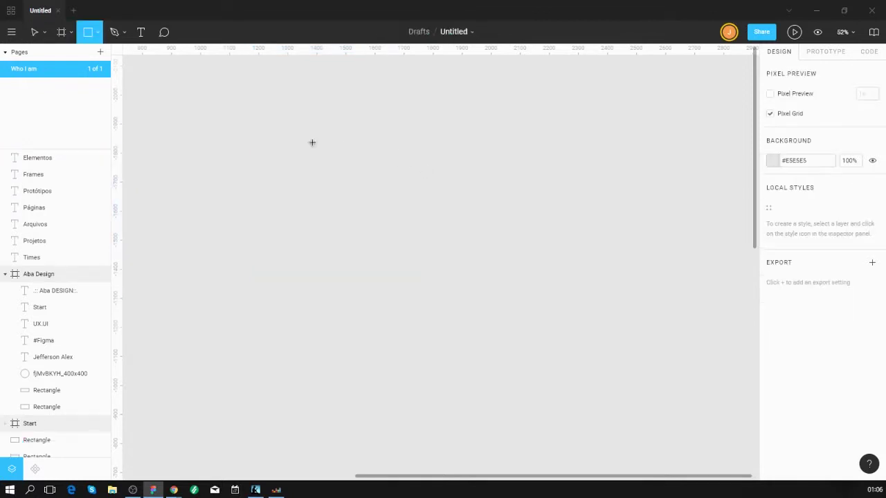
{"action": "left_click", "coordinate": [97, 33]}
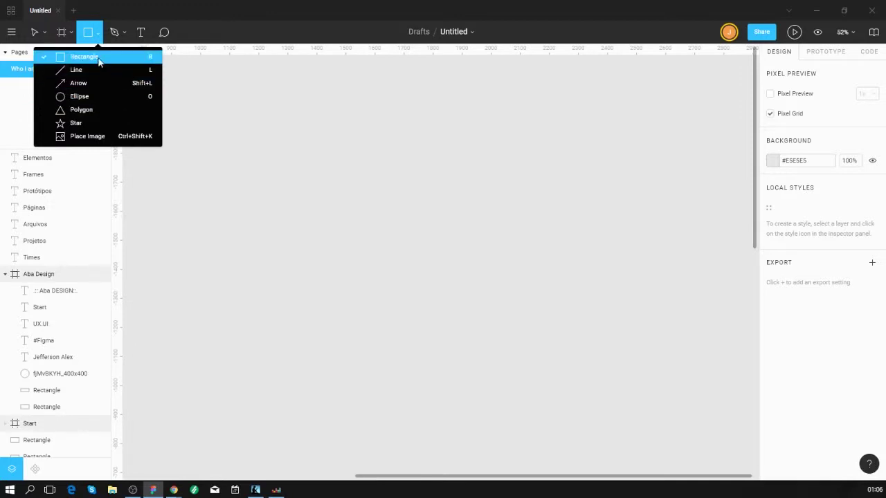
{"action": "left_click", "coordinate": [234, 82]}
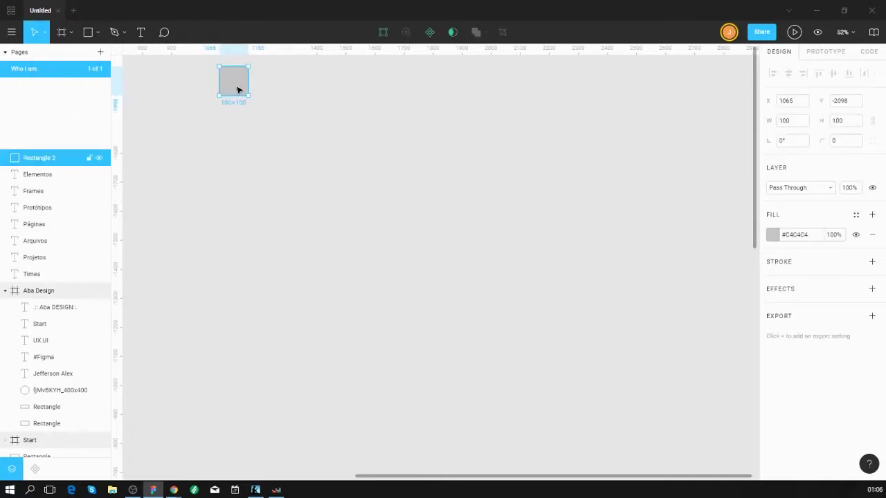
{"action": "key", "text": "Delete"}
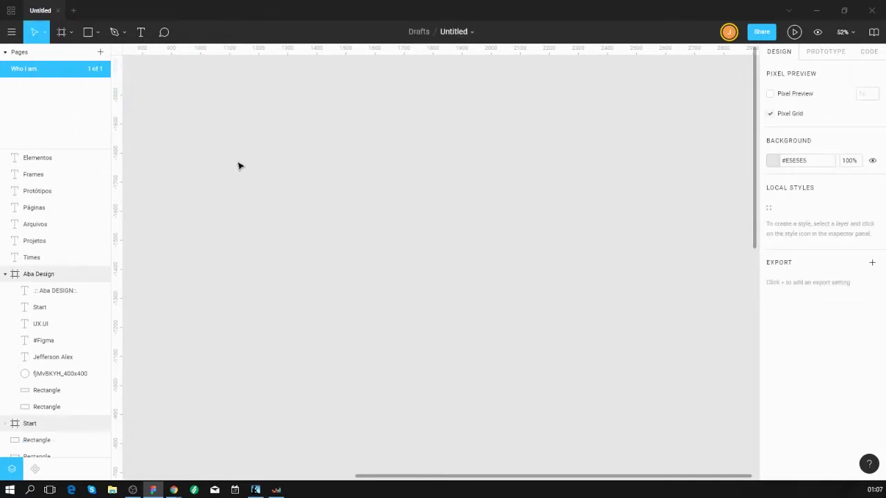
- Place a square on the empty canvas, enlarge it proportionally to about 448 × 448, and deselect it
{"action": "key", "text": "r"}
{"action": "left_click", "coordinate": [266, 153]}
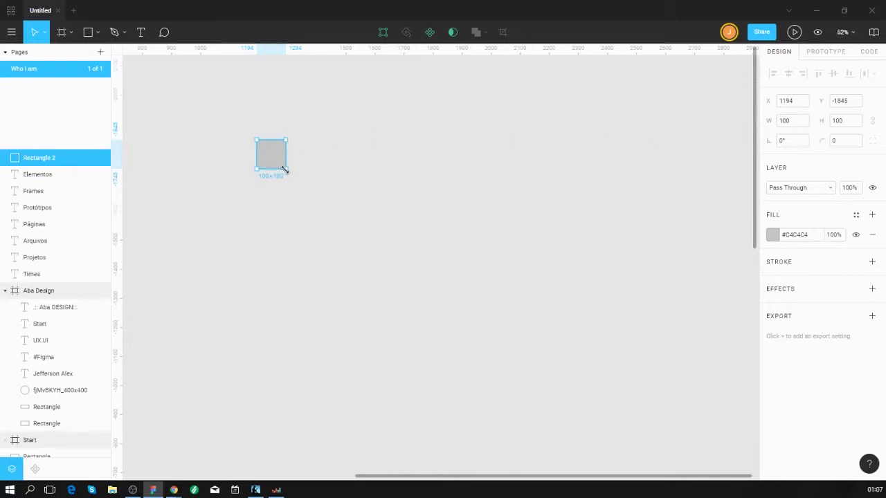
{"action": "left_click_drag", "start_coordinate": [284, 170], "coordinate": [327, 179]}
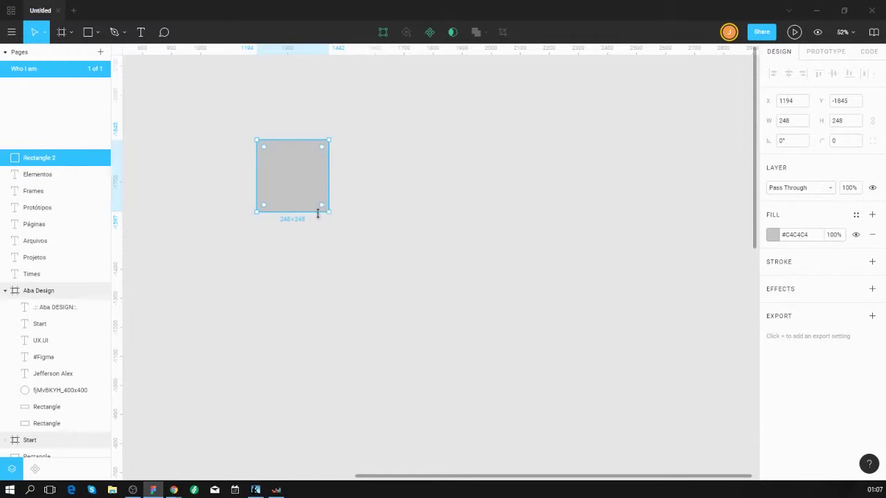
{"action": "left_click_drag", "start_coordinate": [329, 211], "coordinate": [387, 270]}
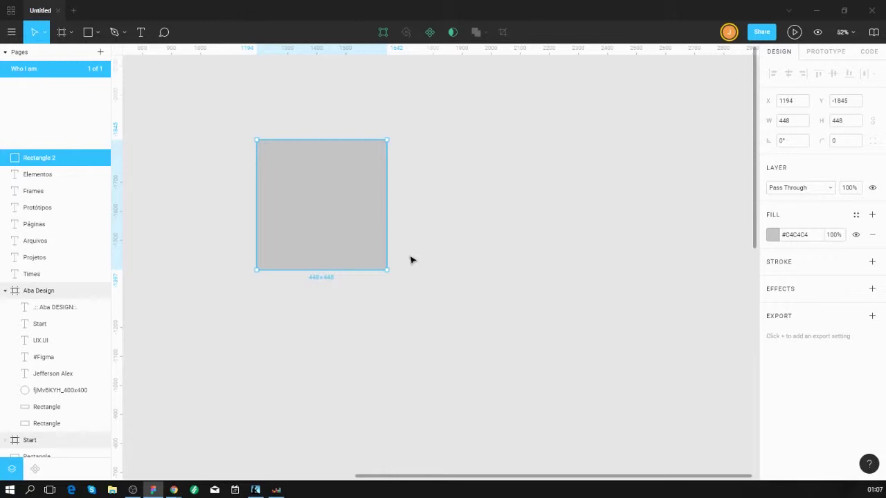
{"action": "left_click", "coordinate": [416, 201]}
- Draw a second rectangle, about 187 × 145, to the right of the large grey square
{"action": "left_click_drag", "start_coordinate": [427, 200], "coordinate": [572, 249]}
{"action": "scroll", "coordinate": [520, 234], "scroll_direction": "up", "scroll_amount": 5}
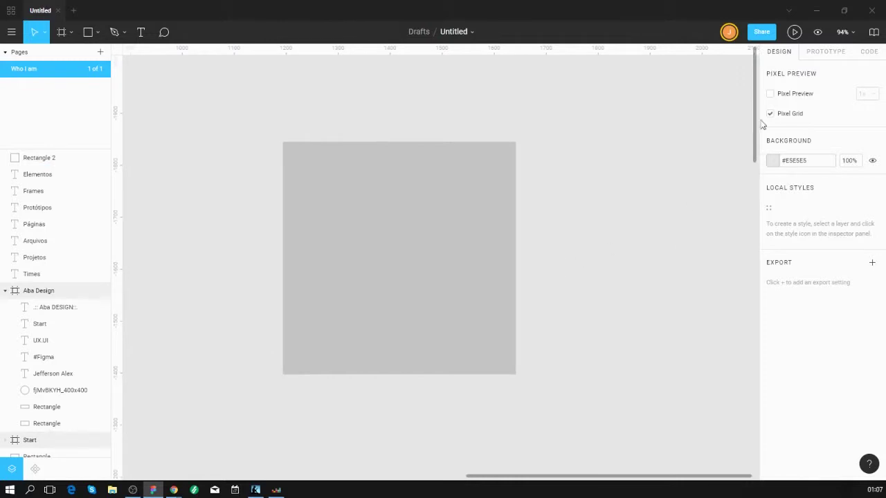
{"action": "left_click", "coordinate": [506, 177]}
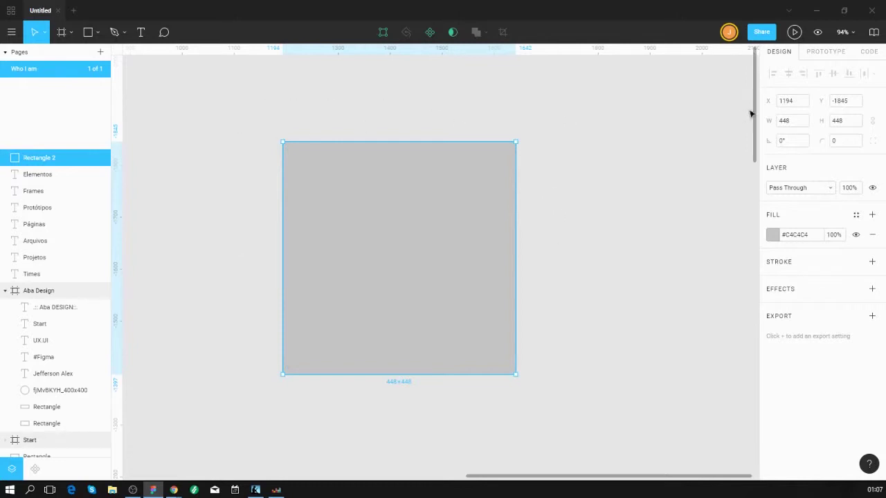
{"action": "left_click", "coordinate": [581, 168]}
{"action": "key", "text": "r"}
{"action": "left_click_drag", "start_coordinate": [575, 158], "coordinate": [671, 233]}
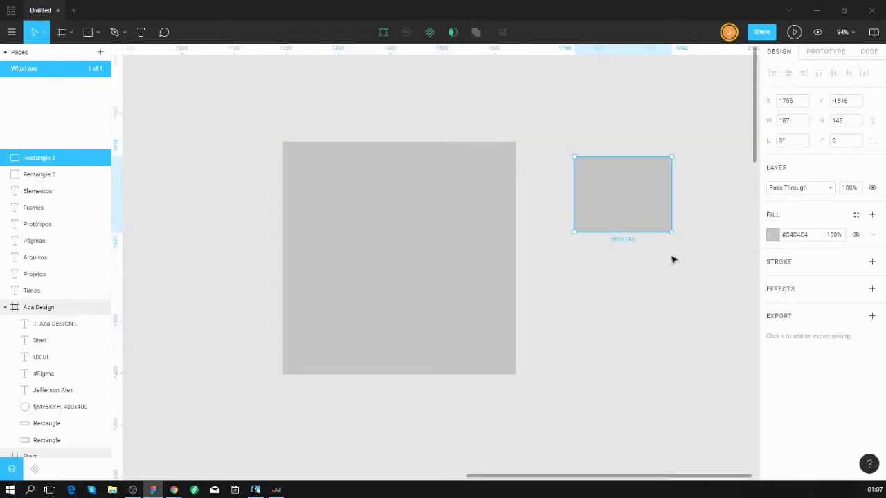
- Change the fill of the small rectangle to dark red #511313
{"action": "left_click", "coordinate": [481, 195], "text": "shift"}
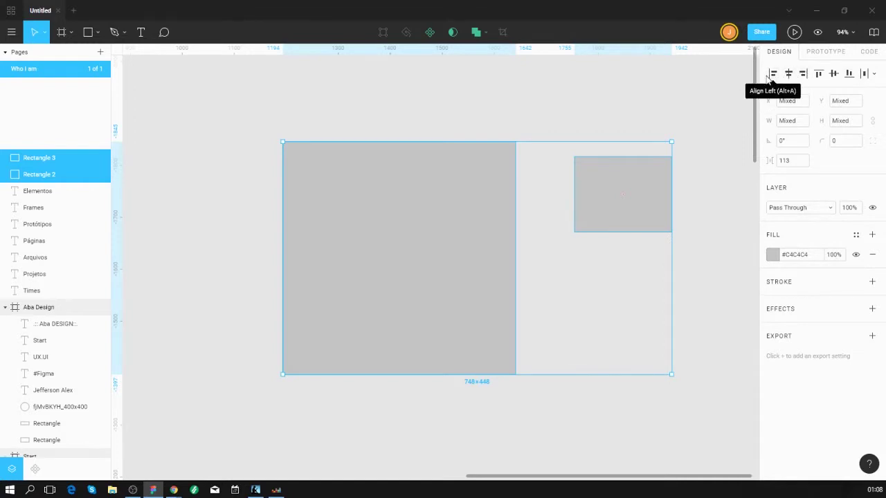
{"action": "left_click", "coordinate": [717, 244]}
{"action": "left_click", "coordinate": [639, 209]}
{"action": "left_click", "coordinate": [772, 234]}
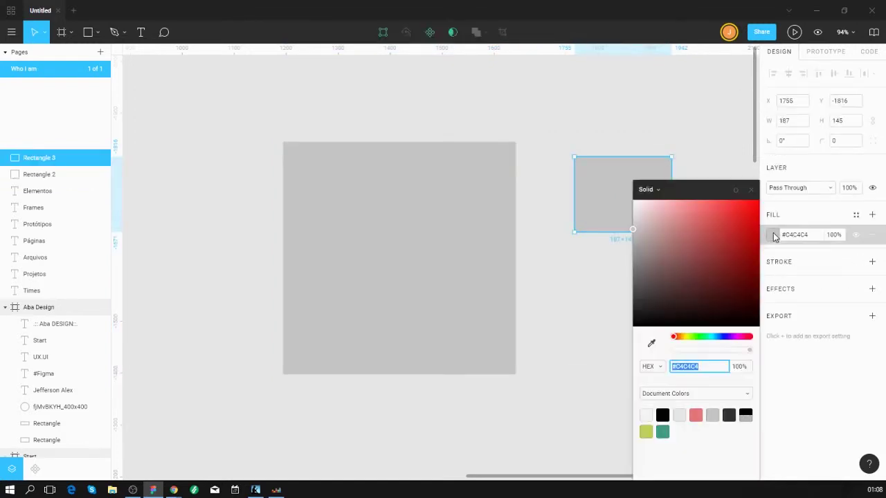
{"action": "left_click", "coordinate": [729, 286]}
{"action": "left_click", "coordinate": [605, 154]}
- Select the dark red and large grey rectangles and align them left, horizontally centered, right, top, and vertically centered in turn
{"action": "left_click", "coordinate": [595, 173]}
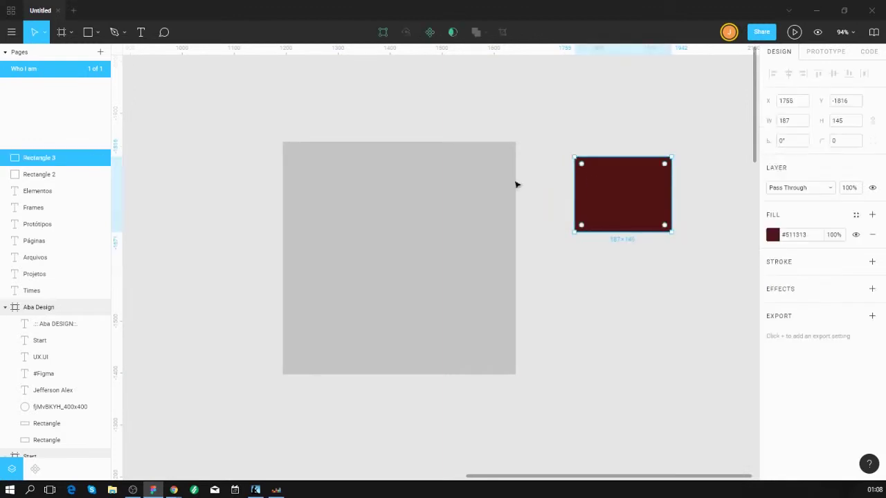
{"action": "left_click", "coordinate": [481, 186], "text": "shift"}
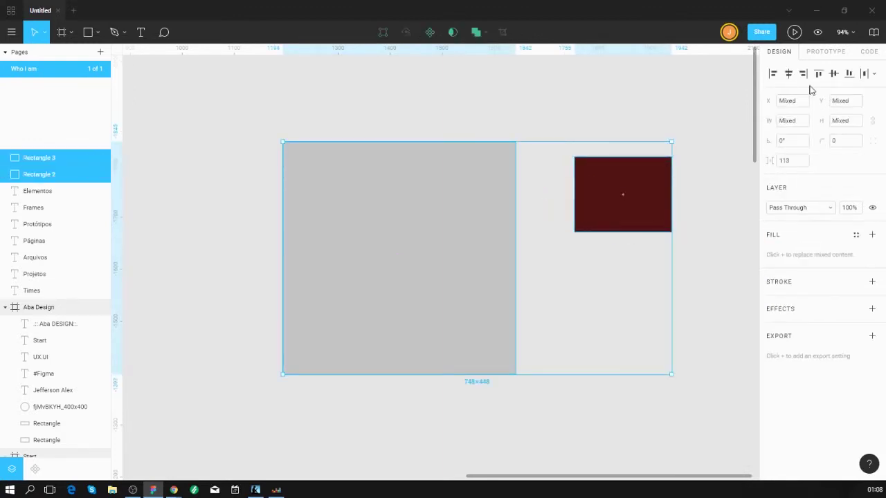
{"action": "left_click", "coordinate": [773, 74]}
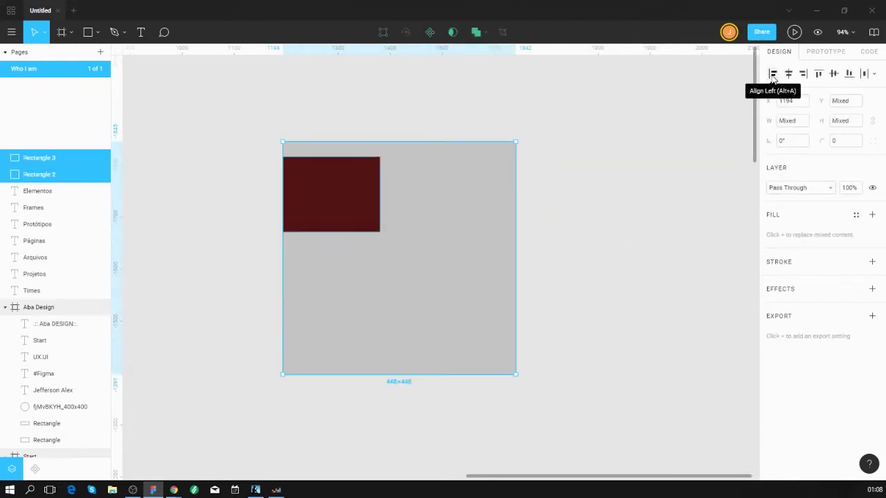
{"action": "left_click", "coordinate": [788, 74]}
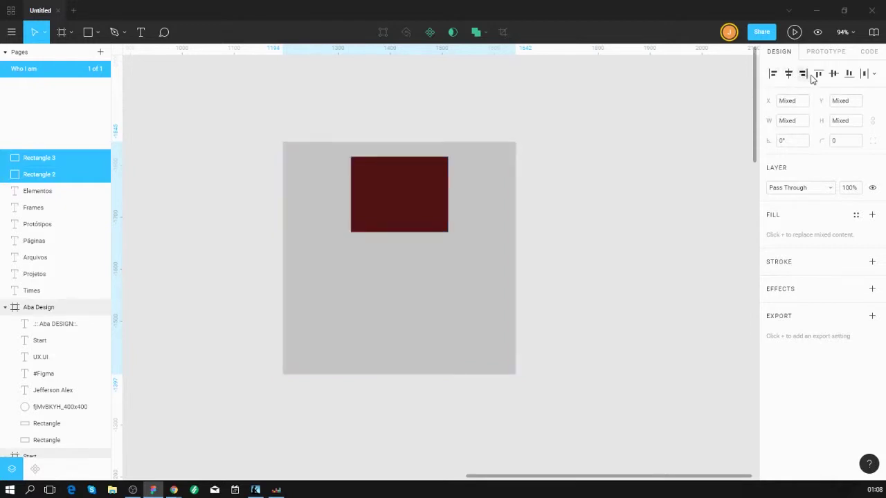
{"action": "left_click", "coordinate": [803, 74]}
{"action": "left_click", "coordinate": [818, 74]}
{"action": "left_click", "coordinate": [834, 74]}
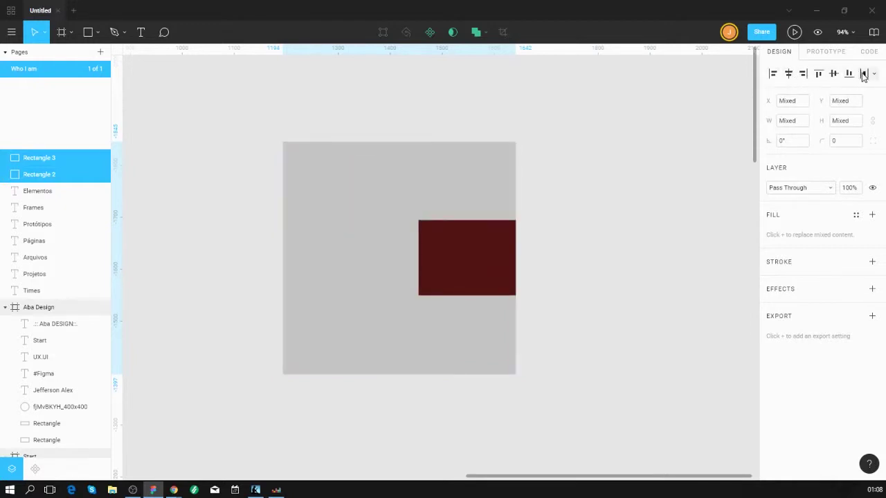
- Move the dark red rectangle out beside the large grey square, level with its upper edge, and clear the selection
{"action": "left_click", "coordinate": [524, 231]}
{"action": "left_click", "coordinate": [469, 266]}
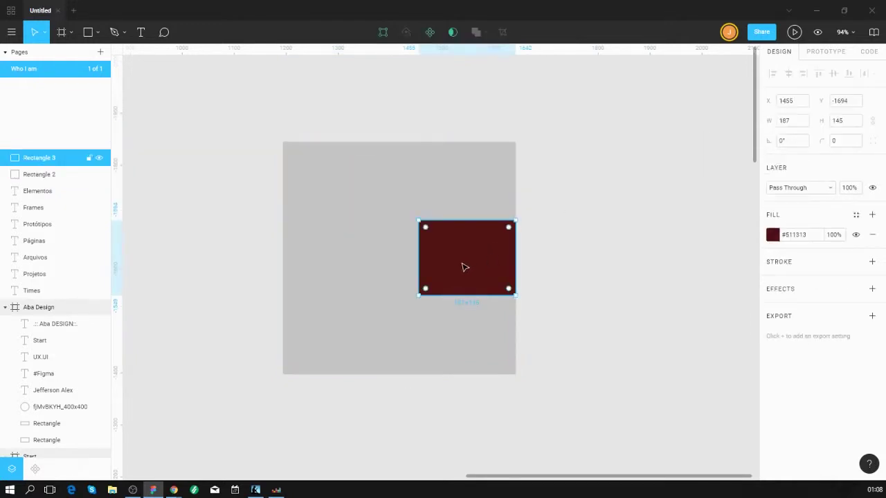
{"action": "left_click_drag", "start_coordinate": [465, 267], "coordinate": [612, 189]}
{"action": "left_click", "coordinate": [510, 184], "text": "shift"}
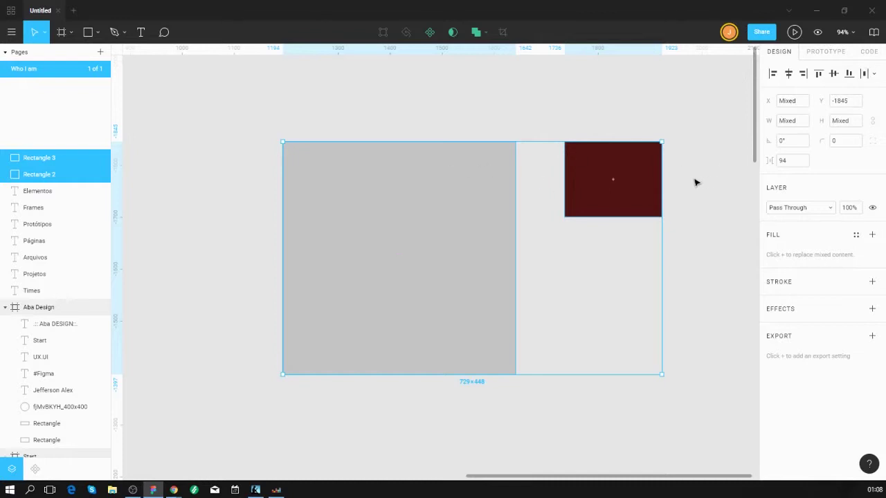
{"action": "left_click", "coordinate": [684, 199]}
- Duplicate the large grey square to the far side of the dark red rectangle and shrink the copy to about 224 × 224
{"action": "left_click_drag", "start_coordinate": [680, 195], "coordinate": [510, 200]}
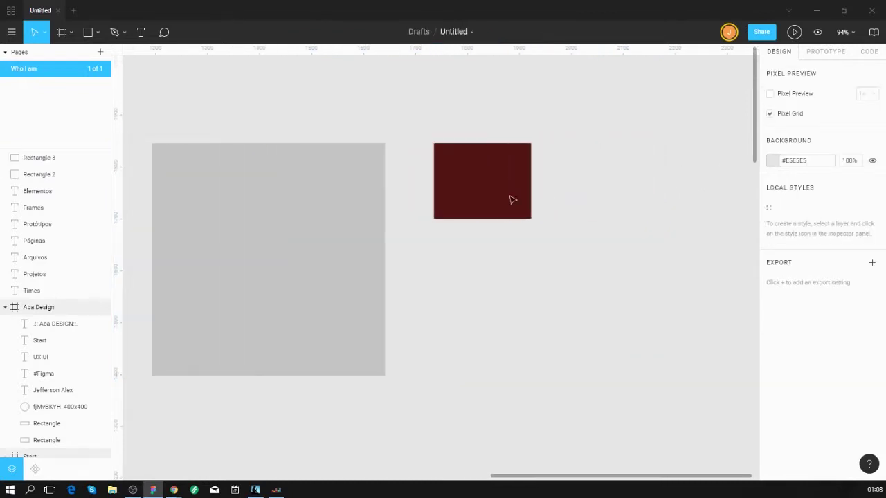
{"action": "left_click", "coordinate": [370, 198]}
{"action": "left_click", "coordinate": [370, 197]}
{"action": "left_click_drag", "start_coordinate": [305, 214], "coordinate": [645, 217]}
{"action": "left_click_drag", "start_coordinate": [518, 146], "coordinate": [650, 262]}
{"action": "left_click_drag", "start_coordinate": [674, 305], "coordinate": [627, 224]}
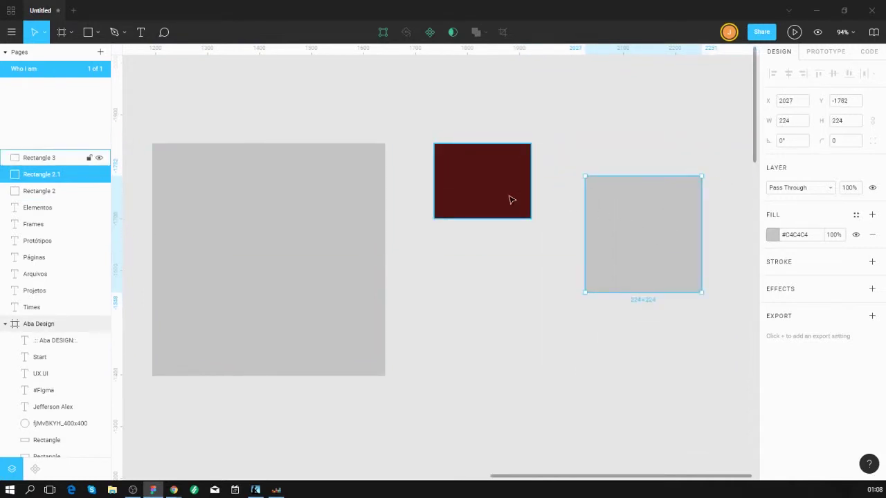
- Select all three rectangles and apply Distribute Horizontal Spacing to them
{"action": "left_click", "coordinate": [510, 197], "text": "shift"}
{"action": "left_click", "coordinate": [352, 222], "text": "shift"}
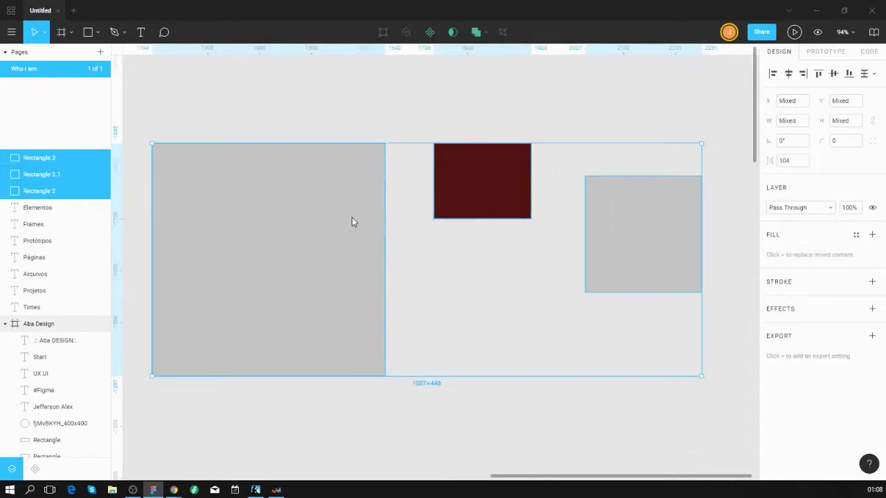
{"action": "left_click", "coordinate": [874, 74]}
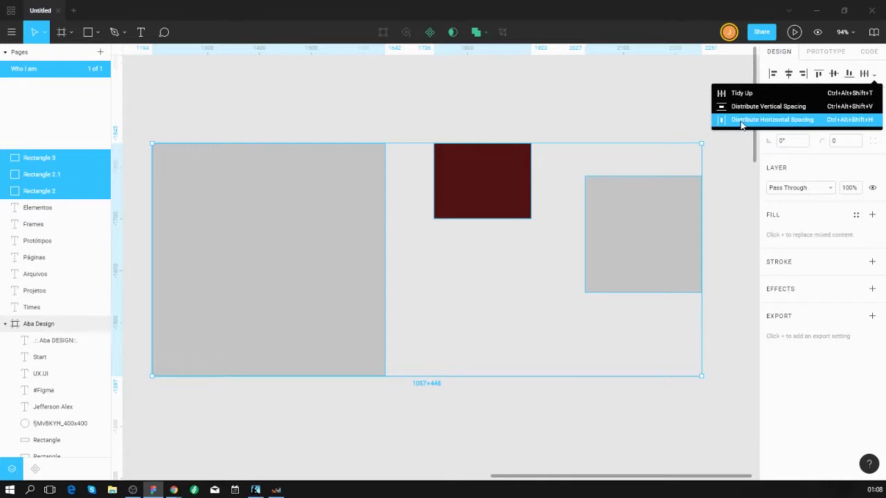
{"action": "left_click", "coordinate": [577, 98]}
{"action": "left_click_drag", "start_coordinate": [730, 99], "coordinate": [314, 281]}
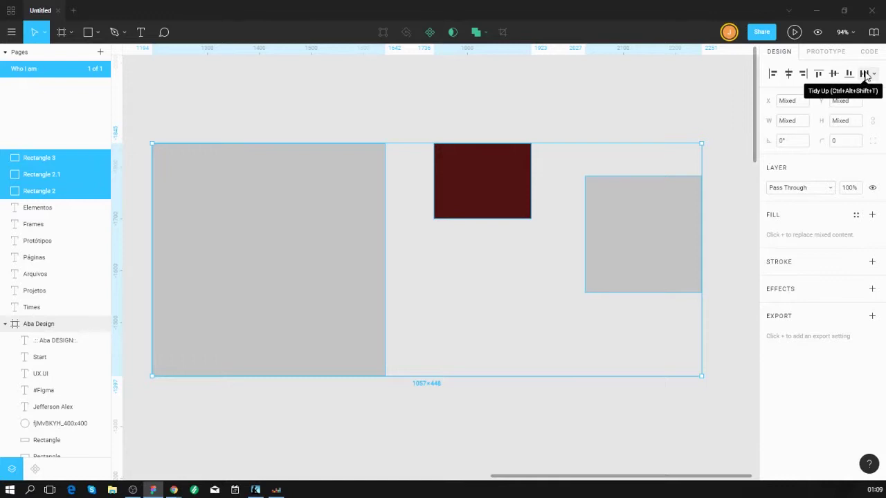
{"action": "left_click", "coordinate": [872, 75]}
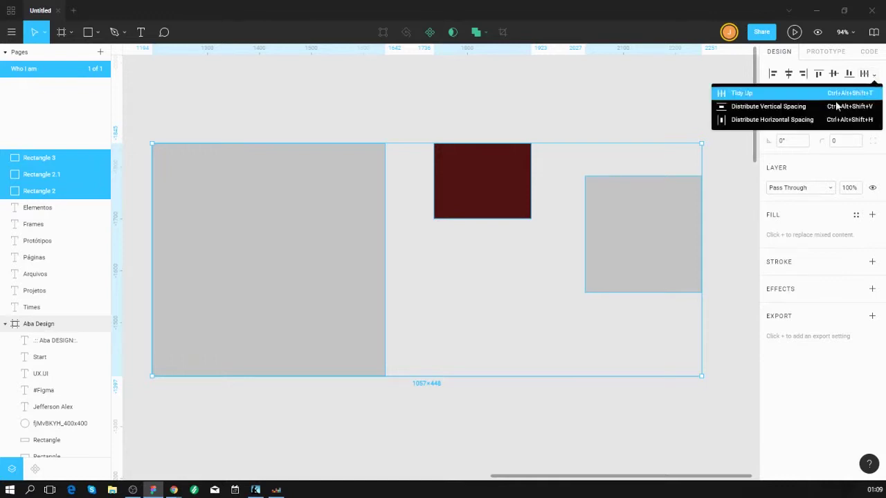
{"action": "left_click", "coordinate": [775, 126]}
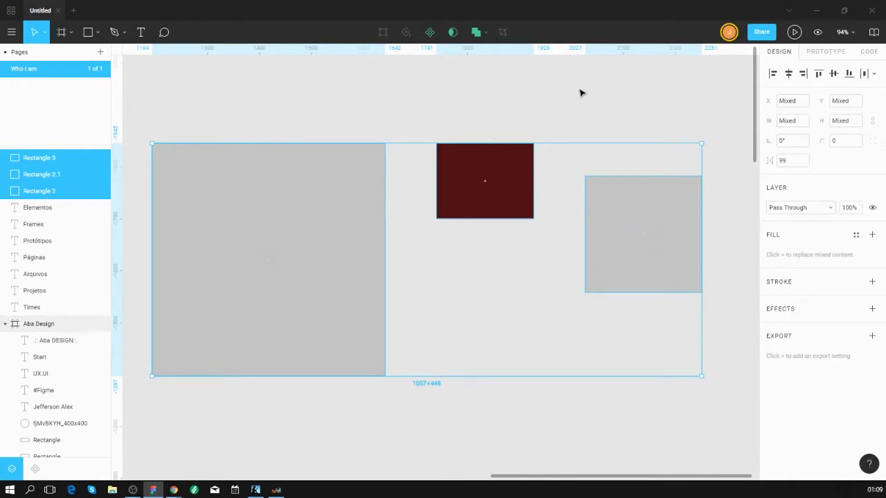
- Review the distribution options again, undo the horizontal distribution of the three rectangles, and deselect them
{"action": "left_click", "coordinate": [875, 74]}
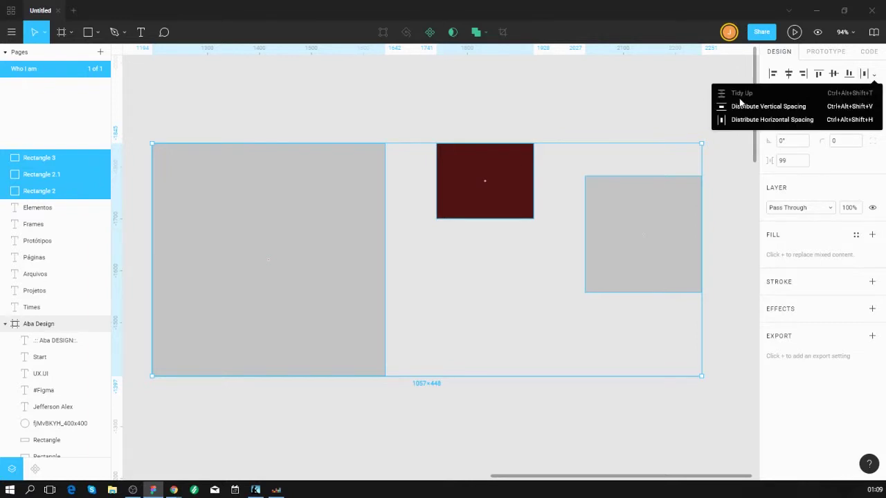
{"action": "left_click", "coordinate": [603, 99]}
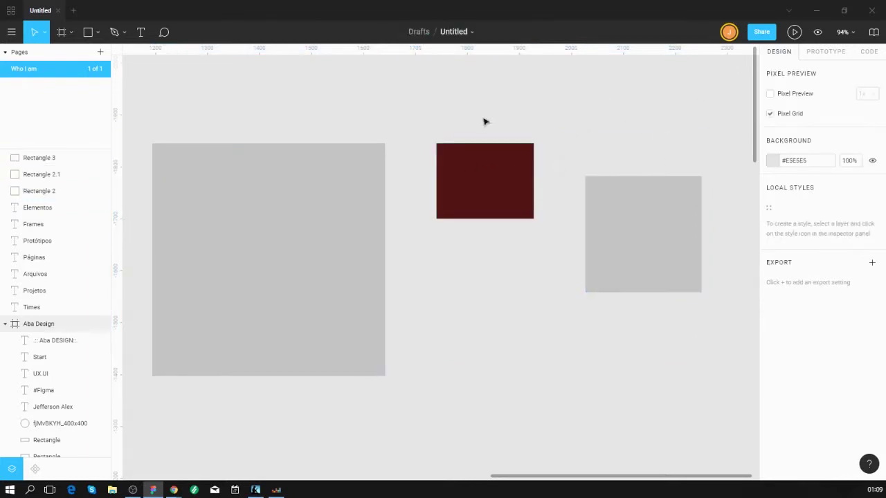
{"action": "left_click_drag", "start_coordinate": [145, 119], "coordinate": [706, 401]}
{"action": "left_click", "coordinate": [587, 128]}
{"action": "key", "text": "ctrl+a"}
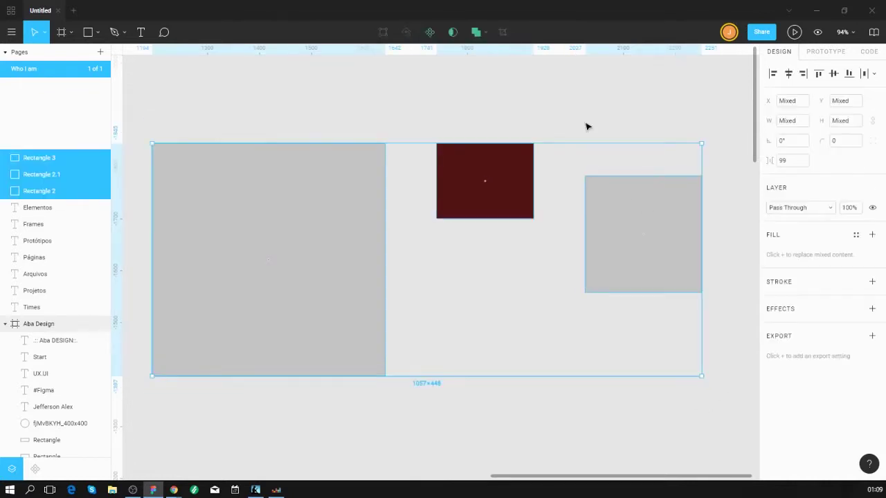
{"action": "left_click", "coordinate": [586, 127]}
{"action": "left_click_drag", "start_coordinate": [685, 116], "coordinate": [273, 346]}
{"action": "left_click", "coordinate": [607, 109]}
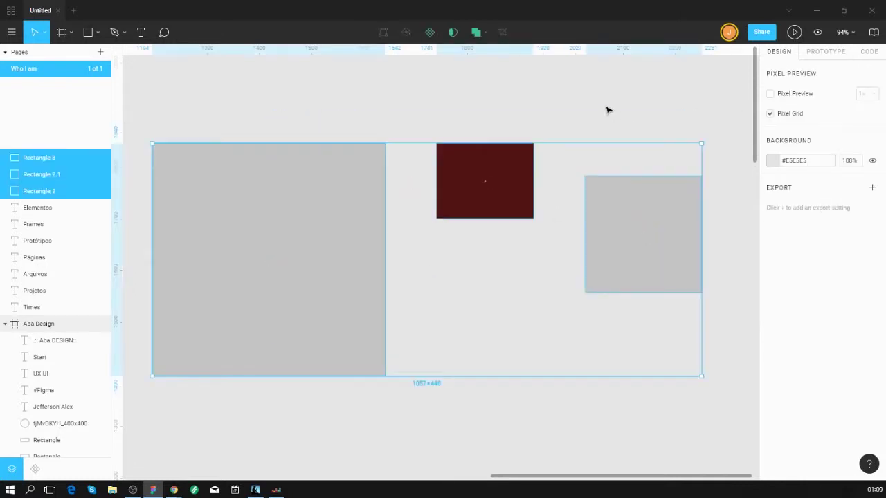
{"action": "key", "text": "ctrl+a"}
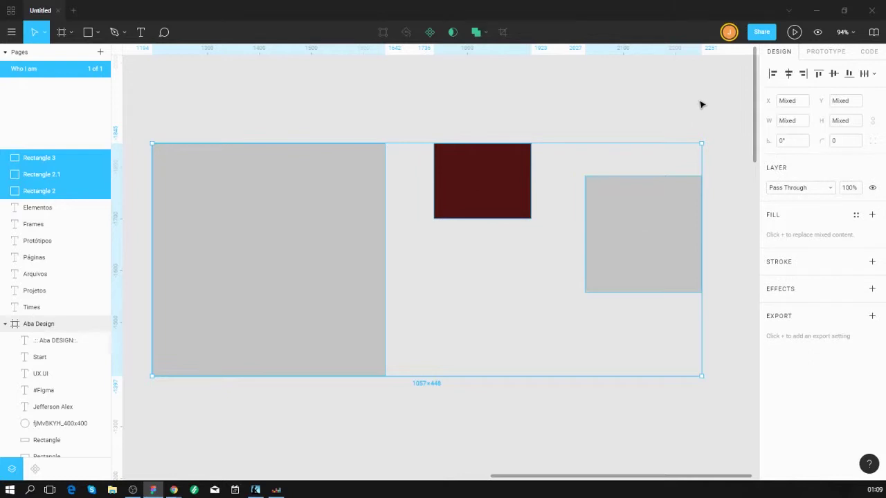
{"action": "left_click", "coordinate": [723, 109]}
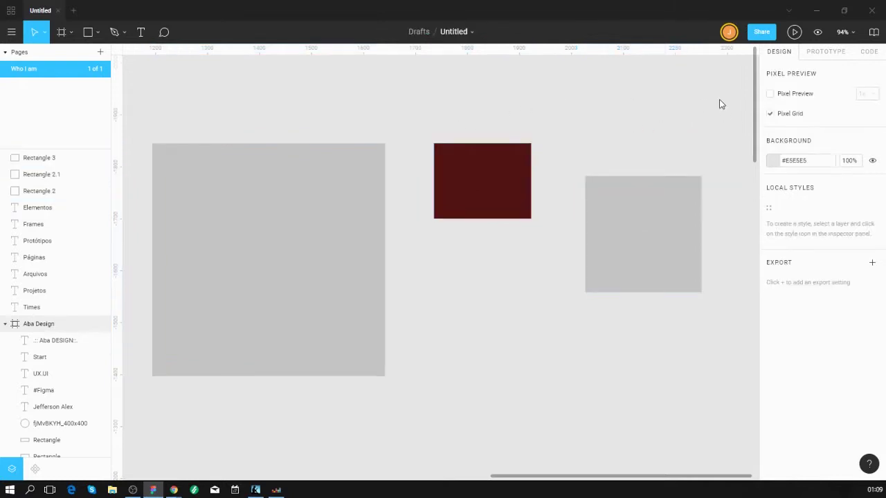
- Reselect the three rectangles and distribute their horizontal spacing evenly
{"action": "left_click_drag", "start_coordinate": [732, 84], "coordinate": [155, 413]}
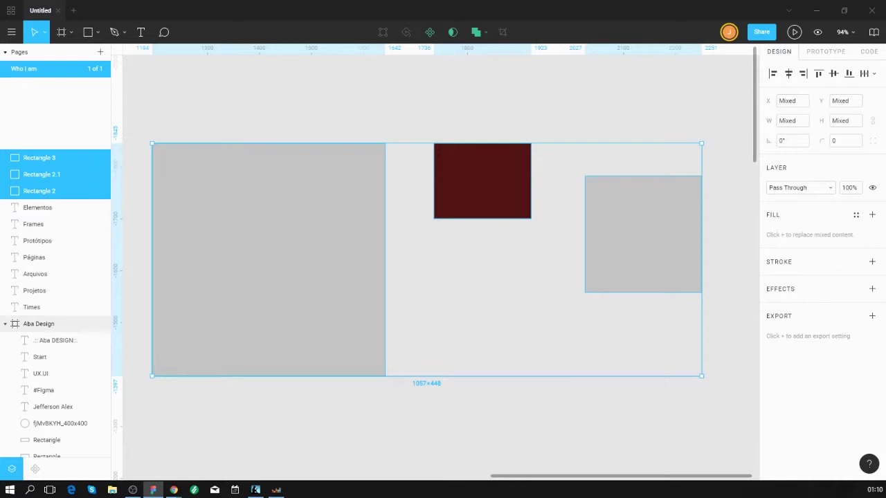
{"action": "key", "text": "alt+Tab"}
{"action": "key", "text": "alt+Tab"}
{"action": "mouse_move", "coordinate": [692, 340]}
{"action": "left_click", "coordinate": [693, 367]}
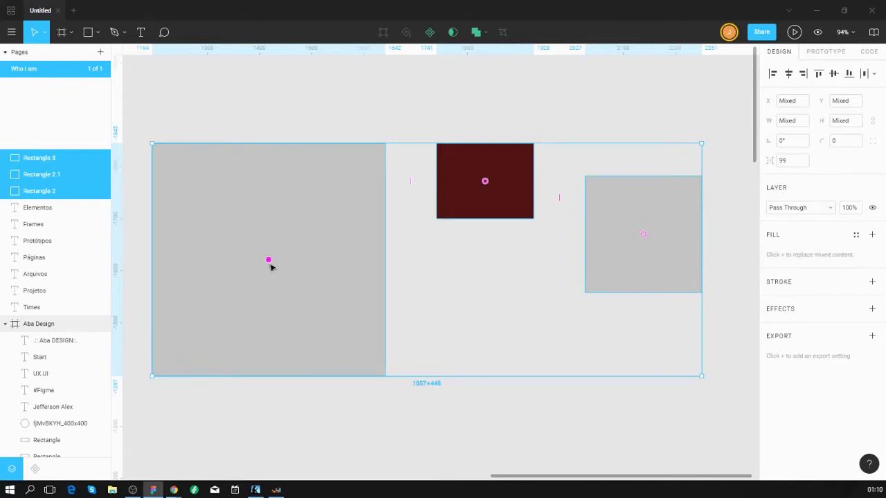
- Swap the small grey square to the start of the distributed row and return it to the end using its center handle
{"action": "scroll", "coordinate": [268, 261], "scroll_direction": "up", "scroll_amount": 2}
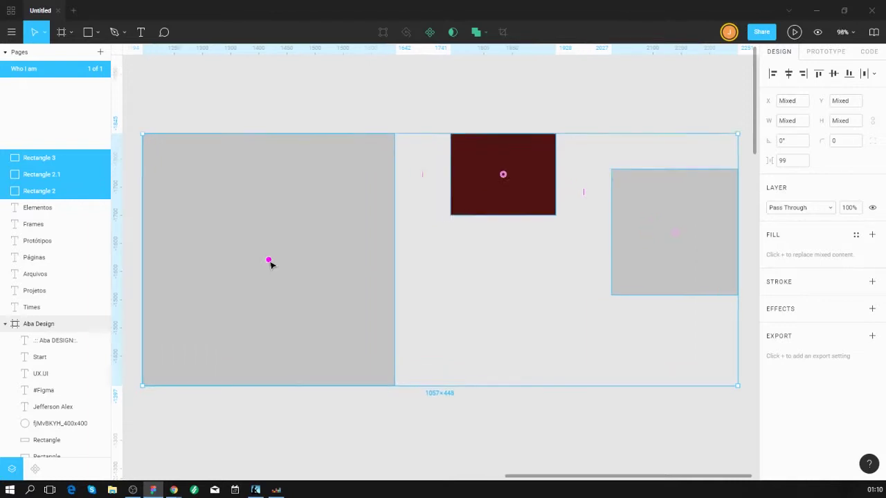
{"action": "scroll", "coordinate": [268, 262], "scroll_direction": "down", "scroll_amount": 3}
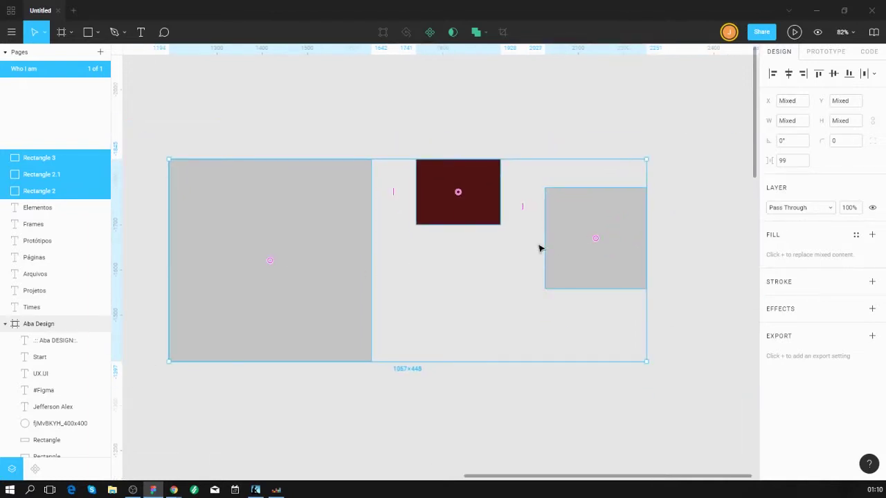
{"action": "scroll", "coordinate": [540, 247], "scroll_direction": "up", "scroll_amount": 1}
{"action": "left_click_drag", "start_coordinate": [485, 268], "coordinate": [515, 268]}
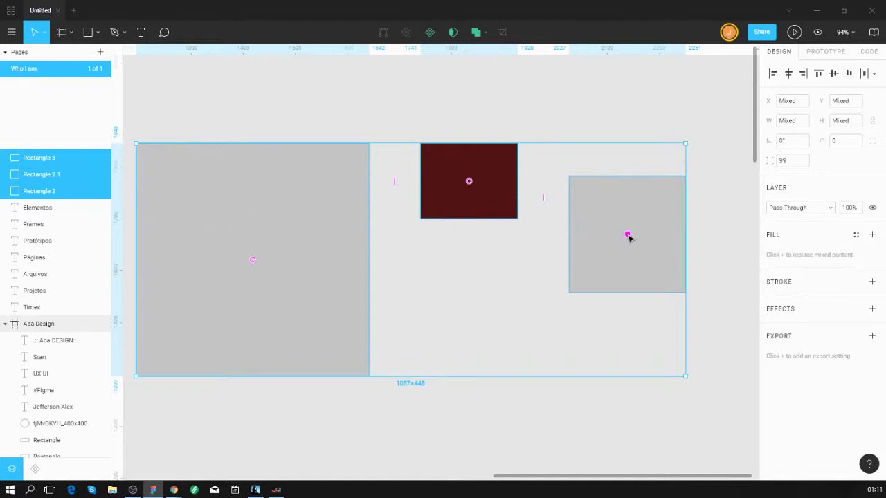
{"action": "left_click_drag", "start_coordinate": [628, 237], "coordinate": [216, 237]}
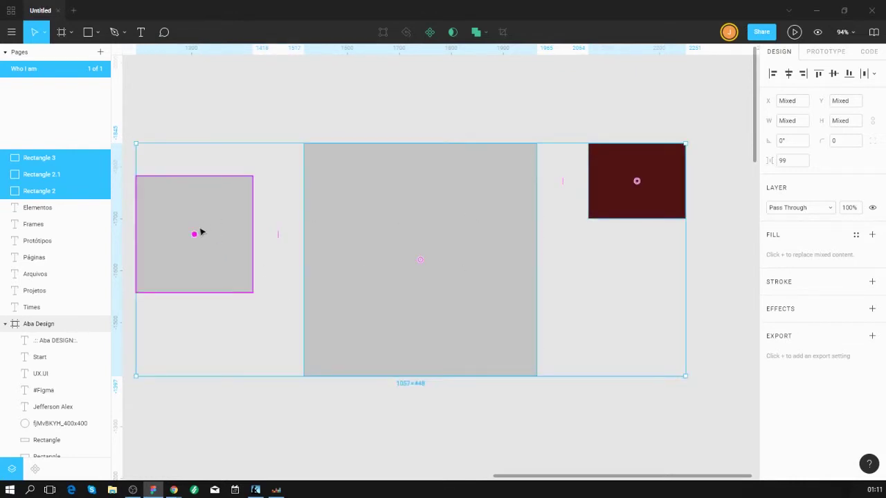
{"action": "left_click_drag", "start_coordinate": [197, 236], "coordinate": [603, 265]}
- Reorder the distributed row by its center handles to small grey square, dark red rectangle, large grey square
{"action": "left_click_drag", "start_coordinate": [470, 194], "coordinate": [336, 290]}
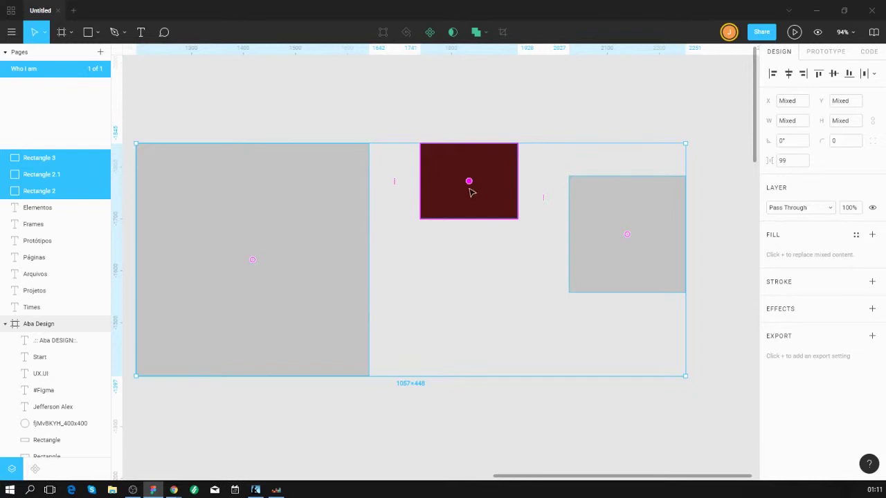
{"action": "left_click_drag", "start_coordinate": [471, 193], "coordinate": [306, 295]}
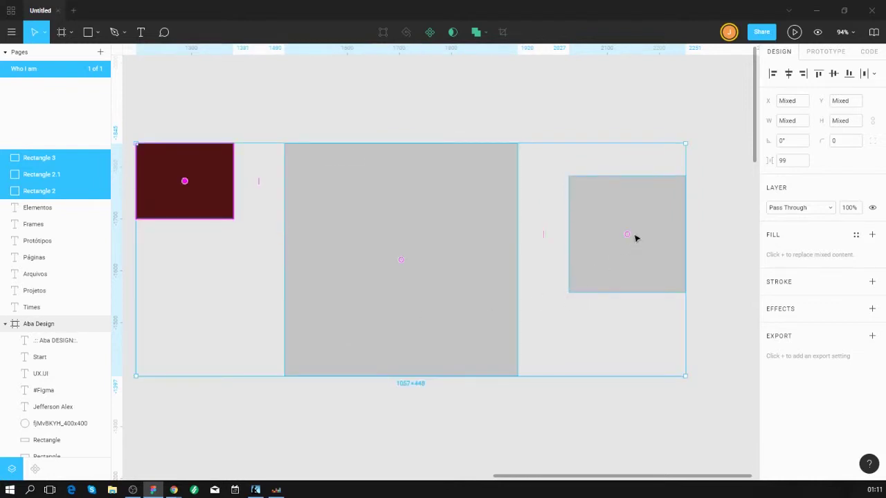
{"action": "left_click_drag", "start_coordinate": [627, 236], "coordinate": [220, 249]}
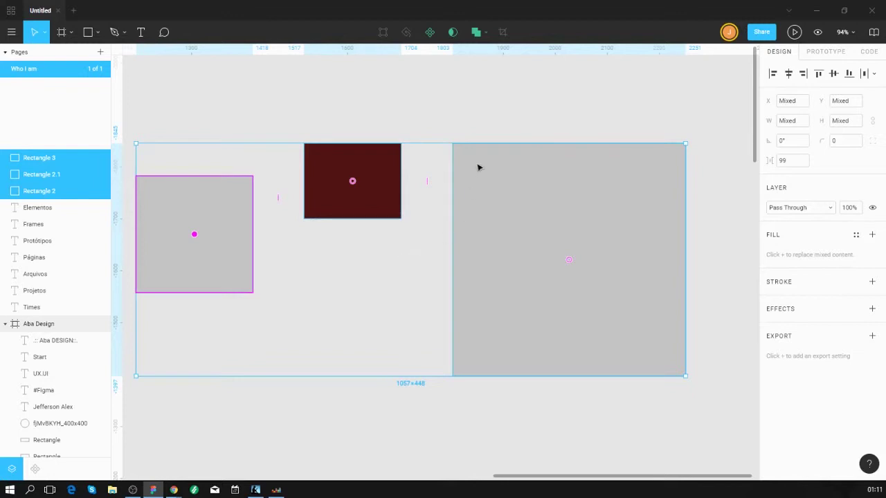
- Delete both grey squares, keeping only the dark red rectangle on the canvas
{"action": "left_click", "coordinate": [492, 136]}
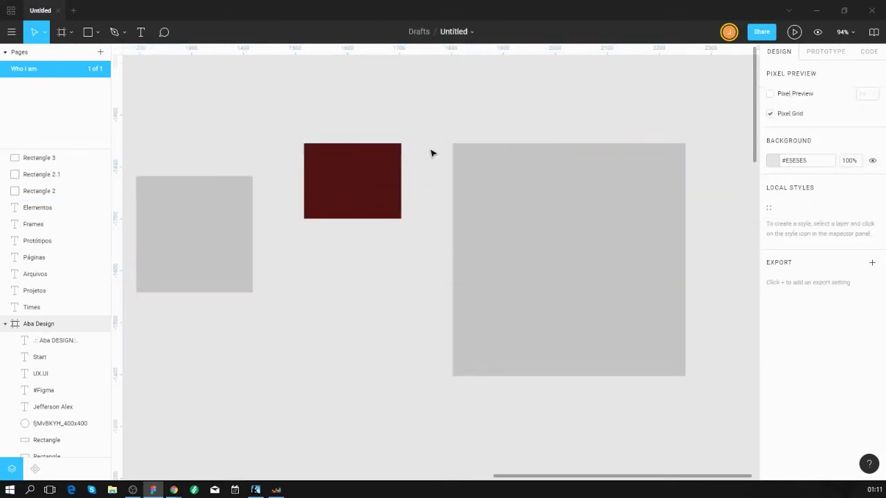
{"action": "left_click", "coordinate": [643, 150]}
{"action": "left_click", "coordinate": [190, 256], "text": "shift"}
{"action": "key", "text": "Delete"}
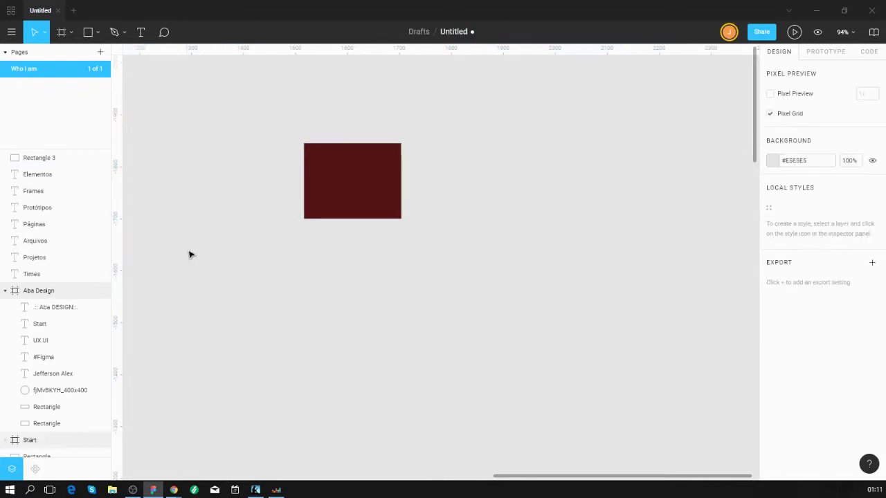
- Stretch the dark red rectangle into a wide bar of about 535 × 75
{"action": "left_click", "coordinate": [395, 195]}
{"action": "left_click_drag", "start_coordinate": [403, 184], "coordinate": [583, 183]}
{"action": "left_click_drag", "start_coordinate": [507, 212], "coordinate": [506, 182]}
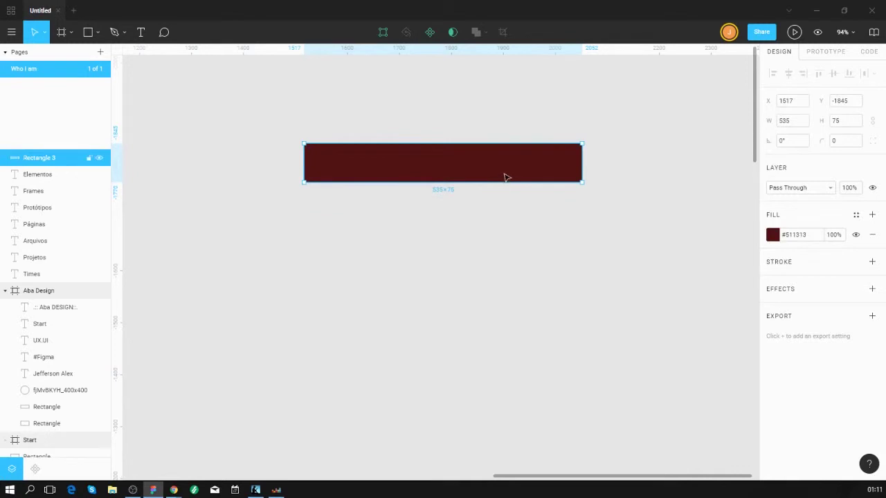
- Change the bar's fill to light grey #E5E5E5 and apply the Gray 2 color style as its stroke
{"action": "left_click", "coordinate": [773, 235]}
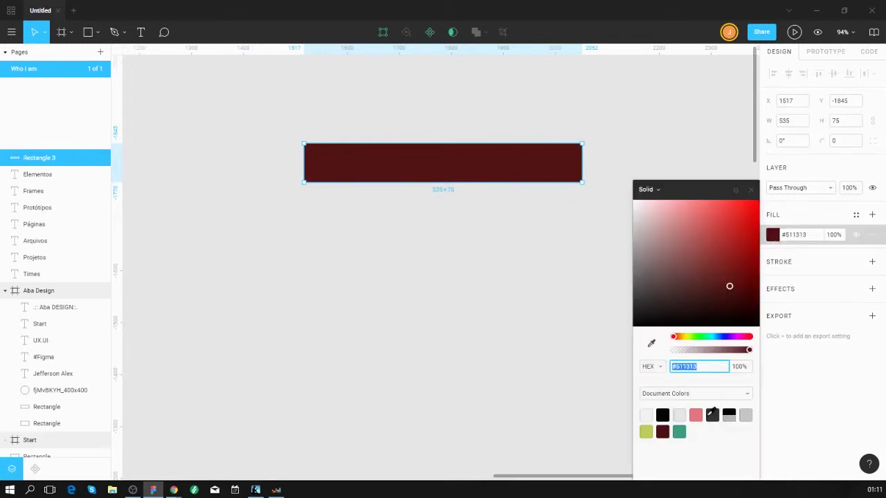
{"action": "left_click", "coordinate": [679, 415]}
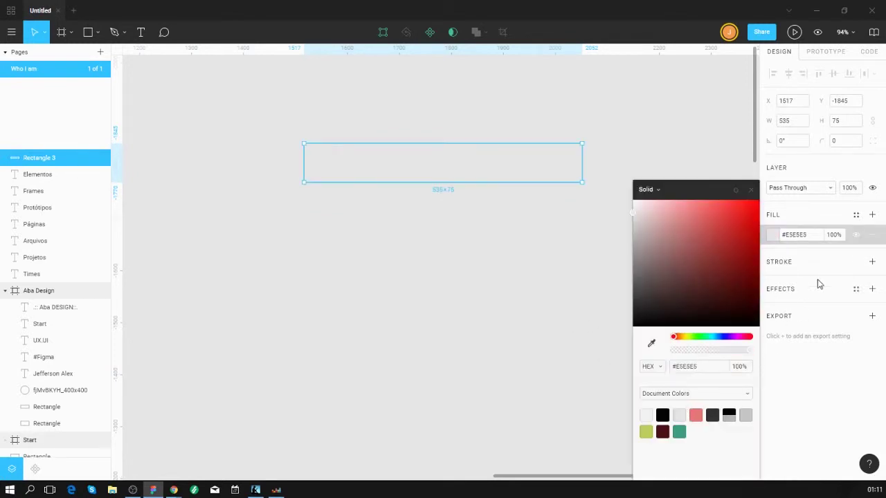
{"action": "left_click", "coordinate": [856, 262]}
{"action": "left_click", "coordinate": [773, 335]}
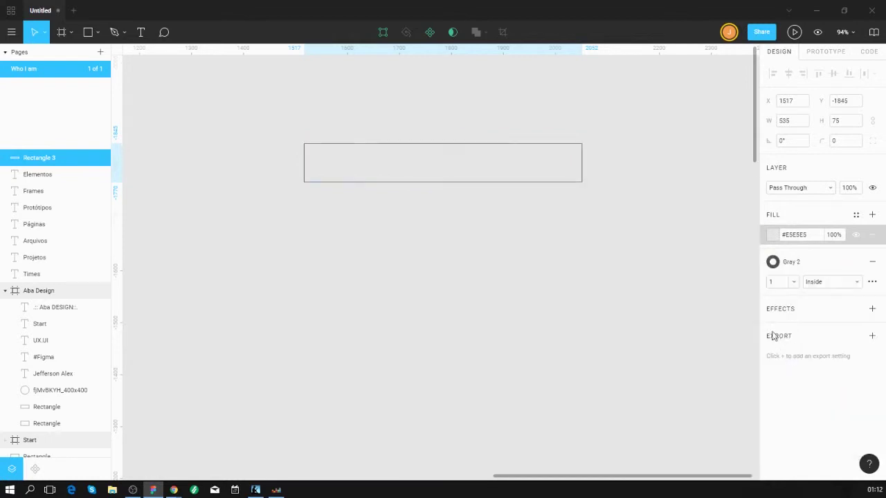
- Duplicate the outlined bar straight down until six equal bars are stacked edge to edge
{"action": "left_click", "coordinate": [552, 235]}
{"action": "left_click", "coordinate": [477, 172]}
{"action": "left_click_drag", "start_coordinate": [476, 173], "coordinate": [476, 213]}
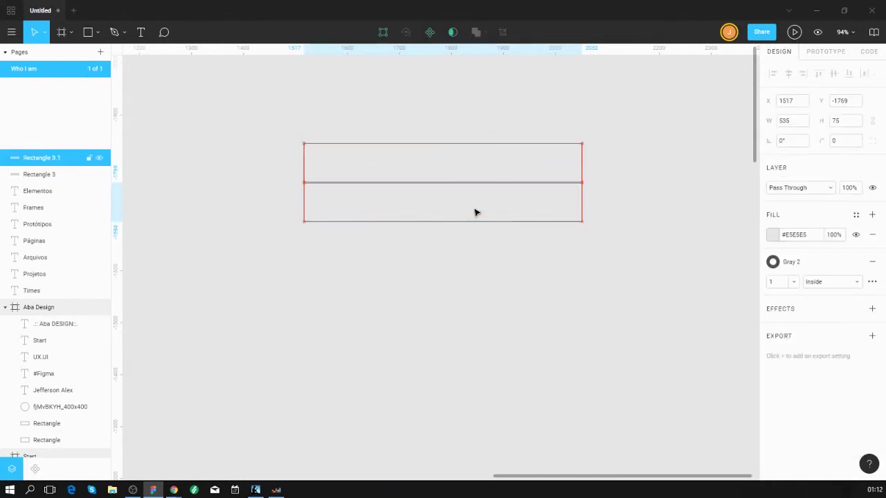
{"action": "key", "text": "ctrl+d"}
{"action": "key", "text": "ctrl+d"}
{"action": "key", "text": "ctrl+d"}
{"action": "key", "text": "ctrl+d"}
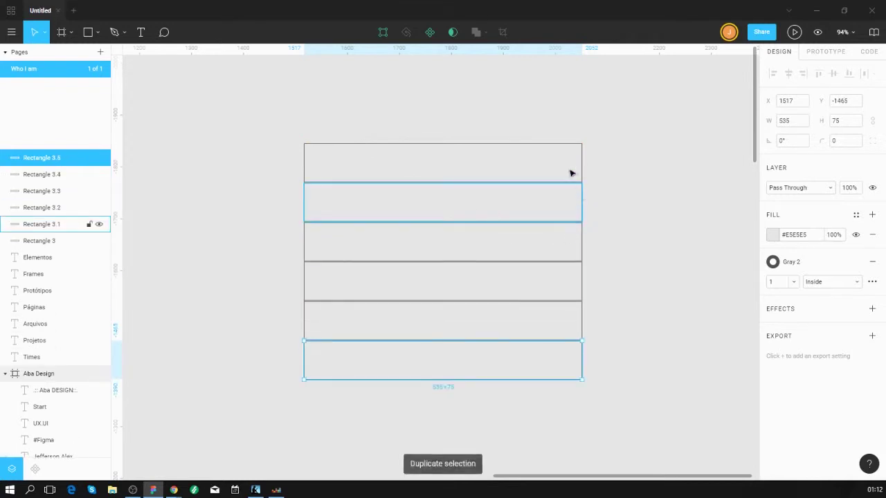
- Apply the Red color style to the second bar's stroke and the Red2 color style to the third bar's stroke
{"action": "left_click", "coordinate": [558, 195]}
{"action": "left_click", "coordinate": [799, 268]}
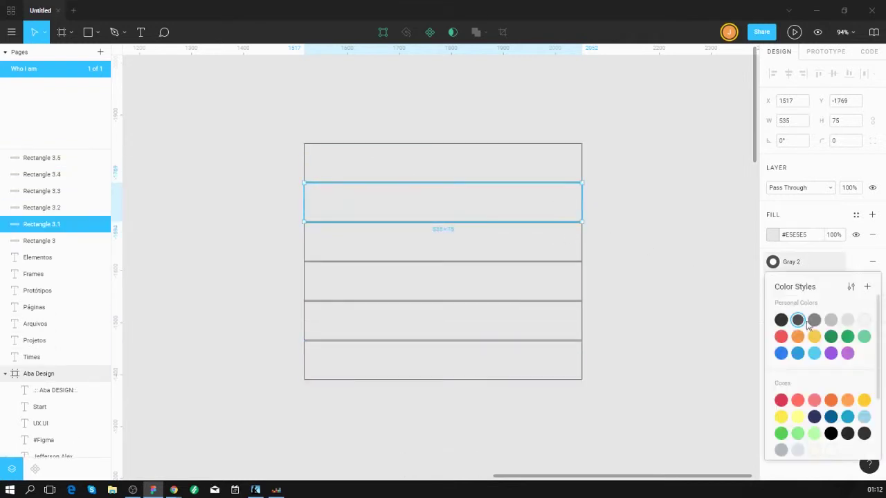
{"action": "left_click", "coordinate": [782, 337]}
{"action": "left_click", "coordinate": [555, 260]}
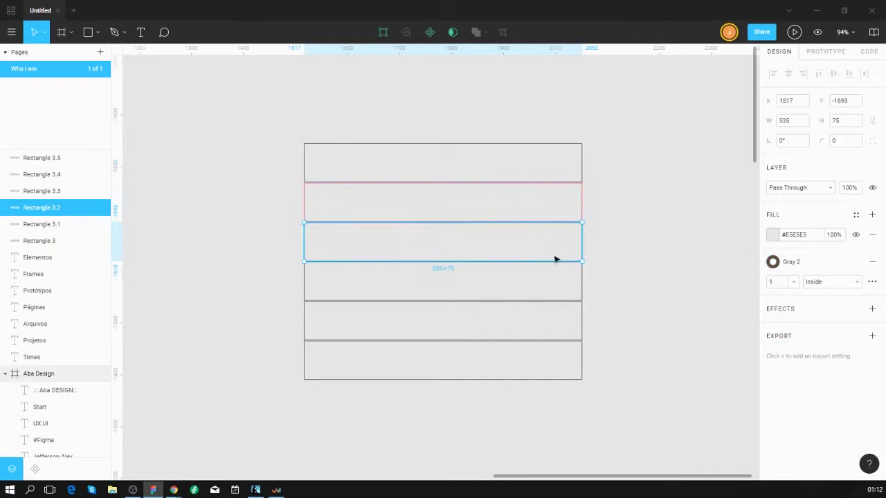
{"action": "left_click", "coordinate": [789, 262]}
{"action": "left_click", "coordinate": [805, 400]}
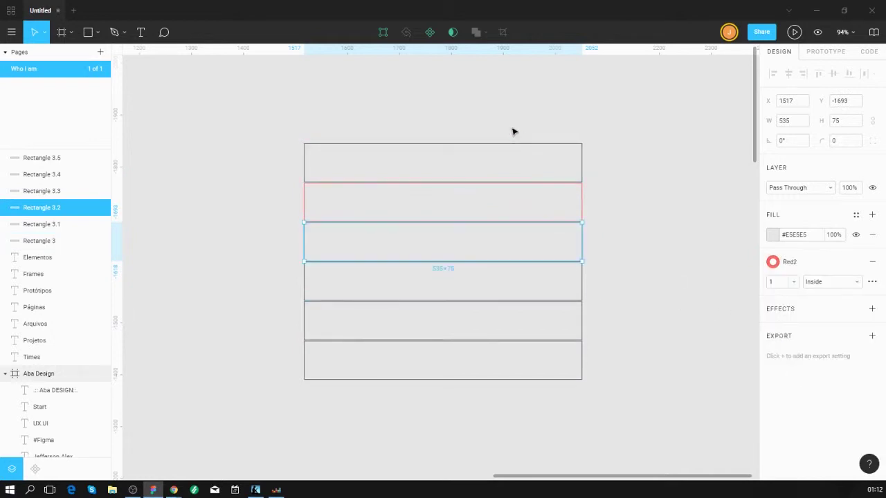
- Fill the top bar with the document's light red #E57777
{"action": "left_click", "coordinate": [528, 159]}
{"action": "left_click", "coordinate": [773, 235]}
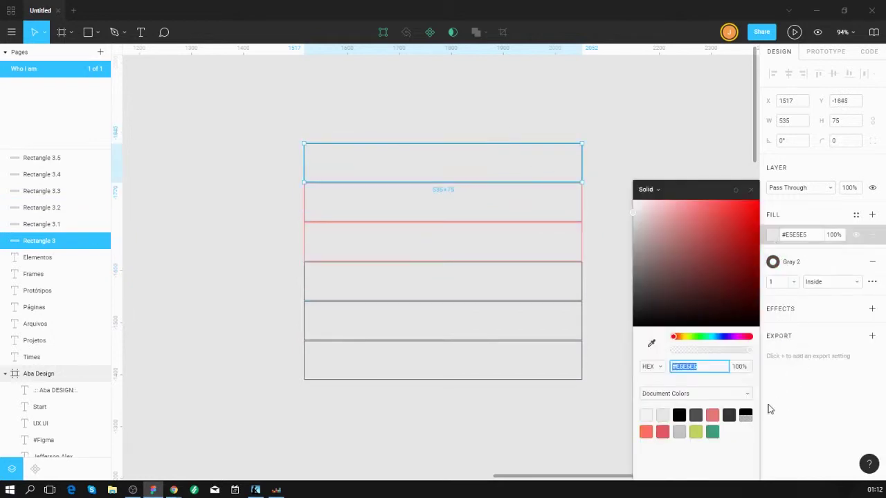
{"action": "left_click", "coordinate": [715, 411]}
- Remove the second bar's stroke and fill it with the document's dark grey #4F4F4F
{"action": "left_click", "coordinate": [542, 215]}
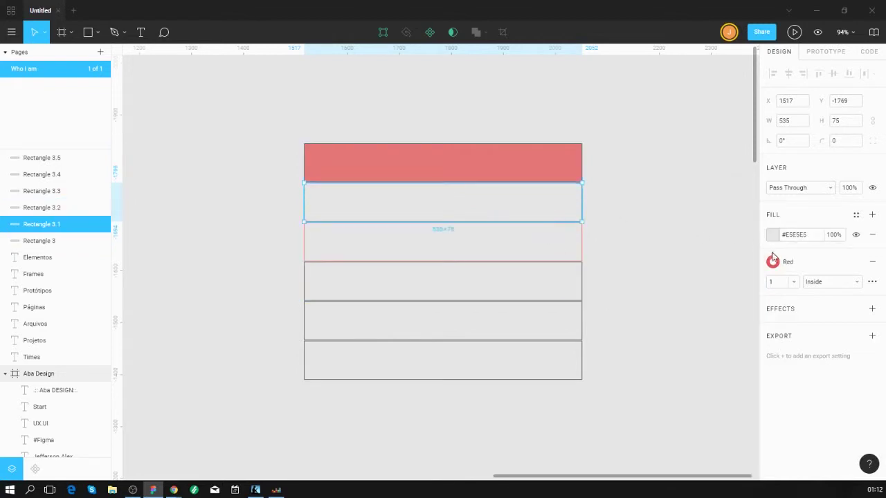
{"action": "left_click", "coordinate": [872, 262]}
{"action": "left_click", "coordinate": [553, 209]}
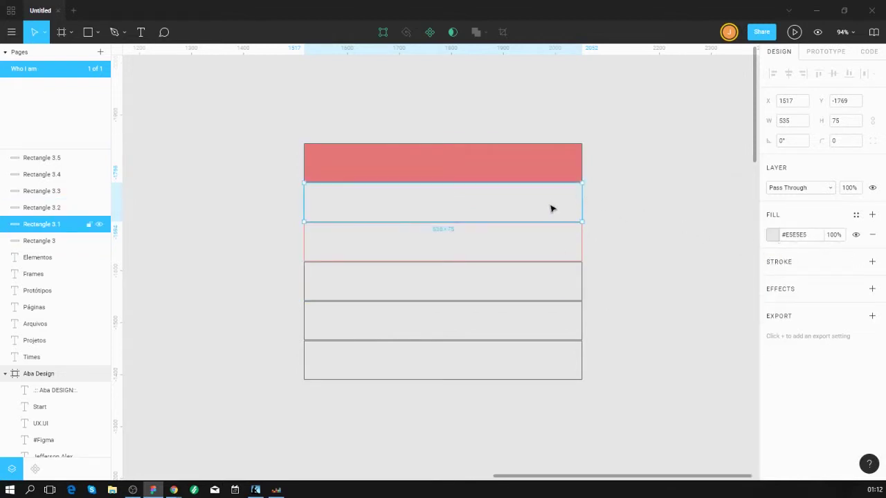
{"action": "left_click", "coordinate": [773, 235]}
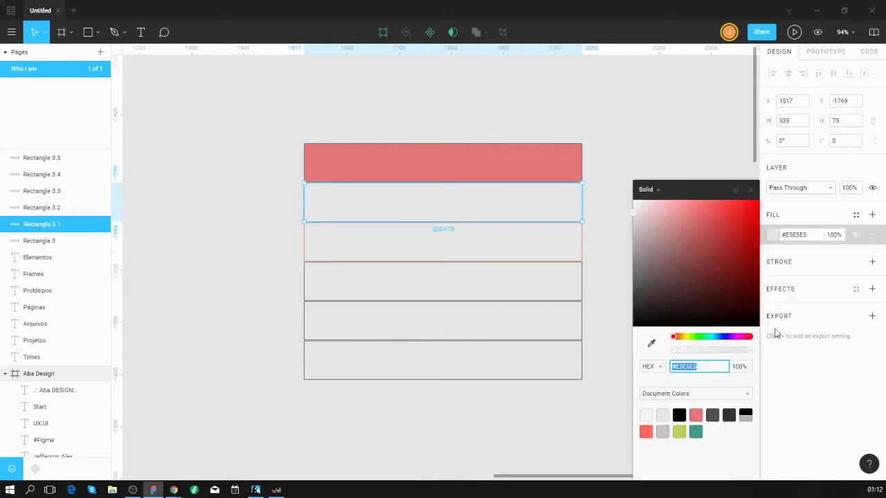
{"action": "left_click", "coordinate": [720, 408]}
- Remove the third bar's stroke and fill it with the document's lime green #BECF58
{"action": "left_click", "coordinate": [542, 270]}
{"action": "left_click", "coordinate": [546, 252]}
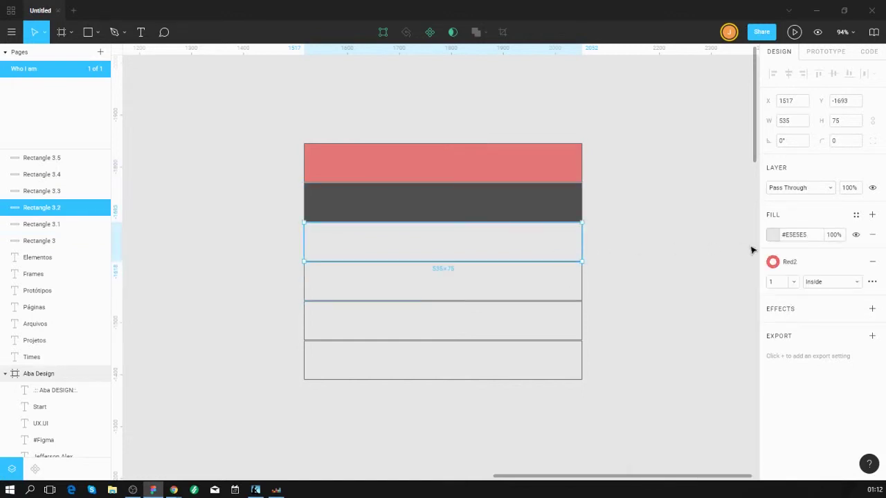
{"action": "left_click", "coordinate": [785, 262]}
{"action": "left_click", "coordinate": [873, 263]}
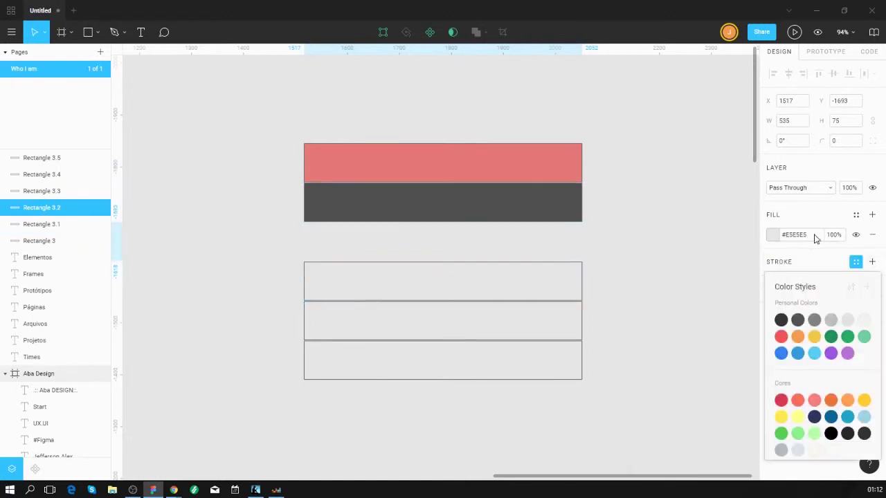
{"action": "left_click", "coordinate": [797, 201]}
{"action": "left_click", "coordinate": [774, 235]}
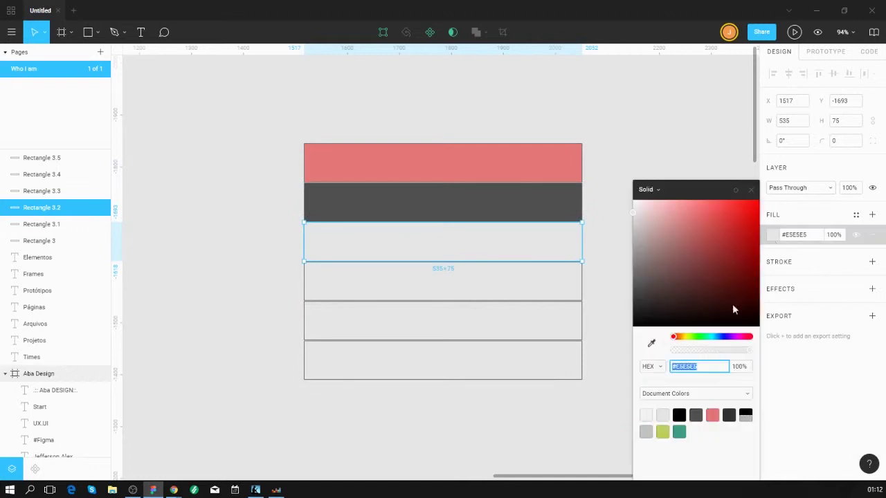
{"action": "left_click", "coordinate": [696, 415]}
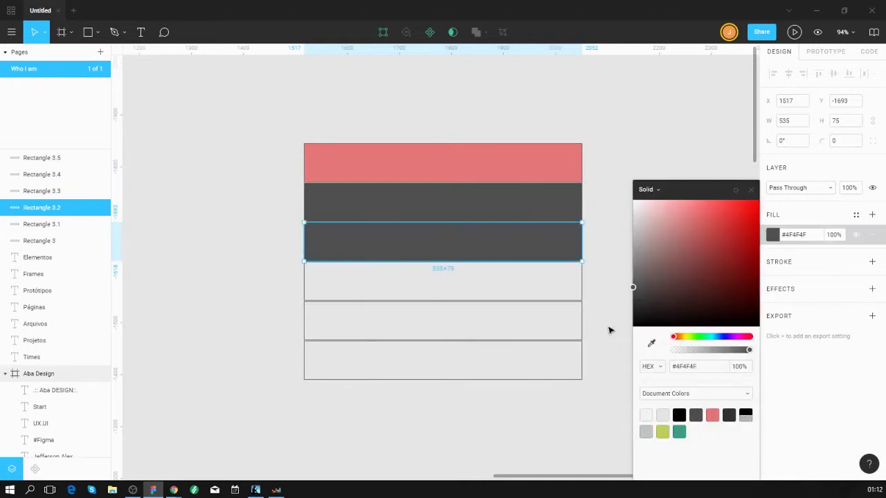
{"action": "left_click", "coordinate": [663, 414]}
{"action": "left_click", "coordinate": [663, 432]}
- Delete the three unfilled bars below the colored ones
{"action": "left_click", "coordinate": [546, 291]}
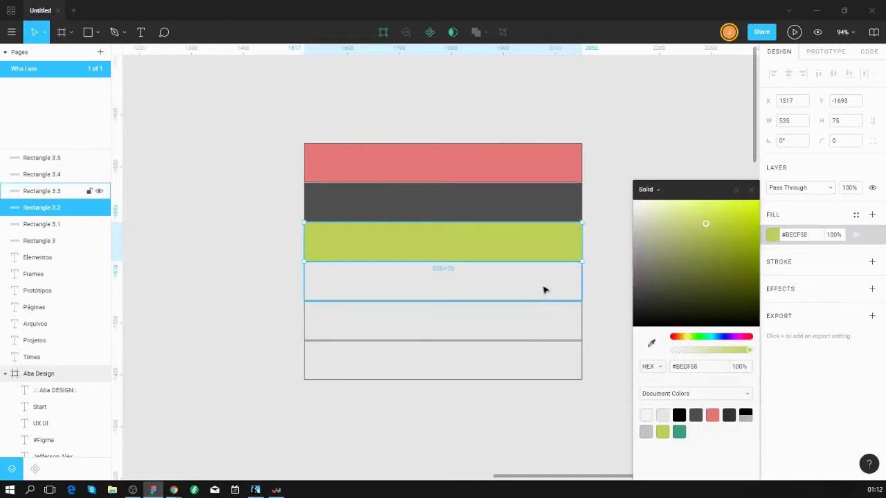
{"action": "left_click", "coordinate": [638, 277]}
{"action": "left_click_drag", "start_coordinate": [599, 273], "coordinate": [474, 373]}
{"action": "key", "text": "Delete"}
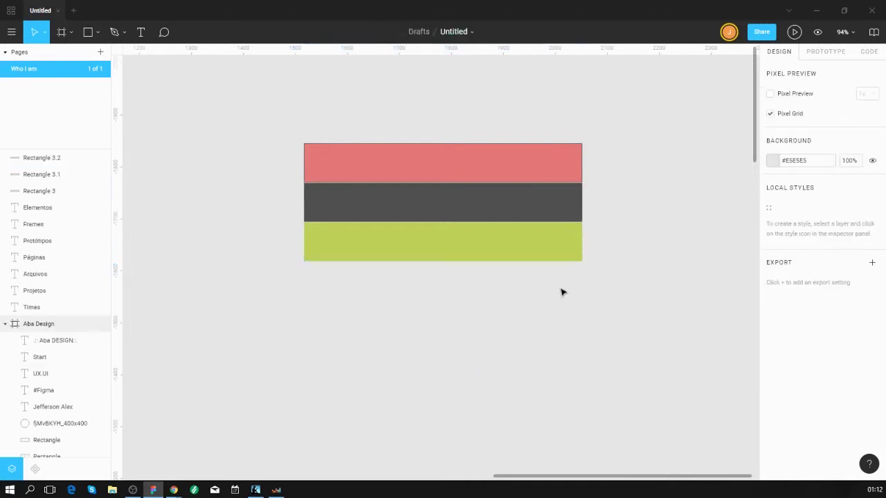
- Duplicate the three colored bars directly below the originals and select the resulting stack of six
{"action": "left_click_drag", "start_coordinate": [566, 285], "coordinate": [479, 278]}
{"action": "left_click", "coordinate": [619, 360]}
{"action": "left_click_drag", "start_coordinate": [601, 407], "coordinate": [441, 138]}
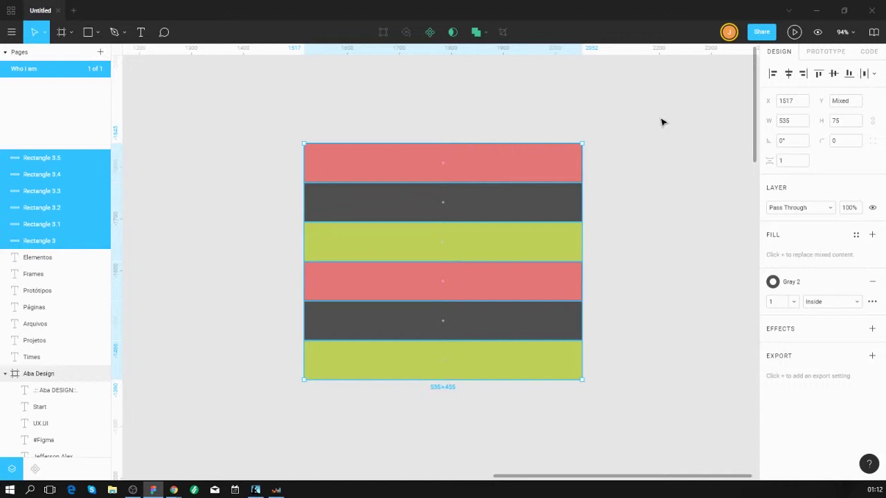
- Move the upper dark grey bar out to the right of the stack and the lower red bar out to the left
{"action": "left_click", "coordinate": [604, 209]}
{"action": "left_click_drag", "start_coordinate": [437, 209], "coordinate": [727, 210]}
{"action": "left_click_drag", "start_coordinate": [513, 290], "coordinate": [258, 299]}
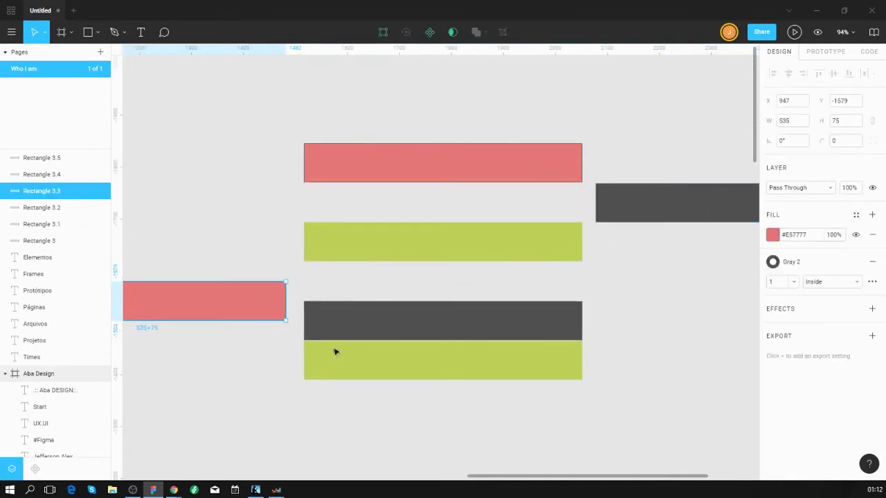
- Select all six scattered bars to examine the selection, and undo both bar moves
{"action": "left_click_drag", "start_coordinate": [658, 419], "coordinate": [219, 117]}
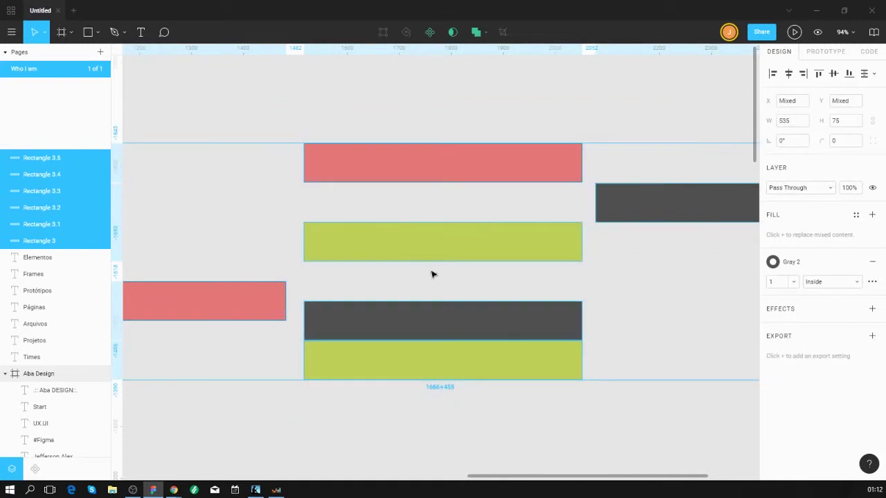
{"action": "scroll", "coordinate": [566, 247], "scroll_direction": "down", "scroll_amount": 5}
{"action": "scroll", "coordinate": [566, 247], "scroll_direction": "up", "scroll_amount": 2}
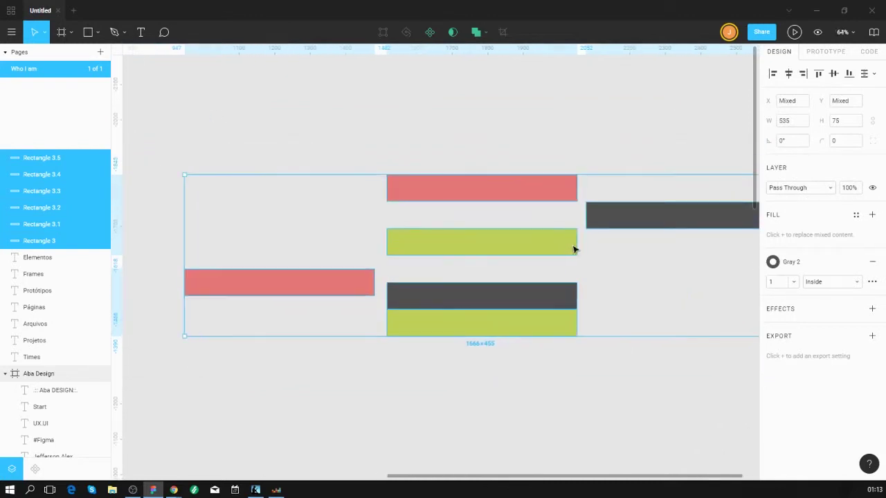
{"action": "scroll", "coordinate": [623, 277], "scroll_direction": "right", "scroll_amount": 2}
{"action": "scroll", "coordinate": [623, 277], "scroll_direction": "down", "scroll_amount": 1}
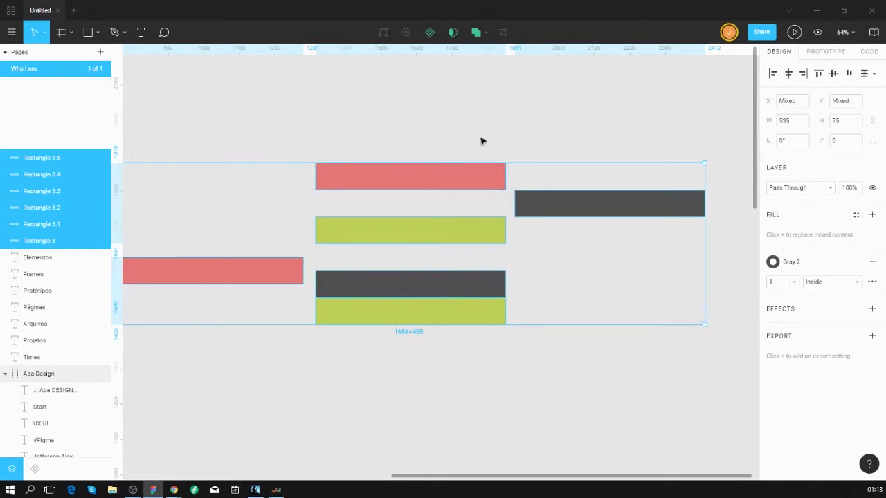
{"action": "scroll", "coordinate": [305, 157], "scroll_direction": "left", "scroll_amount": 2}
{"action": "scroll", "coordinate": [304, 156], "scroll_direction": "up", "scroll_amount": 1}
{"action": "key", "text": "Tab"}
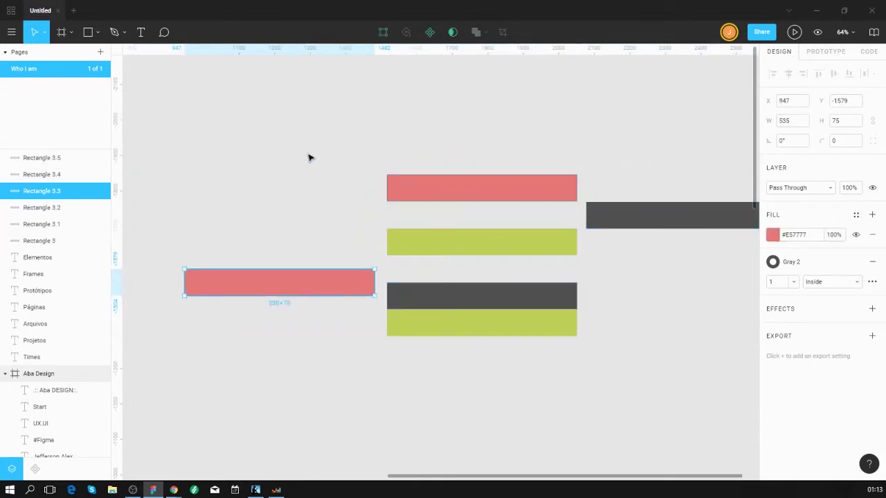
{"action": "key", "text": "ctrl+z"}
{"action": "key", "text": "ctrl+z"}
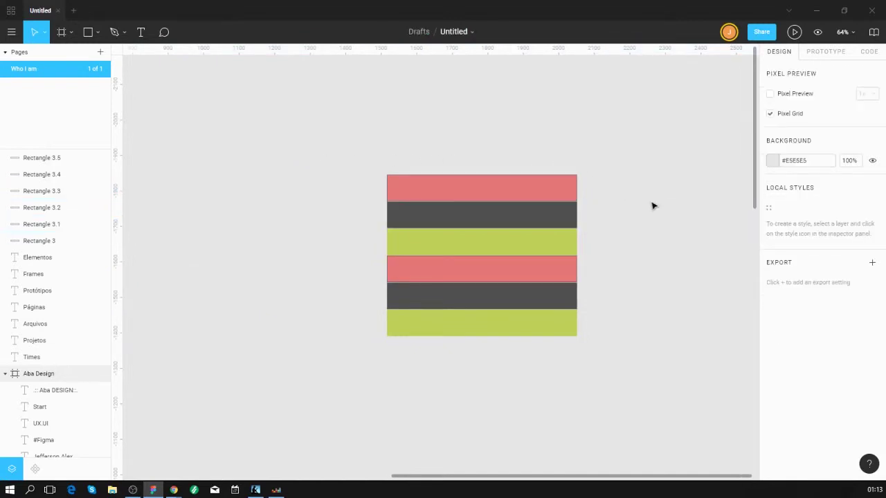
- Select all six stacked bars to examine their center handles and spacing markers
{"action": "scroll", "coordinate": [623, 210], "scroll_direction": "right", "scroll_amount": 3}
{"action": "scroll", "coordinate": [474, 261], "scroll_direction": "up", "scroll_amount": 3}
{"action": "scroll", "coordinate": [510, 287], "scroll_direction": "up", "scroll_amount": 1}
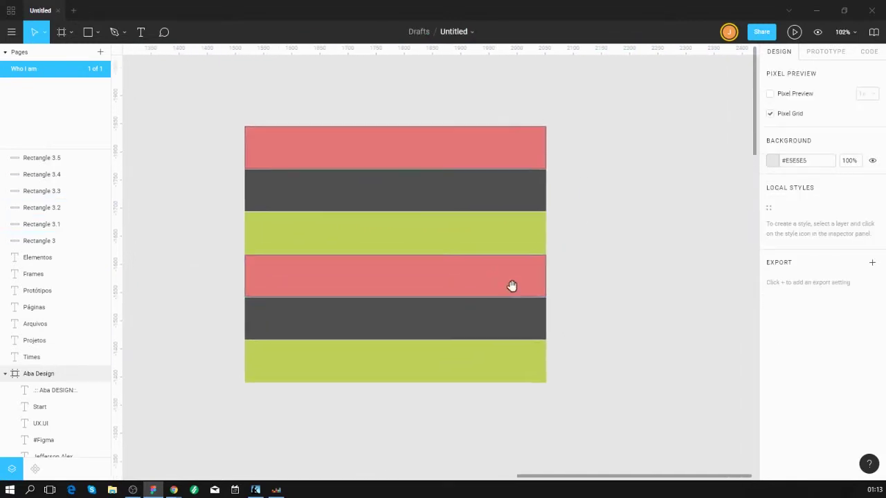
{"action": "scroll", "coordinate": [554, 340], "scroll_direction": "left", "scroll_amount": 1}
{"action": "scroll", "coordinate": [554, 340], "scroll_direction": "up", "scroll_amount": 1}
{"action": "mouse_move", "coordinate": [629, 424]}
{"action": "left_mouse_down"}
{"action": "mouse_move", "coordinate": [346, 129]}
{"action": "mouse_move", "coordinate": [399, 185]}
{"action": "left_mouse_up"}
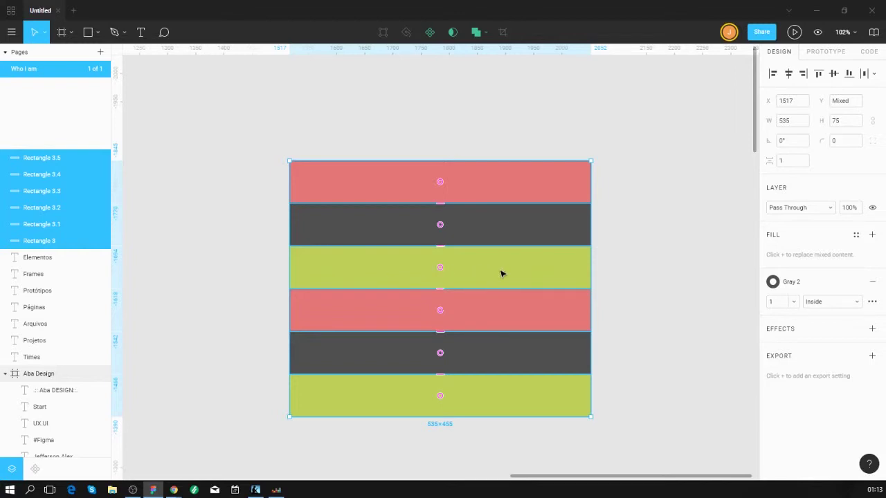
- Change the bottom bar's fill to bright yellow #FFE921
{"action": "left_click", "coordinate": [462, 276]}
{"action": "left_click", "coordinate": [462, 396]}
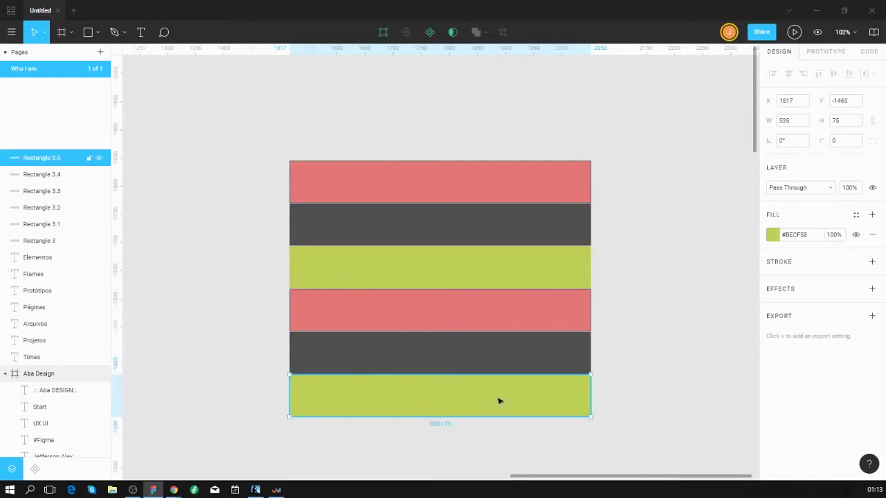
{"action": "left_click", "coordinate": [773, 236]}
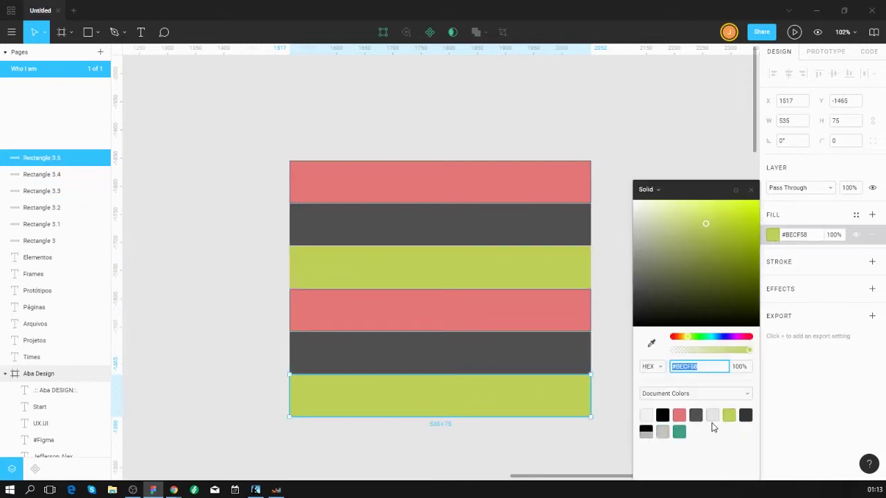
{"action": "left_click_drag", "start_coordinate": [726, 231], "coordinate": [742, 201]}
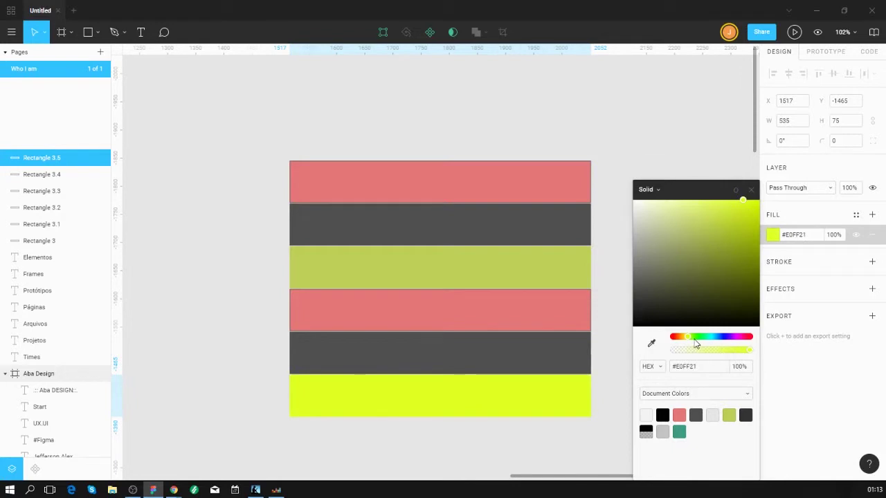
{"action": "left_click_drag", "start_coordinate": [693, 338], "coordinate": [686, 339]}
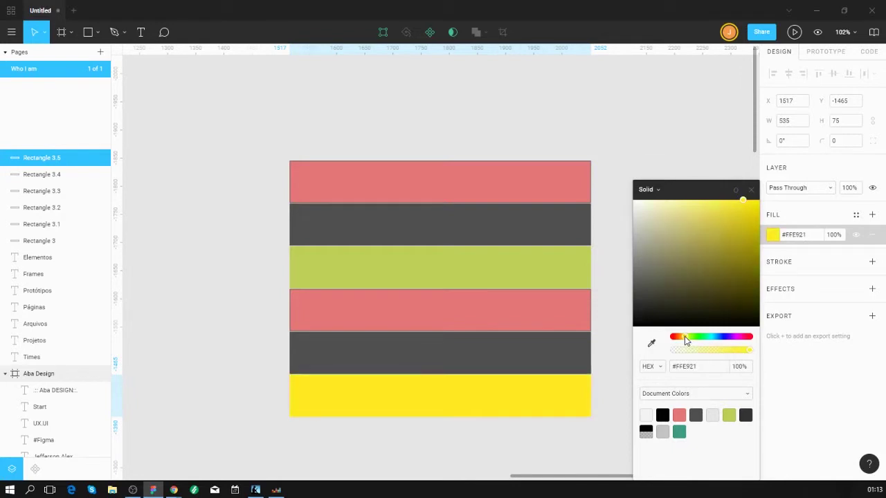
- Recolor the remaining green bar by sampling yellow #FFE921 from the bottom bar with the eyedropper
{"action": "left_click", "coordinate": [543, 271]}
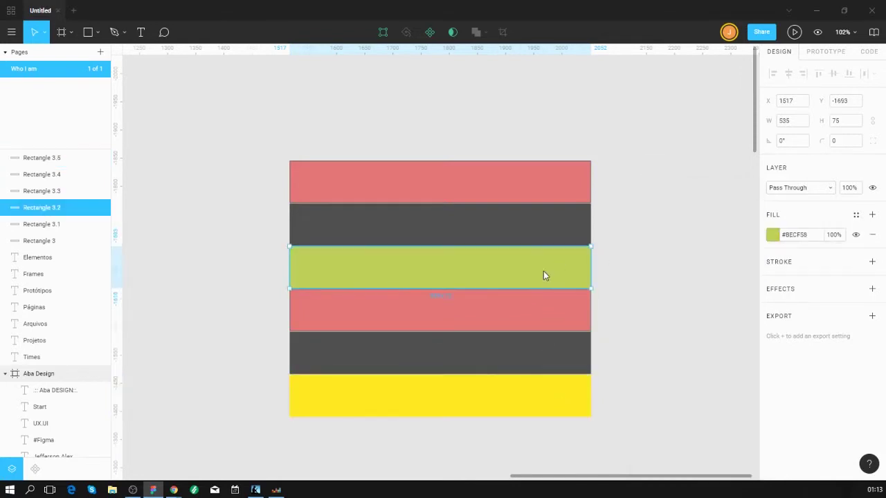
{"action": "left_click", "coordinate": [534, 390]}
{"action": "key", "text": "i"}
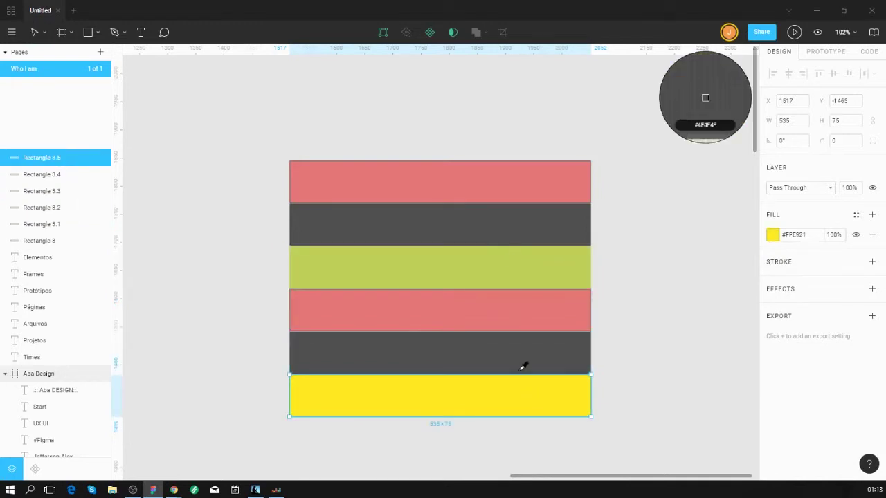
{"action": "key", "text": "Escape"}
{"action": "left_click", "coordinate": [514, 271]}
{"action": "key", "text": "i"}
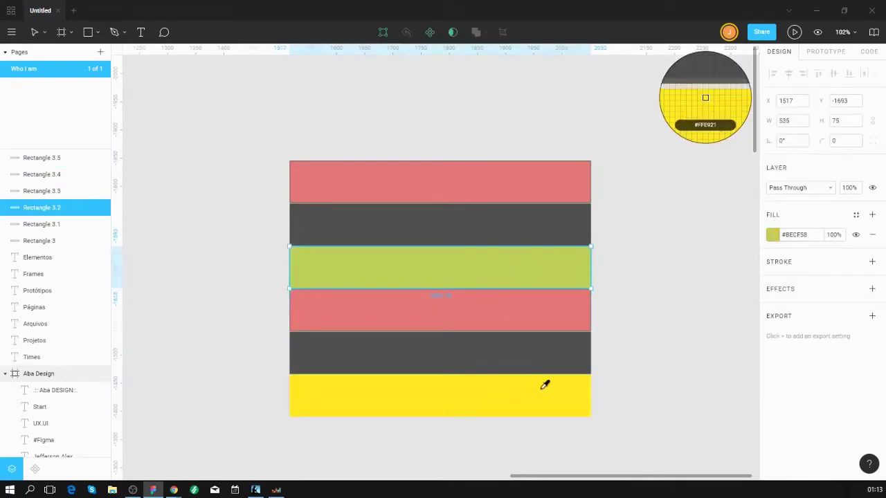
{"action": "left_click", "coordinate": [545, 385]}
- Select all six bars and reorder them by their center handles to red, yellow, red, yellow, dark grey, dark grey from top to bottom
{"action": "left_click", "coordinate": [609, 318]}
{"action": "left_click_drag", "start_coordinate": [618, 380], "coordinate": [442, 160]}
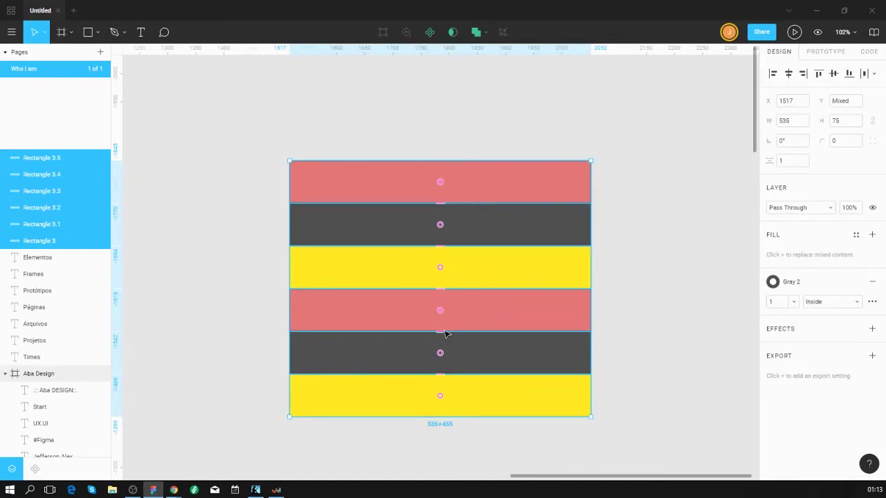
{"action": "left_click_drag", "start_coordinate": [440, 310], "coordinate": [436, 223]}
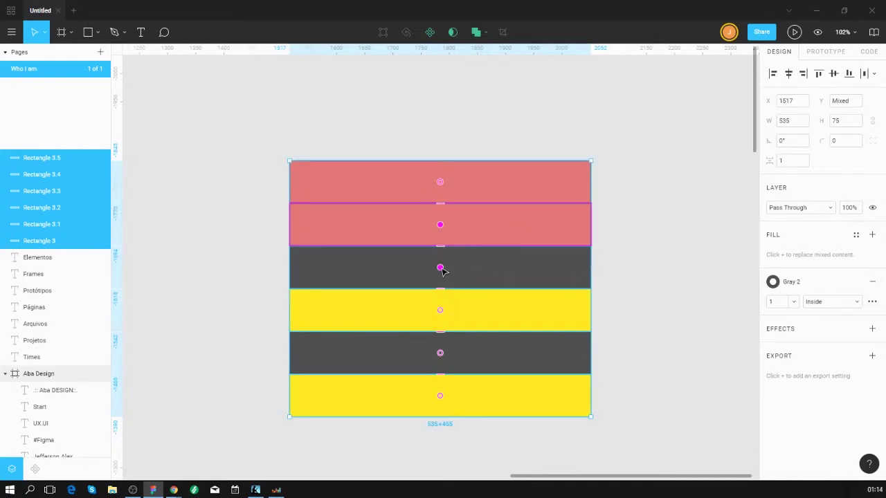
{"action": "left_click_drag", "start_coordinate": [440, 269], "coordinate": [442, 393]}
{"action": "left_click_drag", "start_coordinate": [443, 315], "coordinate": [447, 361]}
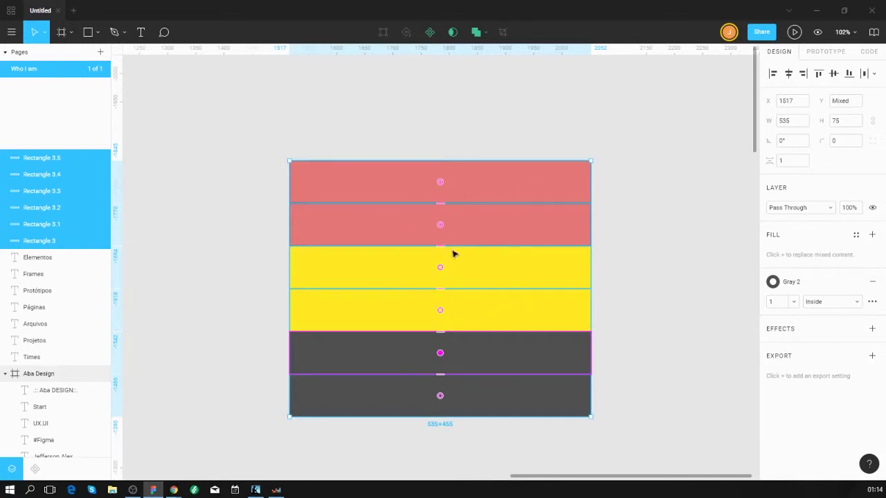
{"action": "left_click_drag", "start_coordinate": [442, 268], "coordinate": [441, 226]}
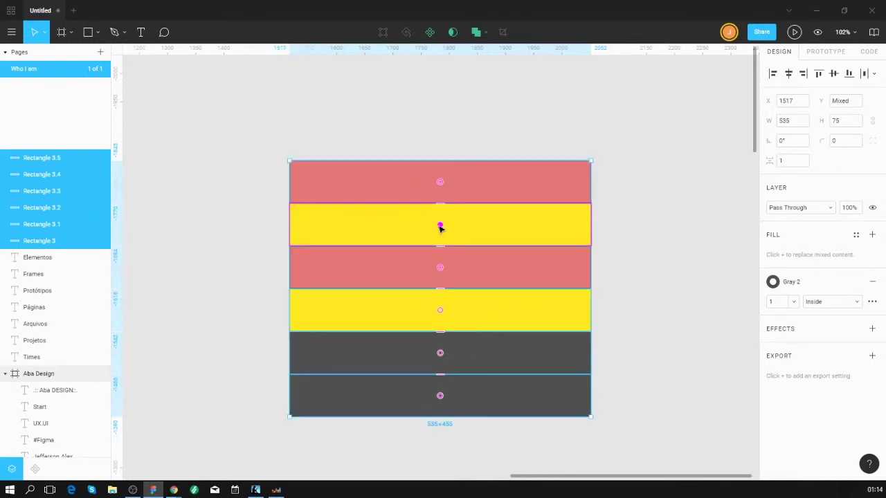
- Reorder the six bars by their center handles to yellow, yellow, dark grey, red, dark grey, red from top to bottom
{"action": "left_click_drag", "start_coordinate": [442, 270], "coordinate": [438, 355]}
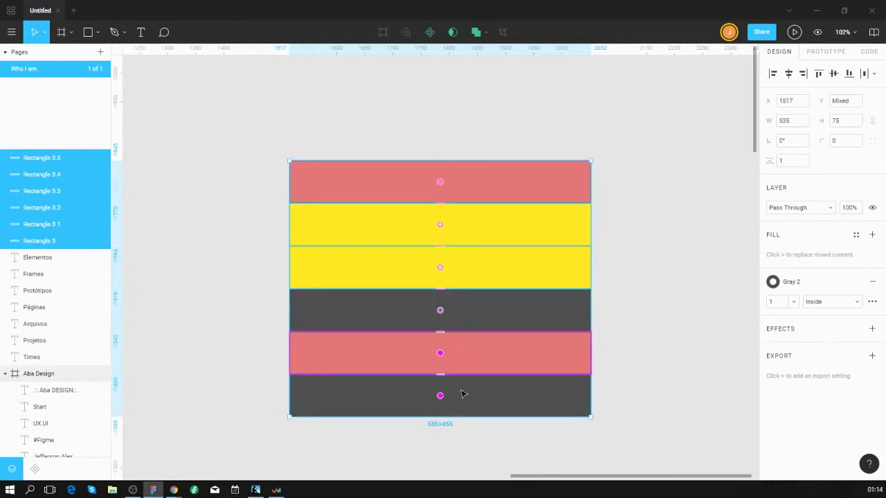
{"action": "left_click_drag", "start_coordinate": [464, 394], "coordinate": [304, 257]}
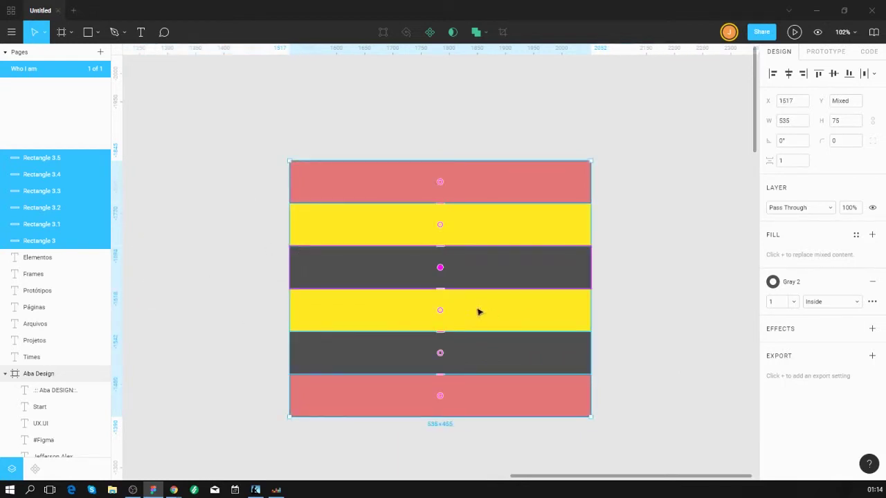
{"action": "left_click_drag", "start_coordinate": [443, 311], "coordinate": [591, 212]}
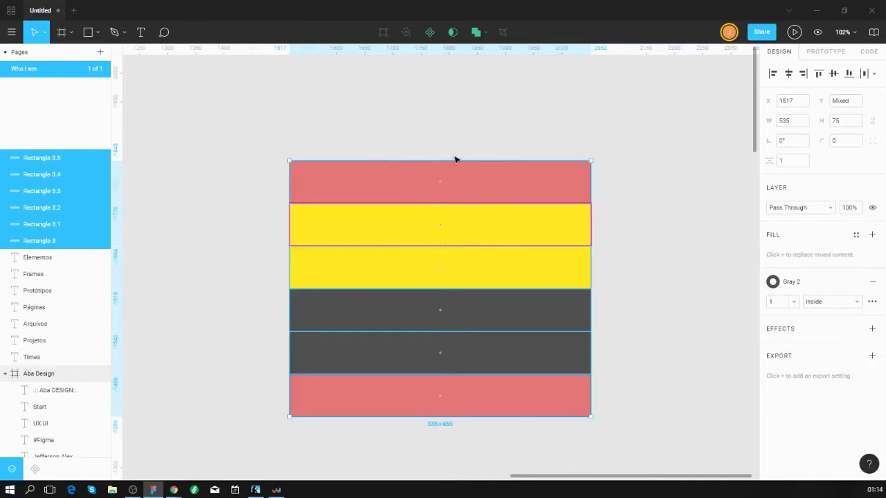
{"action": "left_click_drag", "start_coordinate": [441, 184], "coordinate": [553, 328]}
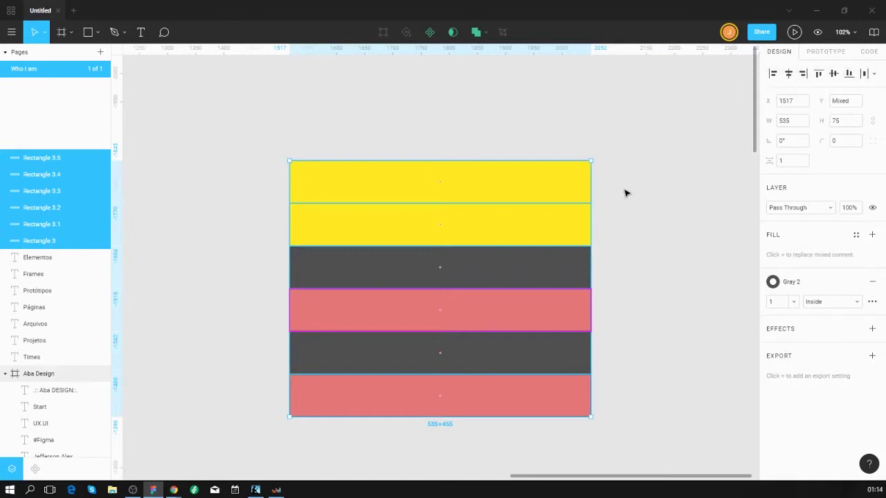
{"action": "left_click", "coordinate": [618, 307]}
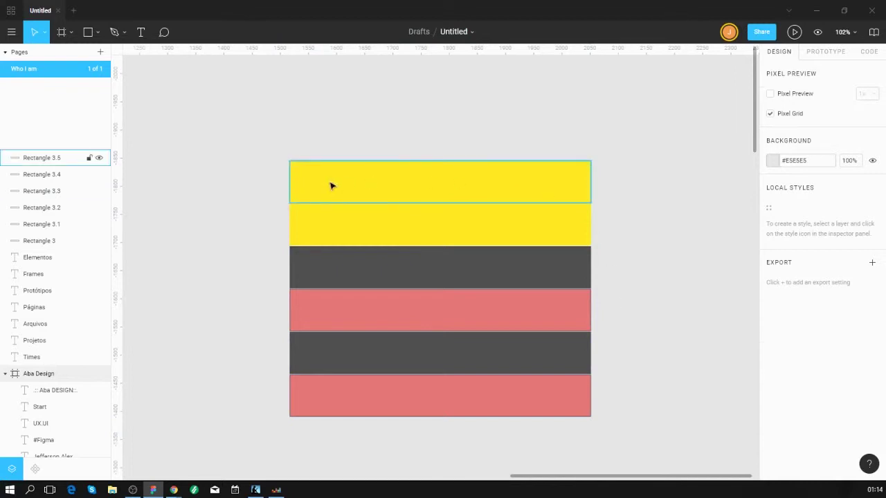
{"action": "left_click", "coordinate": [317, 220]}
{"action": "left_click", "coordinate": [659, 281]}
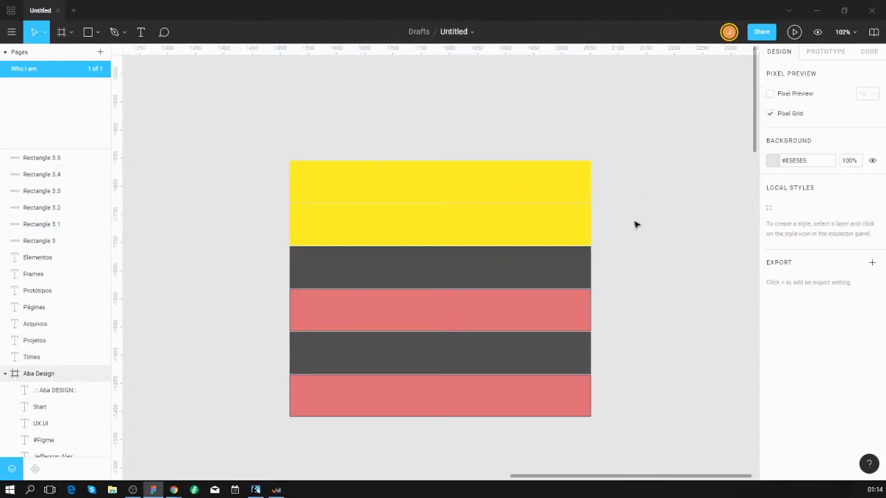
- Select all six bars and examine the gaps between them up close along their left edge, from the top bar to the bottom
{"action": "left_click_drag", "start_coordinate": [618, 184], "coordinate": [527, 429]}
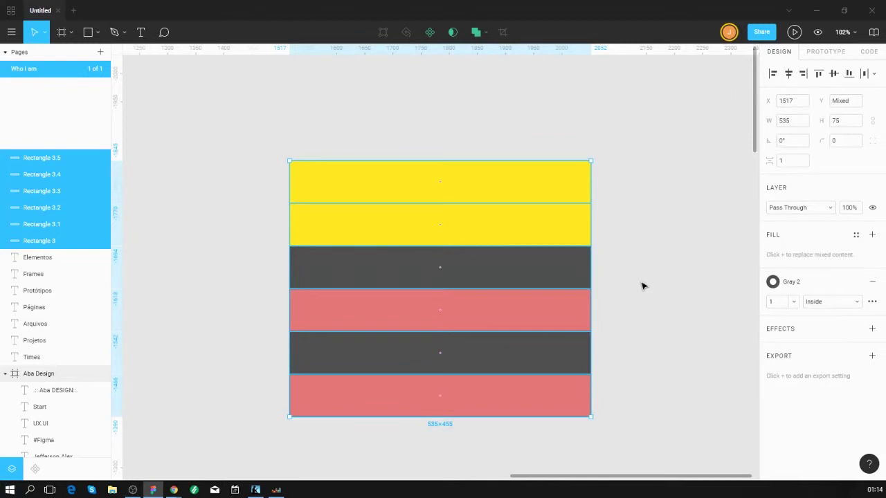
{"action": "scroll", "coordinate": [297, 152], "scroll_direction": "up", "scroll_amount": 10}
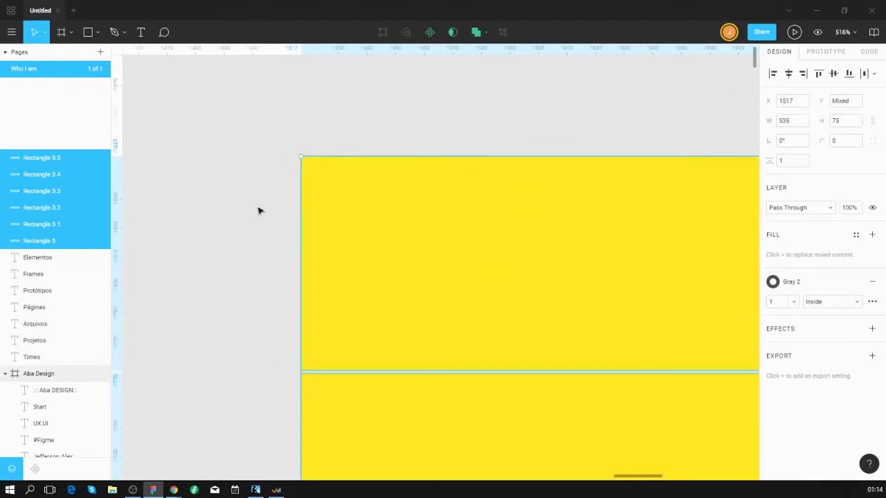
{"action": "scroll", "coordinate": [418, 277], "scroll_direction": "down", "scroll_amount": 2}
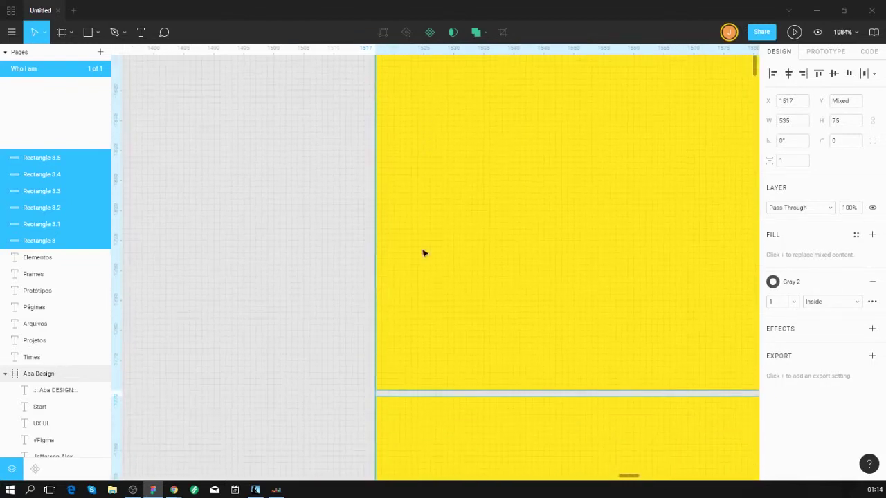
{"action": "scroll", "coordinate": [311, 422], "scroll_direction": "down", "scroll_amount": 10}
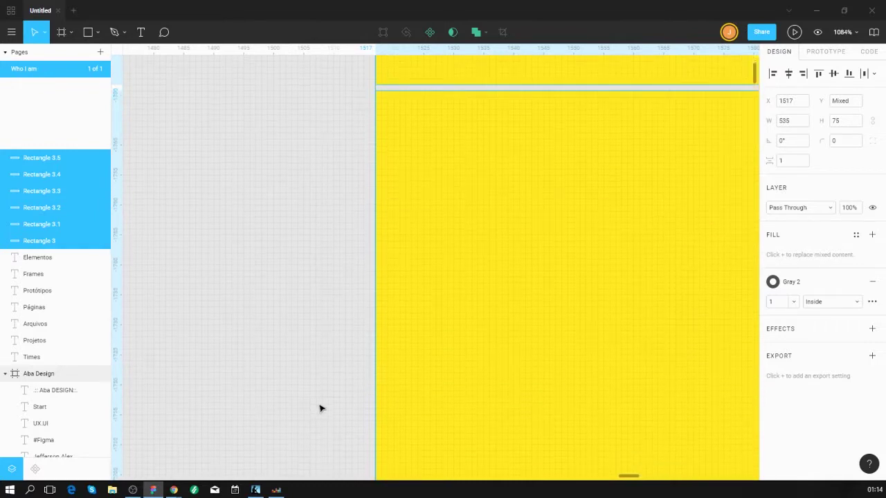
{"action": "scroll", "coordinate": [367, 306], "scroll_direction": "down", "scroll_amount": 8}
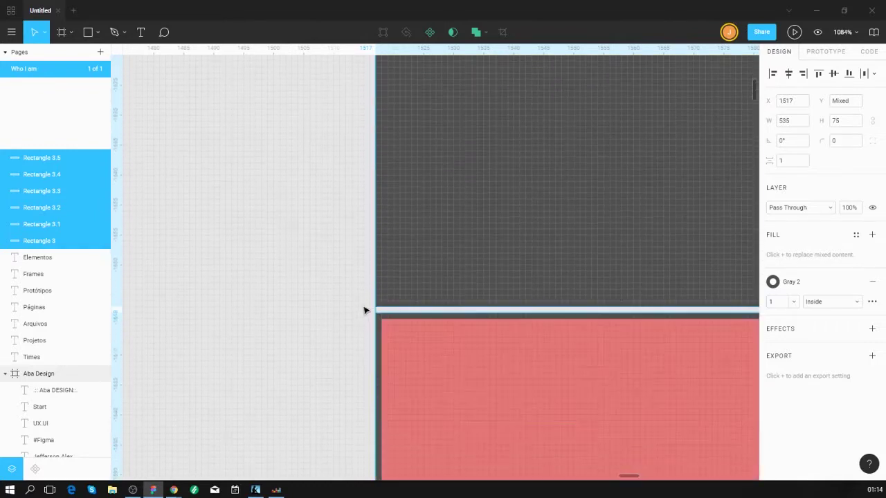
{"action": "scroll", "coordinate": [367, 315], "scroll_direction": "down", "scroll_amount": 10}
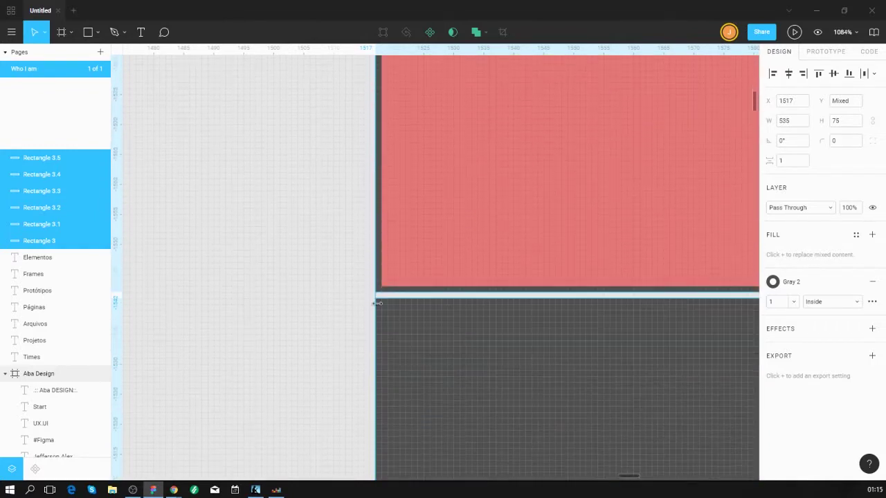
{"action": "scroll", "coordinate": [320, 331], "scroll_direction": "down", "scroll_amount": 10}
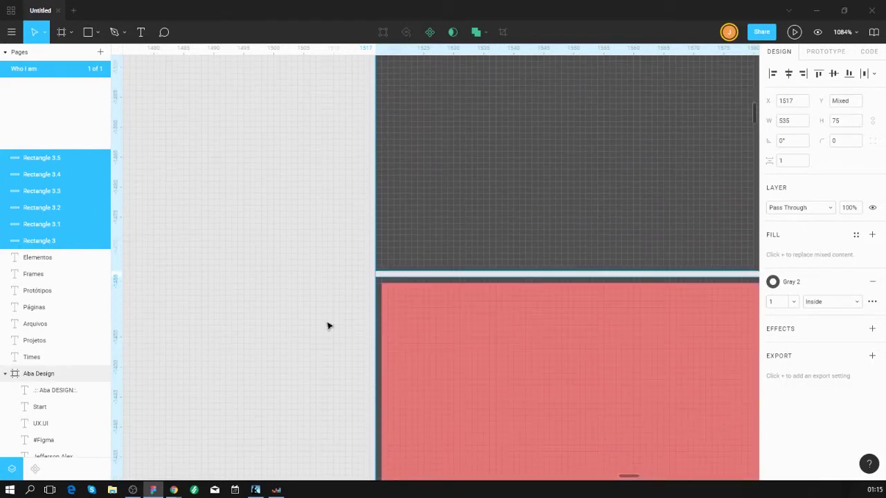
{"action": "scroll", "coordinate": [346, 297], "scroll_direction": "down", "scroll_amount": 6}
{"action": "scroll", "coordinate": [346, 297], "scroll_direction": "up", "scroll_amount": 3}
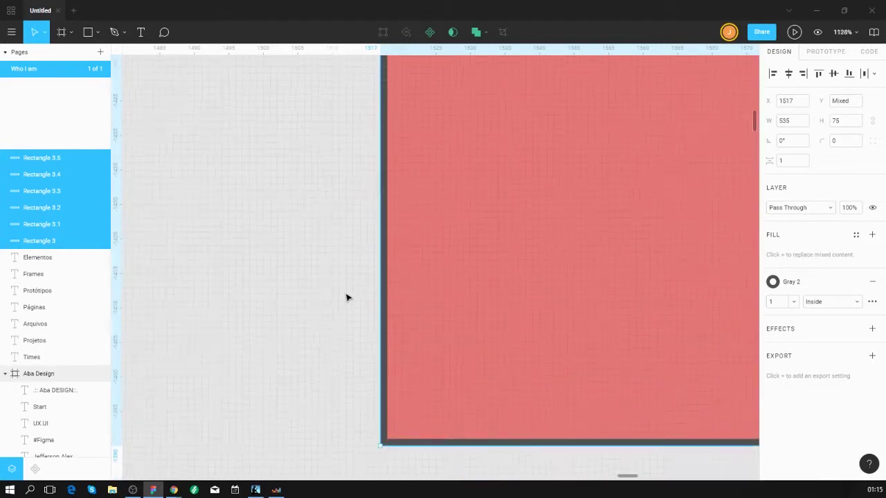
{"action": "scroll", "coordinate": [347, 298], "scroll_direction": "down", "scroll_amount": 1}
{"action": "scroll", "coordinate": [347, 298], "scroll_direction": "down", "scroll_amount": 12}
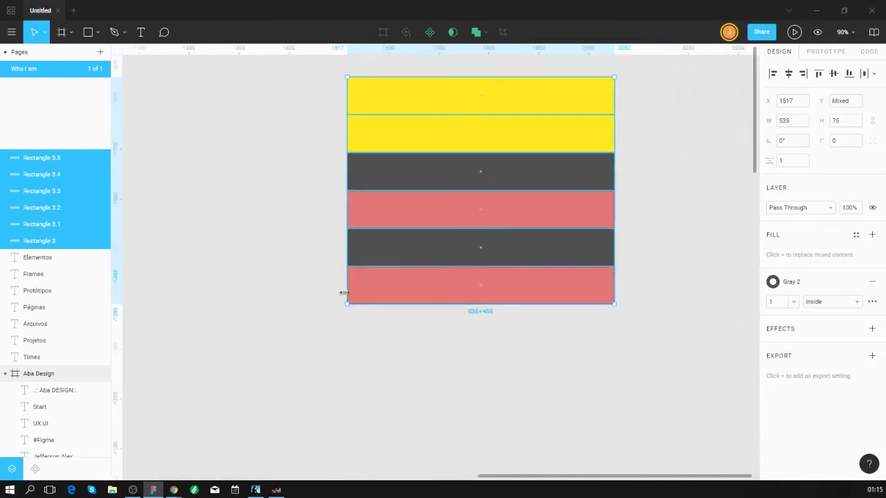
{"action": "left_click", "coordinate": [679, 324]}
{"action": "left_click_drag", "start_coordinate": [680, 325], "coordinate": [559, 356]}
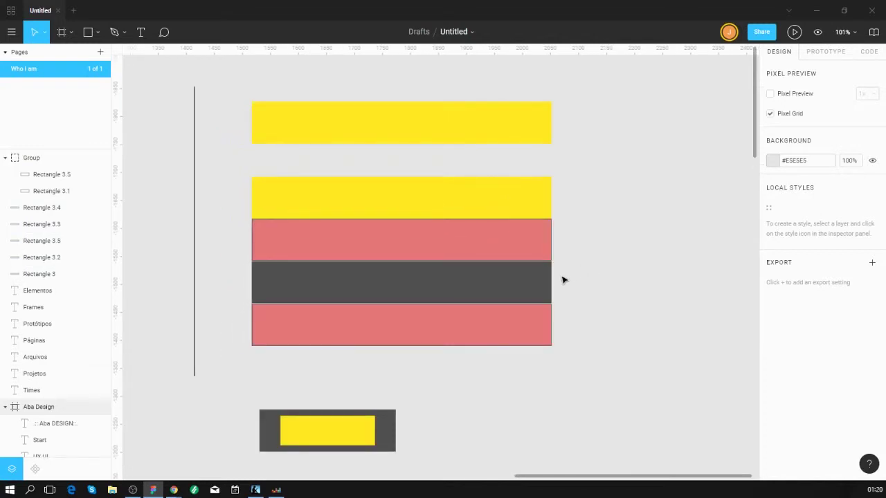
- Select the top two yellow bars together to examine their center handles and the spacing between them
{"action": "left_click", "coordinate": [435, 131]}
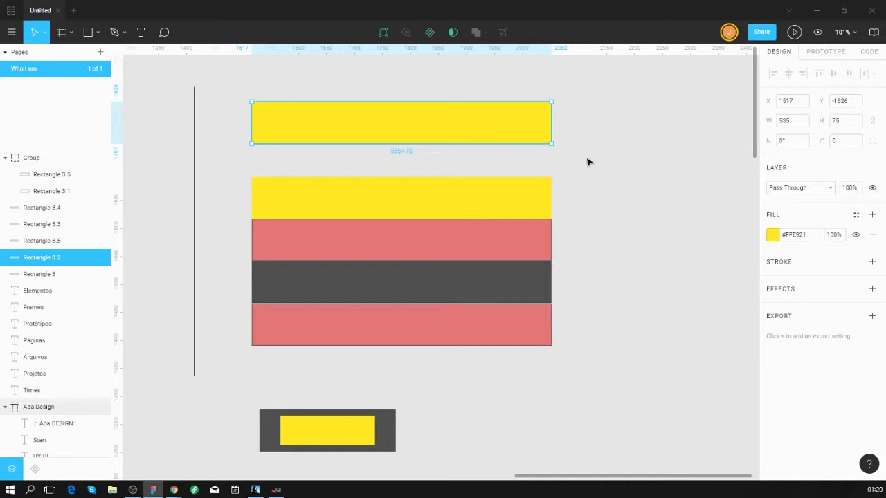
{"action": "left_click", "coordinate": [497, 180], "text": "shift"}
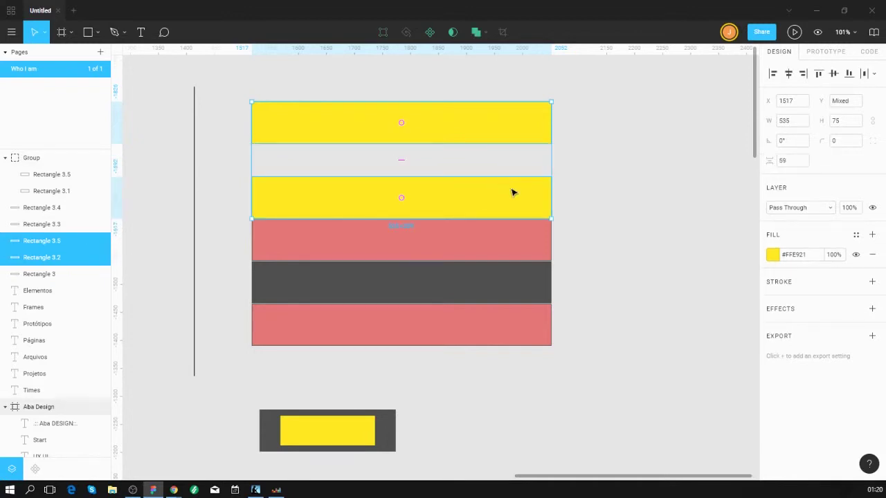
{"action": "left_click", "coordinate": [621, 200]}
- Draw a frame that encloses the vertical line, the colored bars and the small nested rectangles
{"action": "scroll", "coordinate": [621, 200], "scroll_direction": "down", "scroll_amount": 3}
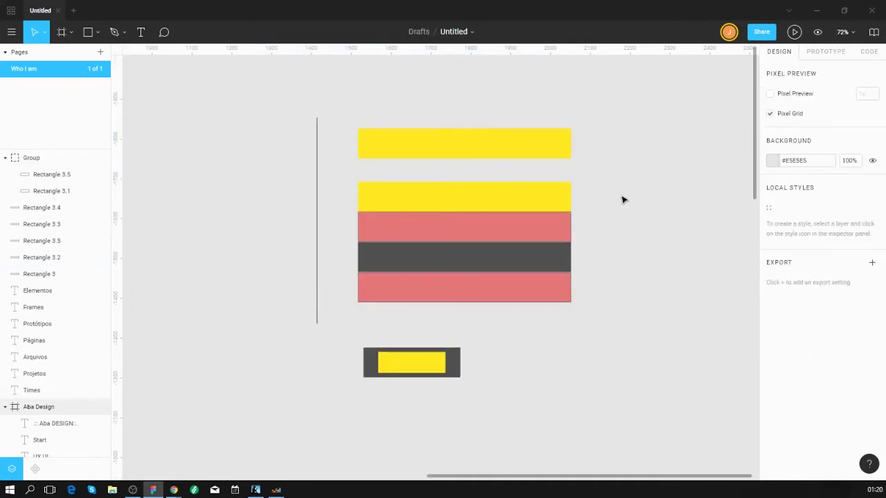
{"action": "key", "text": "f"}
{"action": "mouse_move", "coordinate": [270, 93]}
{"action": "left_mouse_down"}
{"action": "mouse_move", "coordinate": [704, 485]}
{"action": "mouse_move", "coordinate": [634, 358]}
{"action": "mouse_move", "coordinate": [655, 334]}
{"action": "mouse_move", "coordinate": [663, 391]}
{"action": "mouse_move", "coordinate": [694, 449]}
{"action": "mouse_move", "coordinate": [702, 340]}
{"action": "left_mouse_up"}
{"action": "key", "text": "Escape"}
{"action": "left_click_drag", "start_coordinate": [621, 218], "coordinate": [585, 304]}
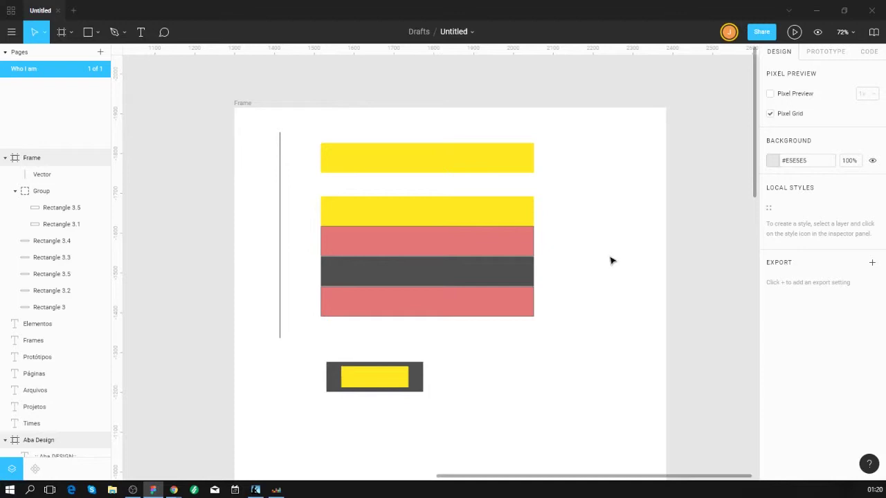
- Set the corner radius of the top yellow bar inside the frame to 3
{"action": "scroll", "coordinate": [500, 215], "scroll_direction": "up", "scroll_amount": 5}
{"action": "left_click_drag", "start_coordinate": [504, 219], "coordinate": [590, 224]}
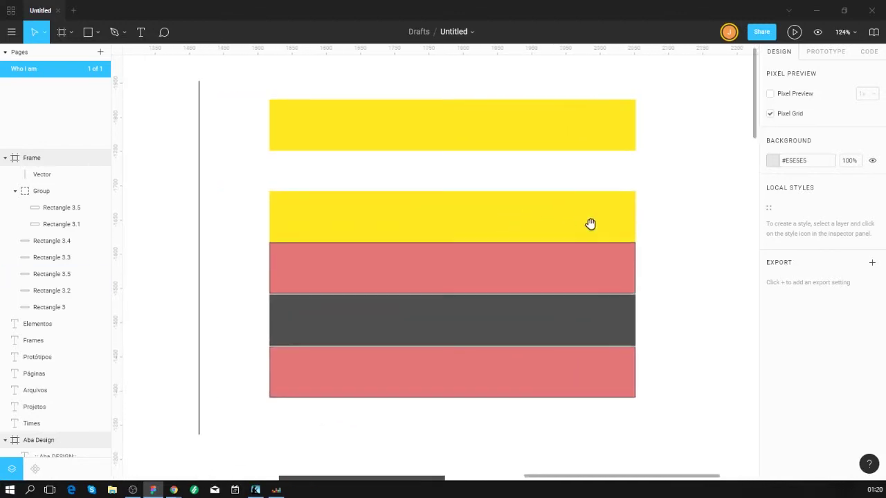
{"action": "left_click", "coordinate": [555, 137]}
{"action": "scroll", "coordinate": [586, 160], "scroll_direction": "down", "scroll_amount": 3}
{"action": "left_click_drag", "start_coordinate": [642, 191], "coordinate": [560, 187]}
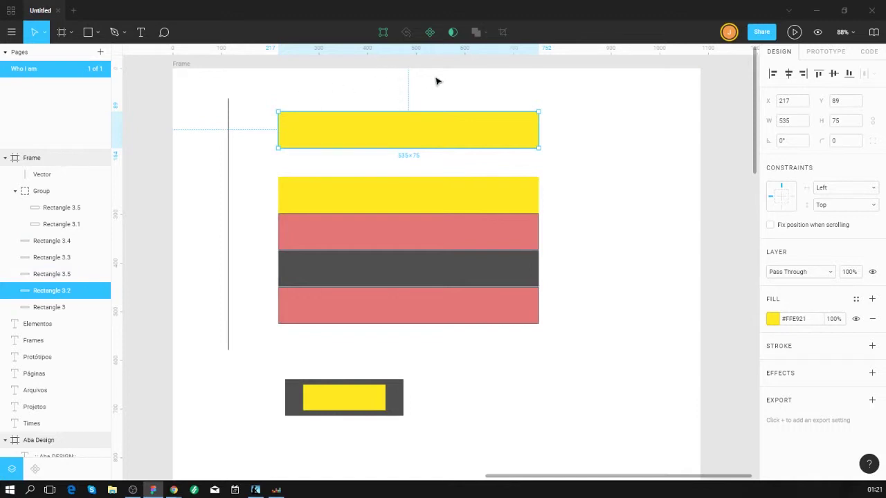
{"action": "key", "text": "alt"}
{"action": "left_click_drag", "start_coordinate": [530, 172], "coordinate": [554, 142]}
{"action": "left_click", "coordinate": [846, 142]}
{"action": "type", "text": "3"}
{"action": "key", "text": "Return"}
- Move the dark grey bar out of the stack to X 491, Y 564 and set its corner radius to 3
{"action": "left_click", "coordinate": [502, 272]}
{"action": "left_click_drag", "start_coordinate": [481, 275], "coordinate": [617, 367]}
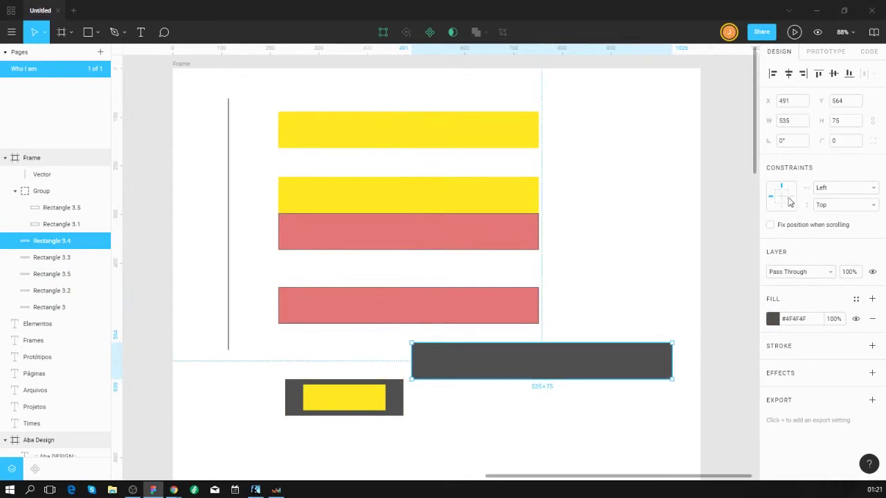
{"action": "left_click", "coordinate": [843, 143]}
{"action": "type", "text": "3"}
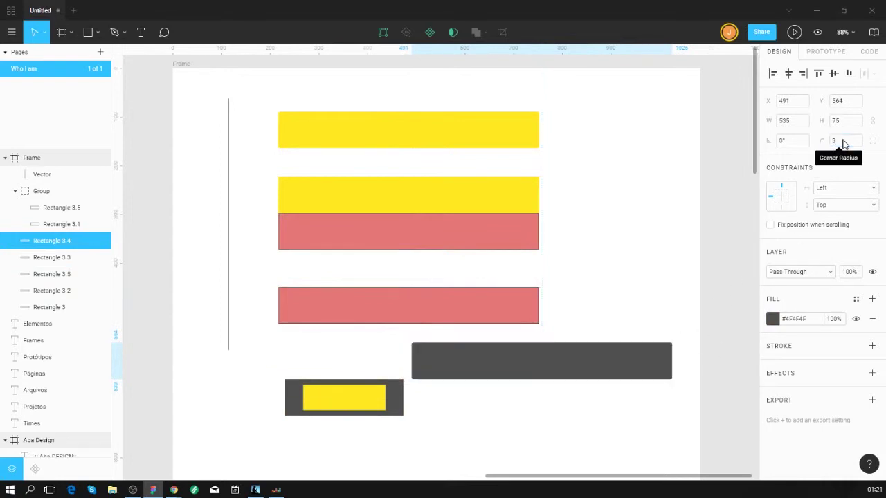
{"action": "key", "text": "Return"}
- Inspect the dark grey bar's rounded corners up close and set its corner radius to 5
{"action": "scroll", "coordinate": [667, 379], "scroll_direction": "up", "scroll_amount": 5}
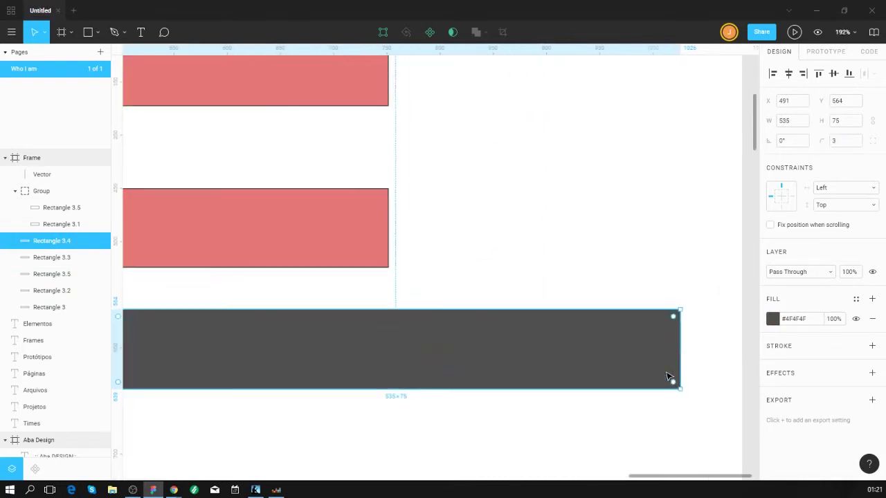
{"action": "left_click", "coordinate": [684, 279]}
{"action": "left_click", "coordinate": [654, 296]}
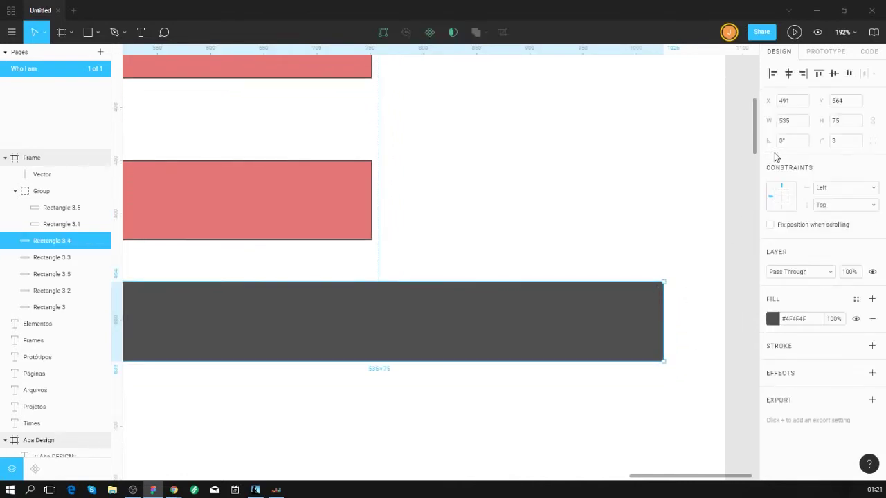
{"action": "left_click", "coordinate": [843, 142]}
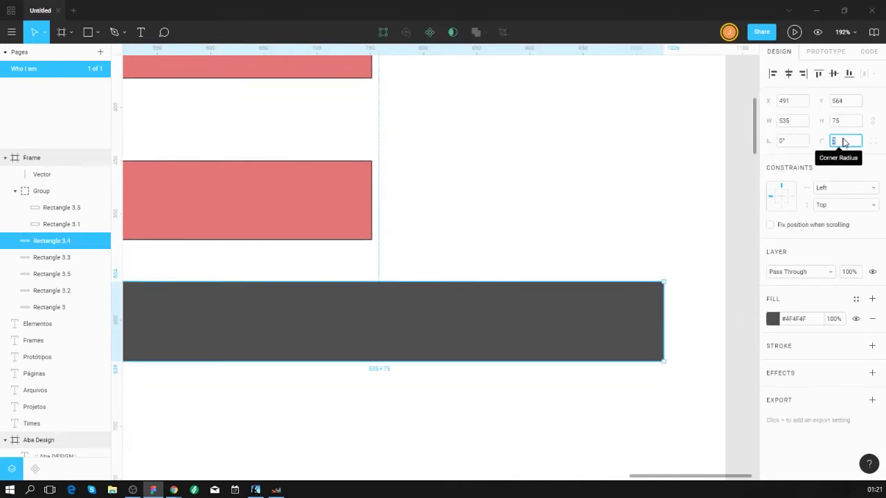
{"action": "type", "text": "5"}
{"action": "key", "text": "Return"}
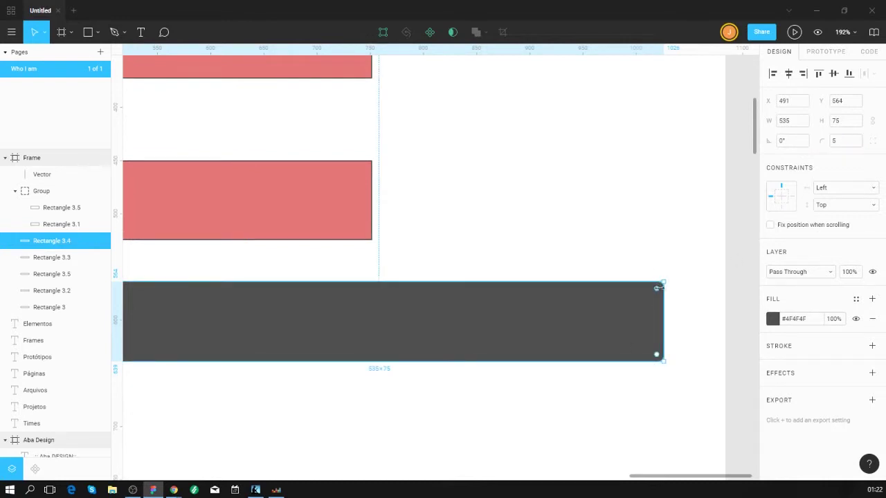
{"action": "left_click", "coordinate": [670, 254]}
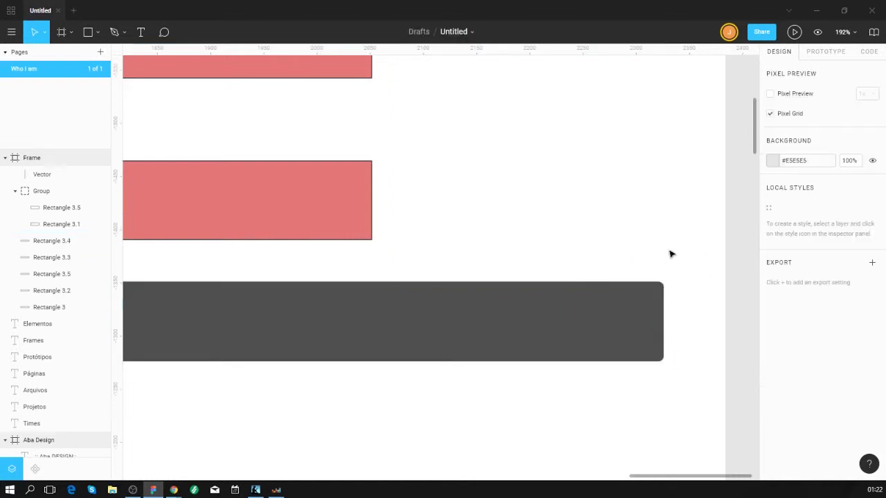
{"action": "scroll", "coordinate": [585, 273], "scroll_direction": "down", "scroll_amount": 5}
- Select the dark grey bar and open its corner radius value for editing, leaving it without entering anything
{"action": "left_click", "coordinate": [586, 279]}
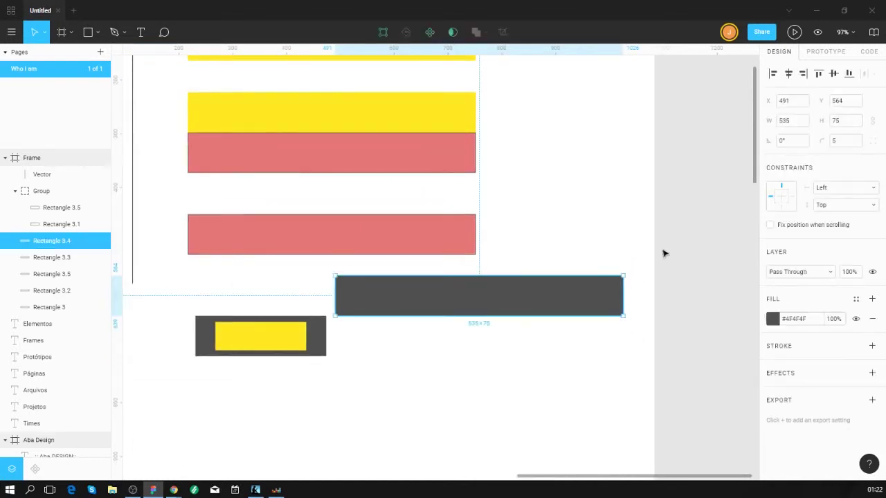
{"action": "left_click", "coordinate": [851, 144]}
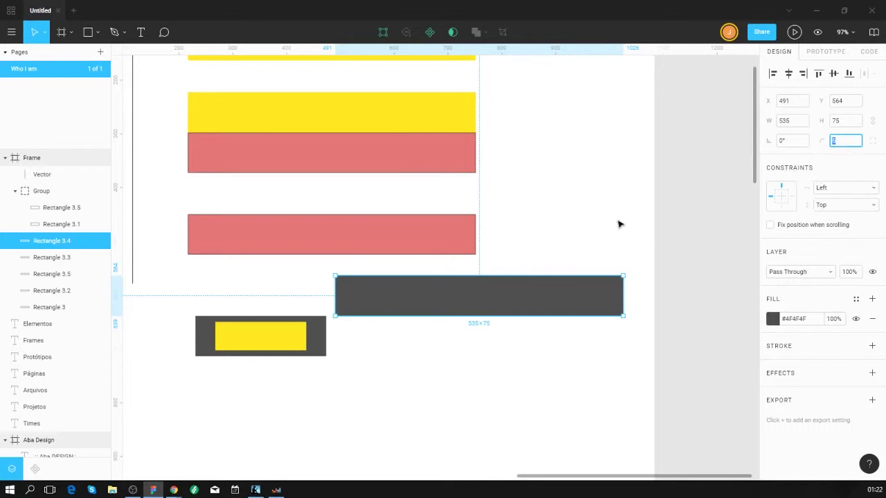
{"action": "scroll", "coordinate": [568, 220], "scroll_direction": "down", "scroll_amount": 3}
{"action": "left_click", "coordinate": [579, 226]}
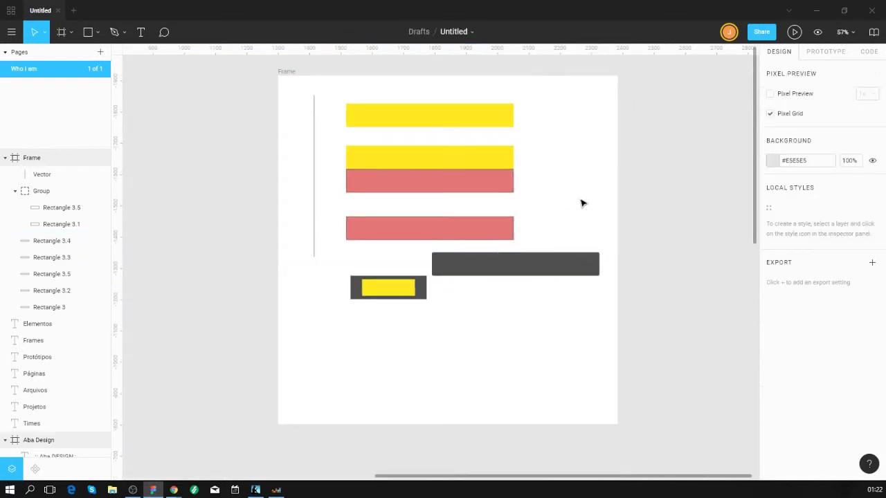
- Select the top yellow bar to examine its constraints and the guide lines running to the frame's edges
{"action": "left_click_drag", "start_coordinate": [580, 202], "coordinate": [573, 246]}
{"action": "scroll", "coordinate": [543, 228], "scroll_direction": "up", "scroll_amount": 1}
{"action": "left_click_drag", "start_coordinate": [520, 222], "coordinate": [560, 237]}
{"action": "left_click", "coordinate": [431, 168]}
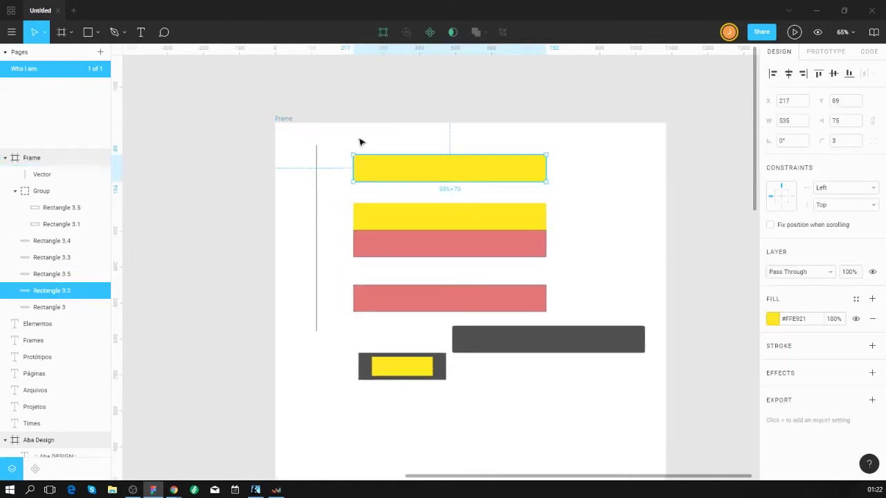
{"action": "scroll", "coordinate": [416, 155], "scroll_direction": "up", "scroll_amount": 1}
{"action": "scroll", "coordinate": [468, 184], "scroll_direction": "right", "scroll_amount": 1}
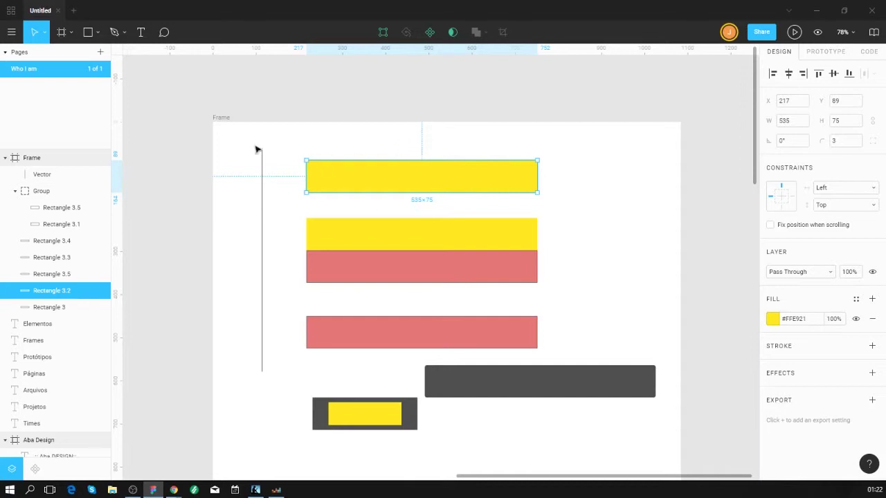
{"action": "scroll", "coordinate": [614, 198], "scroll_direction": "down", "scroll_amount": 2}
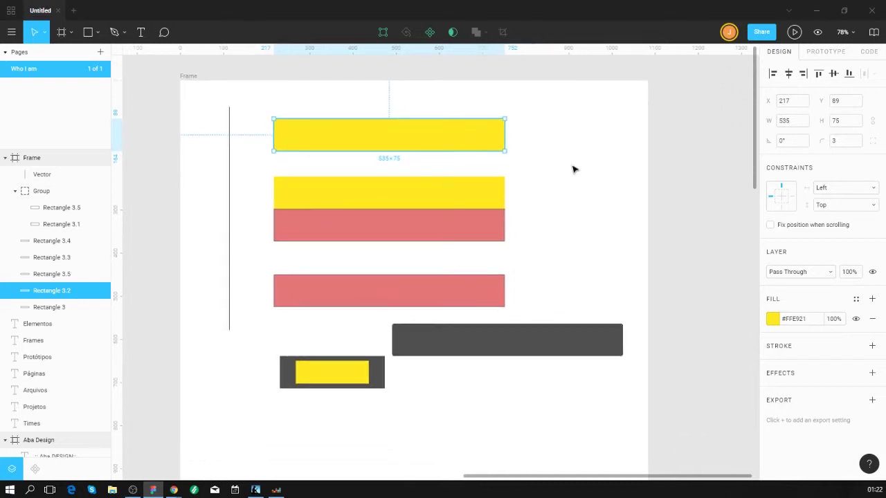
- Resize the frame to a landscape format of about 1254 × 858
{"action": "scroll", "coordinate": [574, 168], "scroll_direction": "down", "scroll_amount": 2}
{"action": "left_click_drag", "start_coordinate": [573, 169], "coordinate": [542, 166]}
{"action": "left_click", "coordinate": [278, 104]}
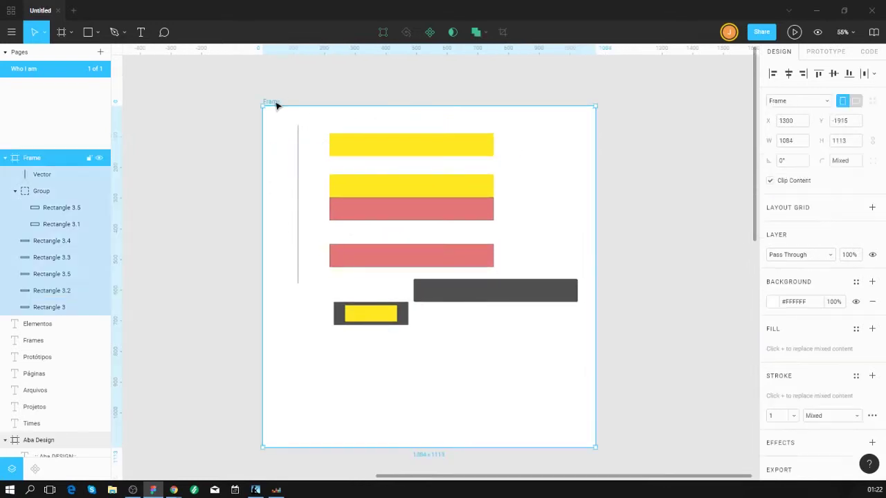
{"action": "left_click_drag", "start_coordinate": [438, 447], "coordinate": [476, 350]}
{"action": "left_click_drag", "start_coordinate": [594, 313], "coordinate": [618, 357]}
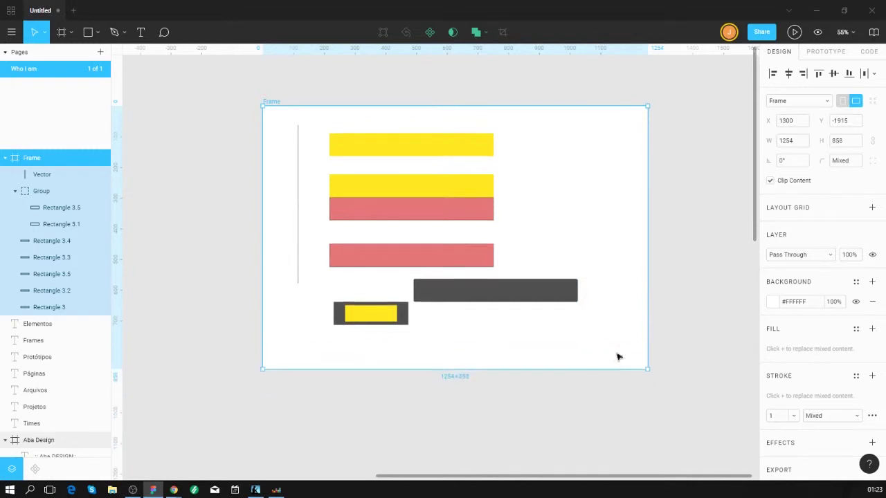
- Move the dark grey bar down to the frame's lower edge, at about X 513, Y 783
{"action": "left_click", "coordinate": [418, 150]}
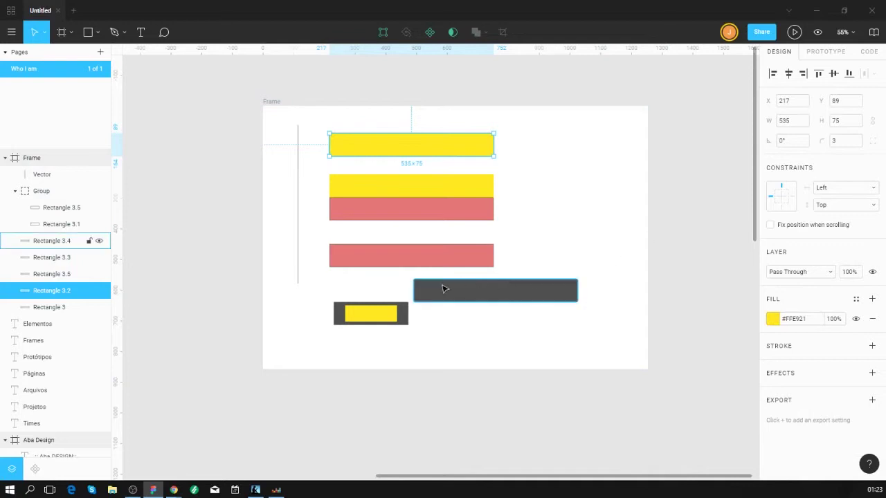
{"action": "left_click_drag", "start_coordinate": [513, 297], "coordinate": [553, 363]}
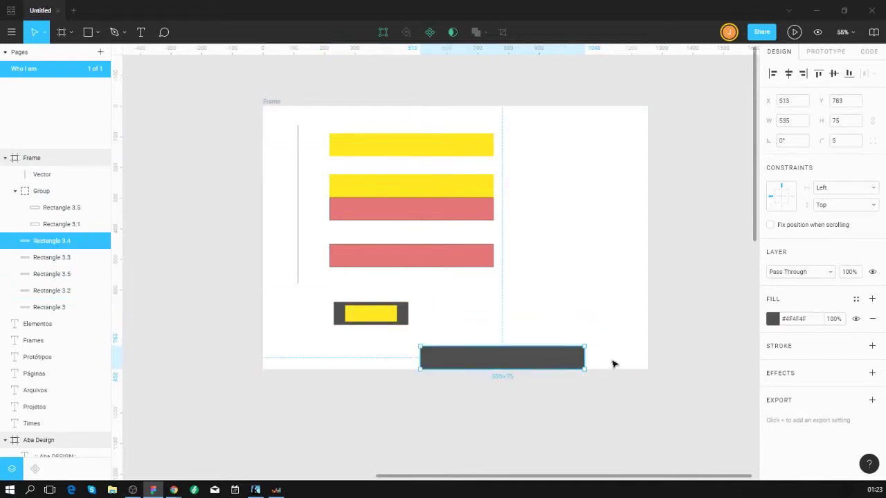
{"action": "left_click", "coordinate": [611, 313]}
- Test the dark grey bar's behaviour by resizing the frame's height, and set the bar's vertical constraint to Bottom
{"action": "left_click", "coordinate": [273, 103]}
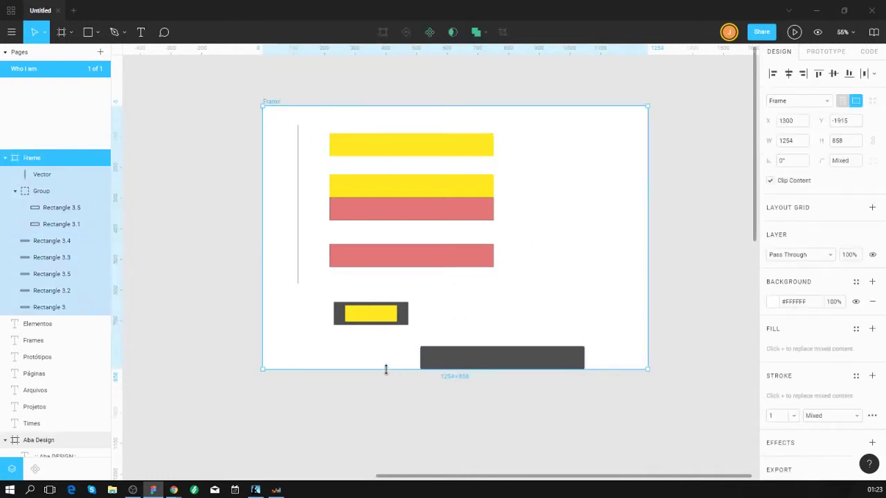
{"action": "left_click_drag", "start_coordinate": [386, 369], "coordinate": [417, 370]}
{"action": "left_click", "coordinate": [496, 359]}
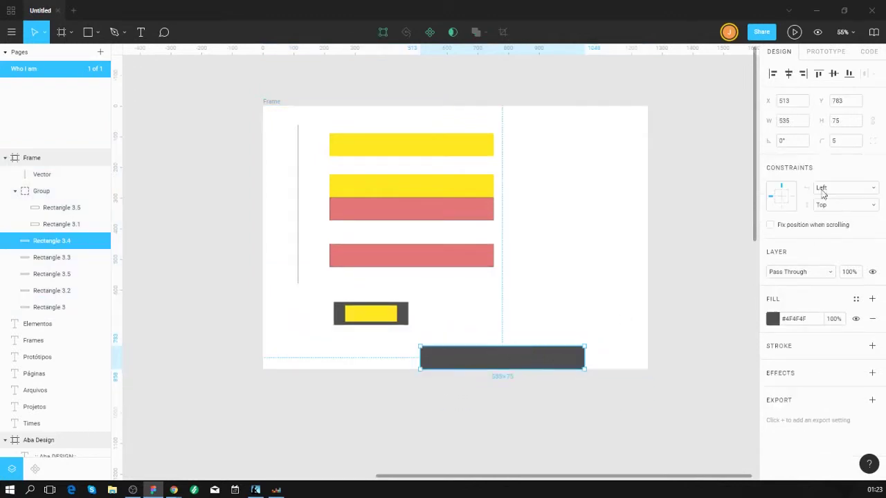
{"action": "left_click", "coordinate": [782, 210]}
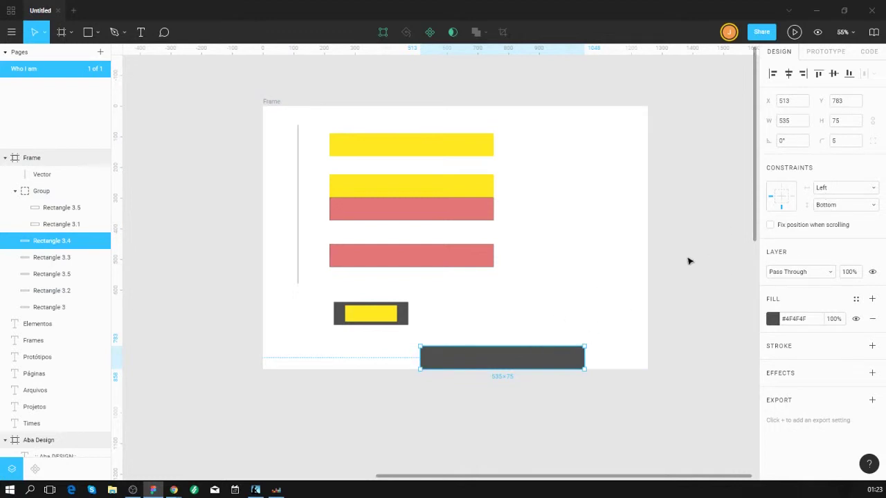
- Reduce the frame to about 1218 × 816 to test the dark grey bar's Left and Bottom constraints
{"action": "left_click", "coordinate": [272, 101]}
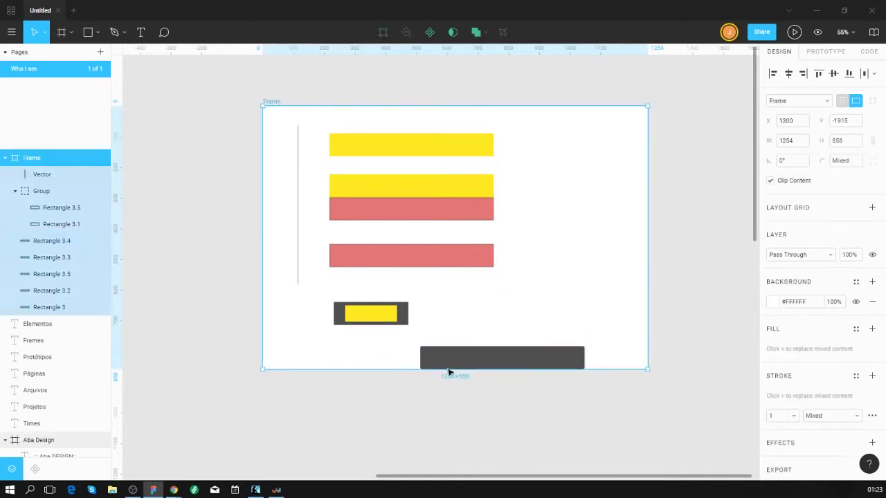
{"action": "left_click_drag", "start_coordinate": [405, 364], "coordinate": [462, 357]}
{"action": "left_click", "coordinate": [504, 349]}
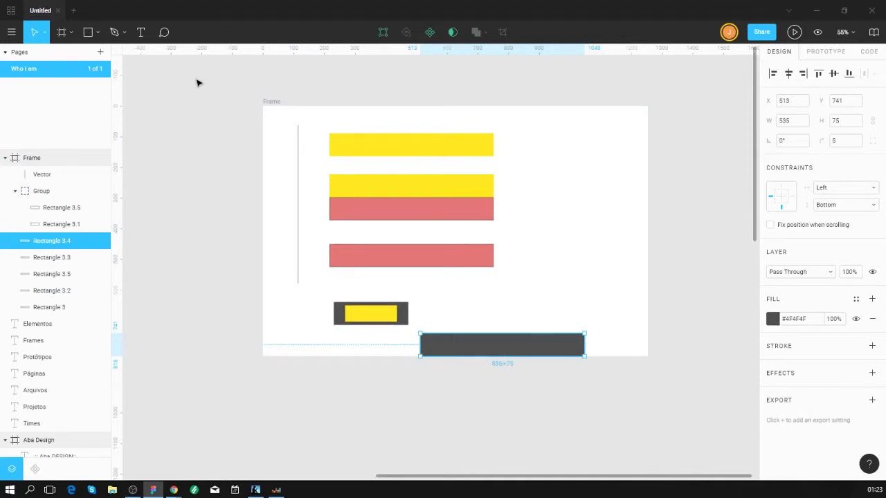
{"action": "left_click", "coordinate": [269, 103]}
{"action": "left_click_drag", "start_coordinate": [646, 244], "coordinate": [635, 284]}
{"action": "left_click", "coordinate": [509, 354]}
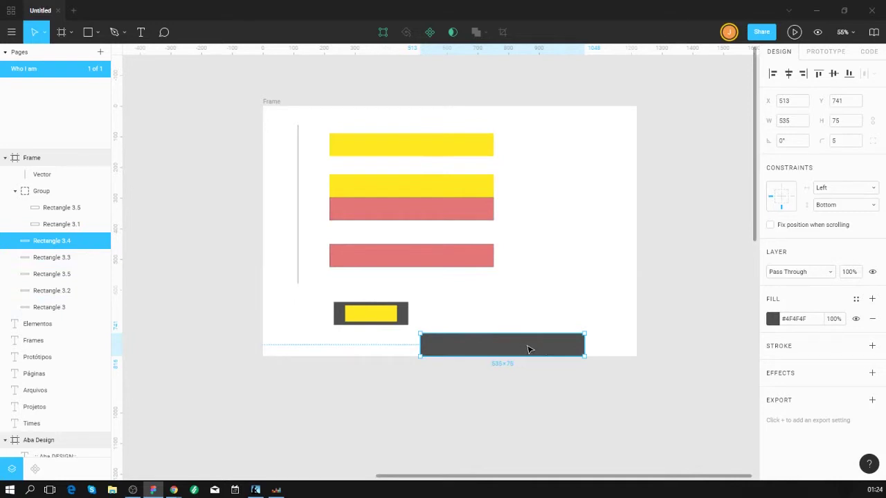
- Shrink the dark grey bar to about 77 × 75 near the frame's lower-right corner, and delete it
{"action": "left_click_drag", "start_coordinate": [526, 348], "coordinate": [587, 351]}
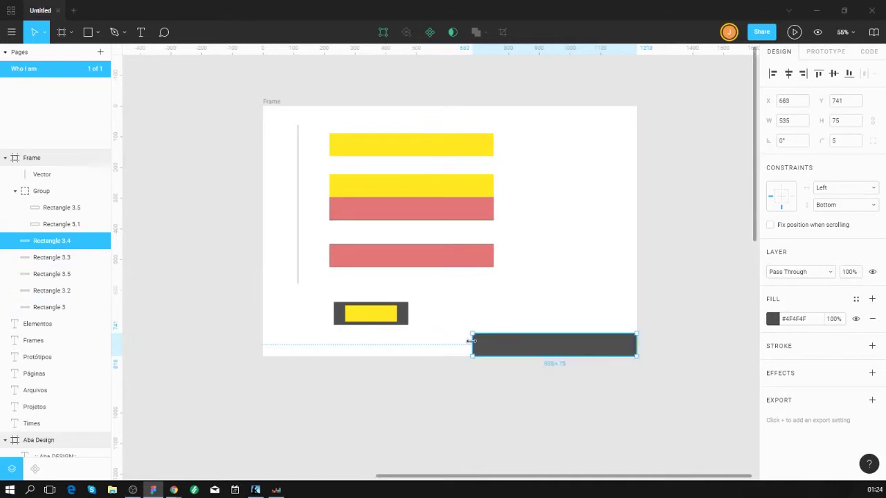
{"action": "left_click_drag", "start_coordinate": [471, 340], "coordinate": [591, 312]}
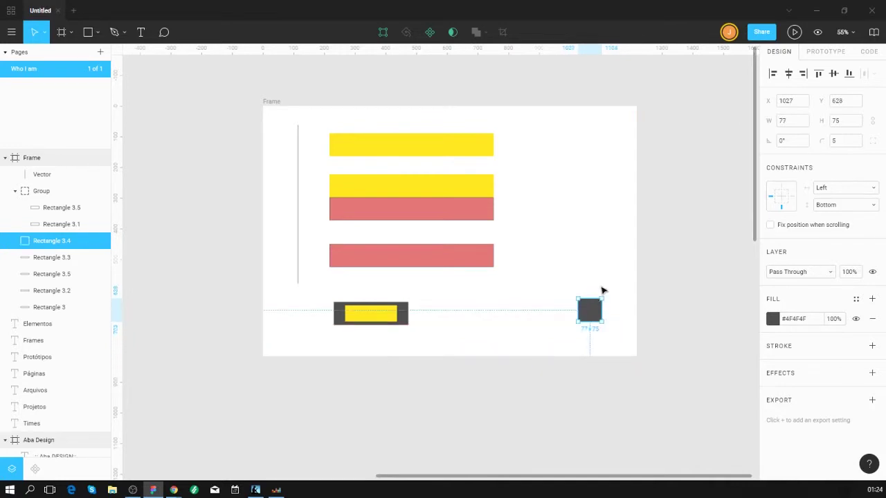
{"action": "key", "text": "Delete"}
- Draw a circle about 99 × 99 in the frame's lower-right corner, at about X 1099, Y 703
{"action": "left_click", "coordinate": [99, 34]}
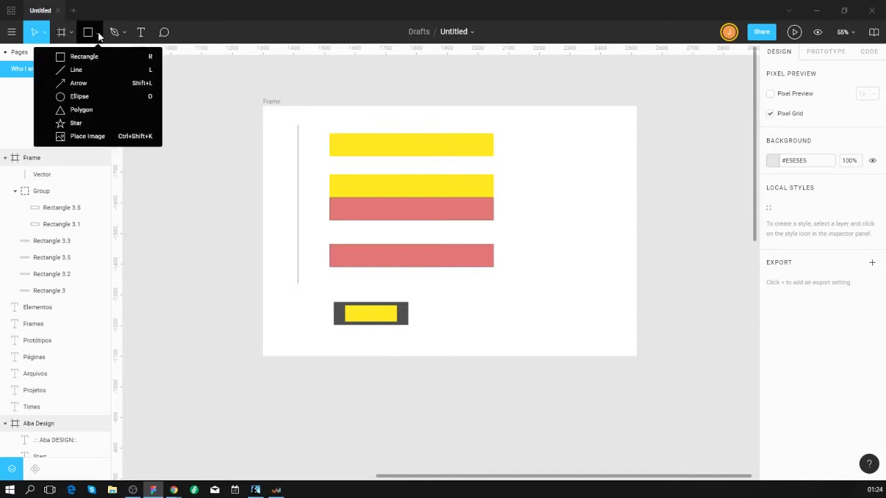
{"action": "key", "text": "Escape"}
{"action": "key", "text": "o"}
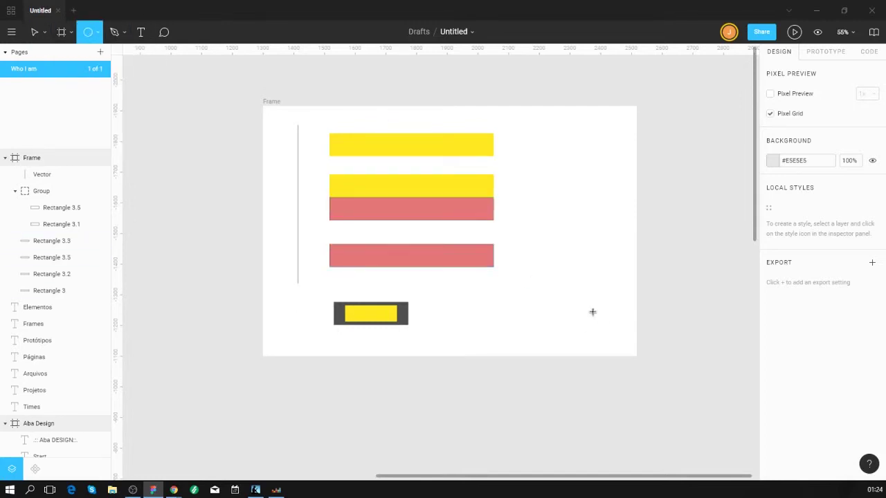
{"action": "left_click_drag", "start_coordinate": [593, 312], "coordinate": [619, 339]}
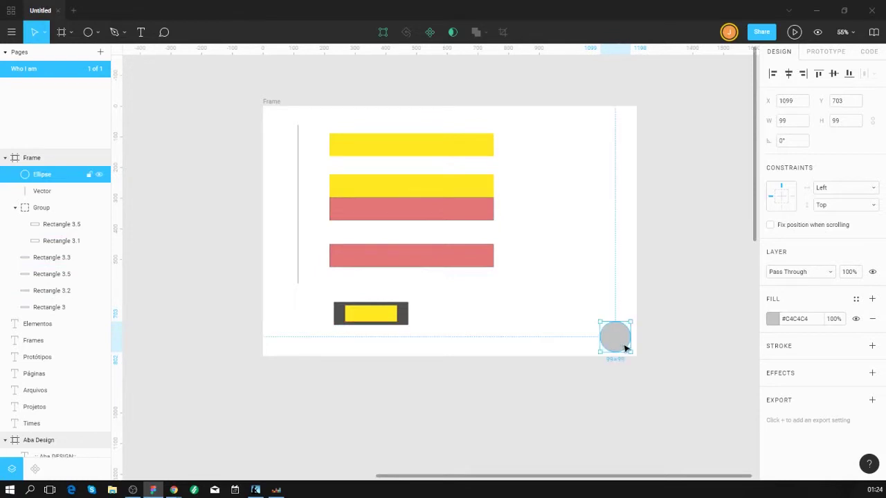
{"action": "scroll", "coordinate": [625, 348], "scroll_direction": "up", "scroll_amount": 5}
{"action": "scroll", "coordinate": [625, 348], "scroll_direction": "down", "scroll_amount": 5}
{"action": "left_click_drag", "start_coordinate": [567, 267], "coordinate": [588, 291]}
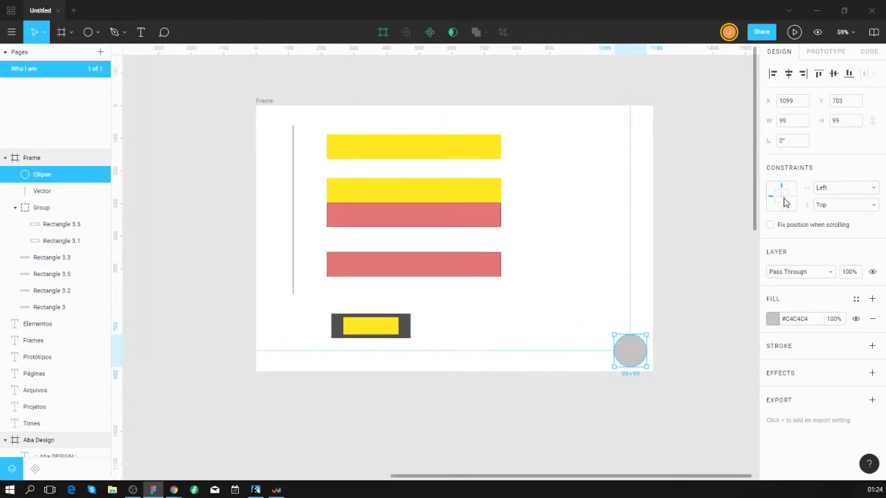
- Enlarge the frame to about 1228 × 823 and set the circle's constraints to Right and Bottom
{"action": "left_click", "coordinate": [271, 109]}
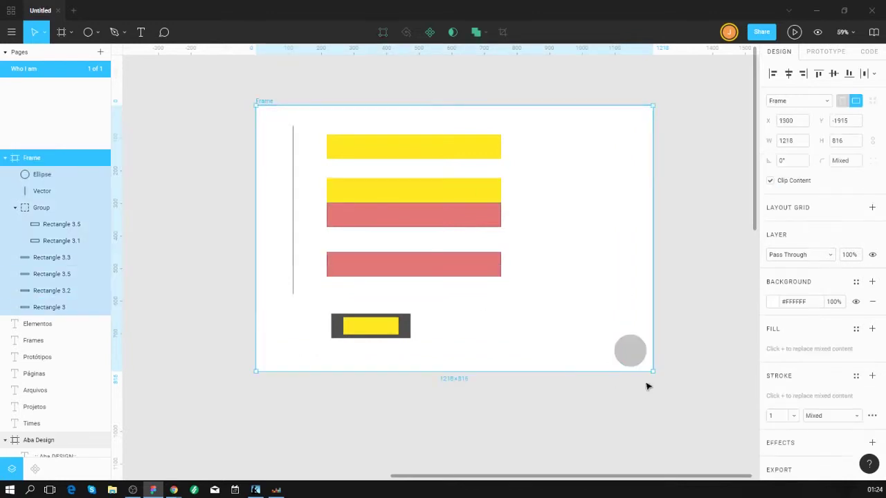
{"action": "mouse_move", "coordinate": [651, 371]}
{"action": "left_mouse_down"}
{"action": "mouse_move", "coordinate": [535, 304]}
{"action": "mouse_move", "coordinate": [656, 394]}
{"action": "mouse_move", "coordinate": [655, 374]}
{"action": "left_mouse_up"}
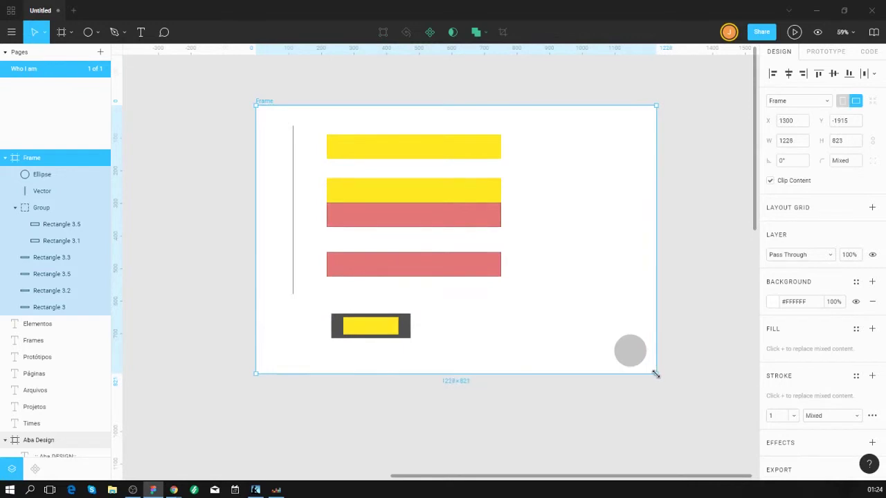
{"action": "left_click", "coordinate": [638, 360]}
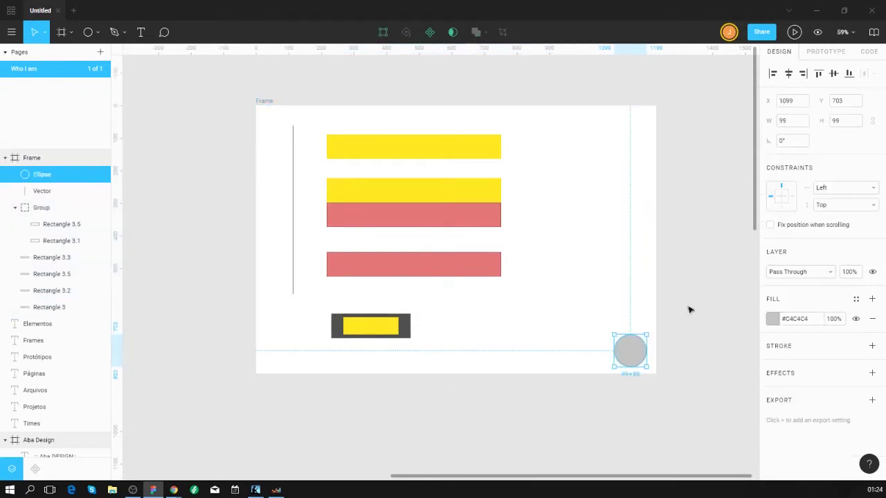
{"action": "left_click", "coordinate": [782, 207]}
{"action": "left_click", "coordinate": [793, 197]}
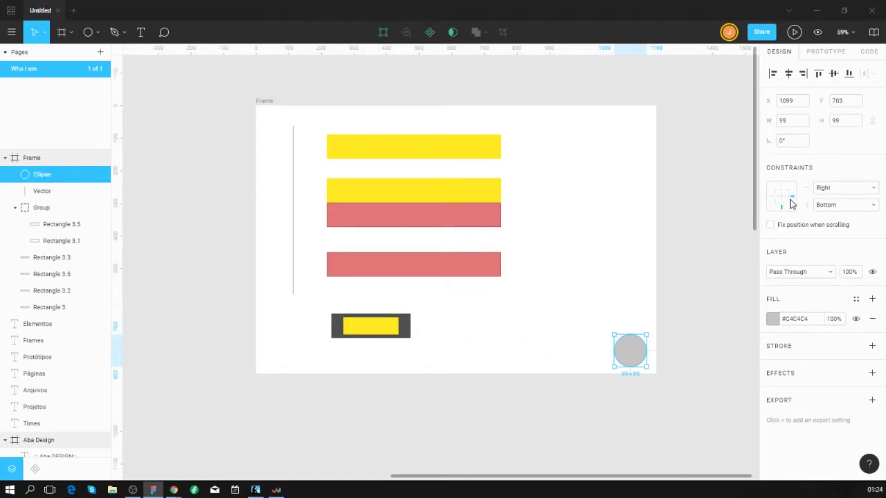
- Test the circle's constraints by resizing the frame to about 531 × 901, 1486 × 904 and finally 1357 × 906
{"action": "left_click", "coordinate": [286, 122]}
{"action": "left_click_drag", "start_coordinate": [655, 373], "coordinate": [429, 400]}
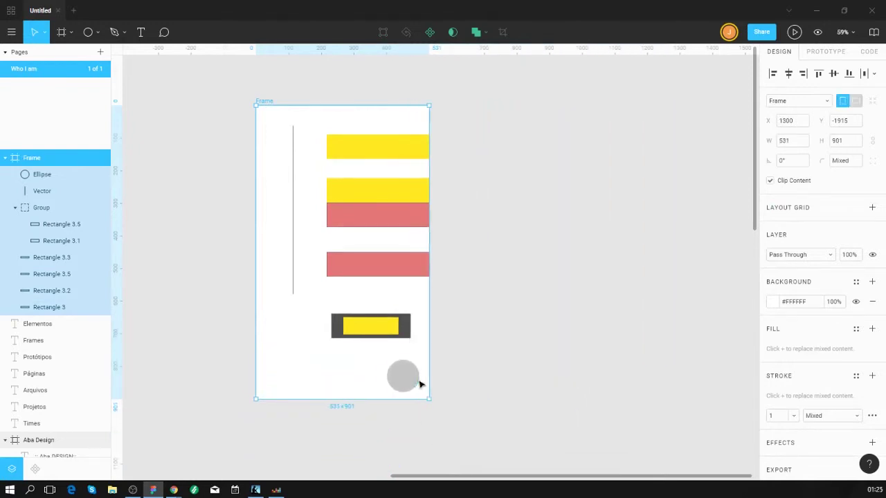
{"action": "left_click_drag", "start_coordinate": [428, 400], "coordinate": [741, 400]}
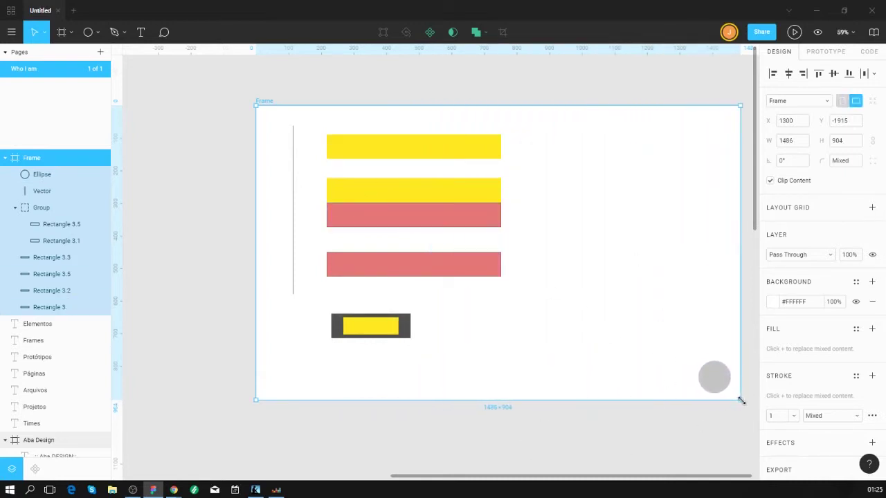
{"action": "left_click_drag", "start_coordinate": [741, 400], "coordinate": [696, 402]}
{"action": "left_click", "coordinate": [672, 375]}
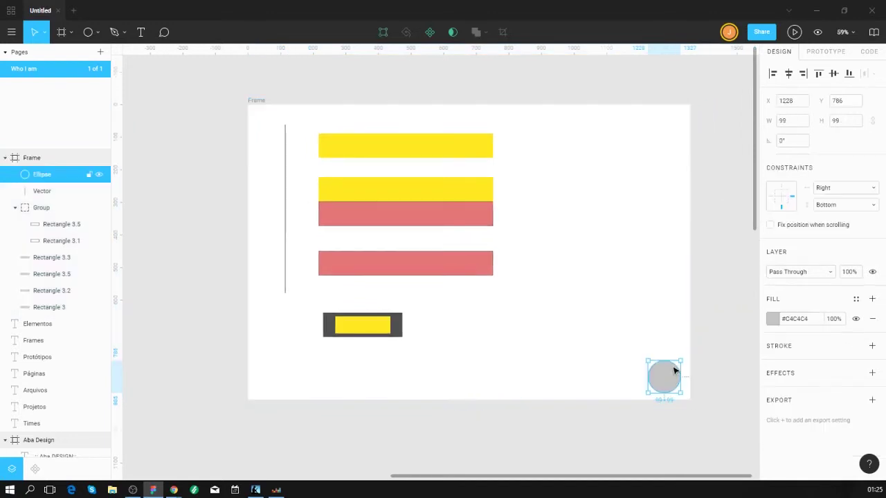
{"action": "left_click", "coordinate": [656, 327]}
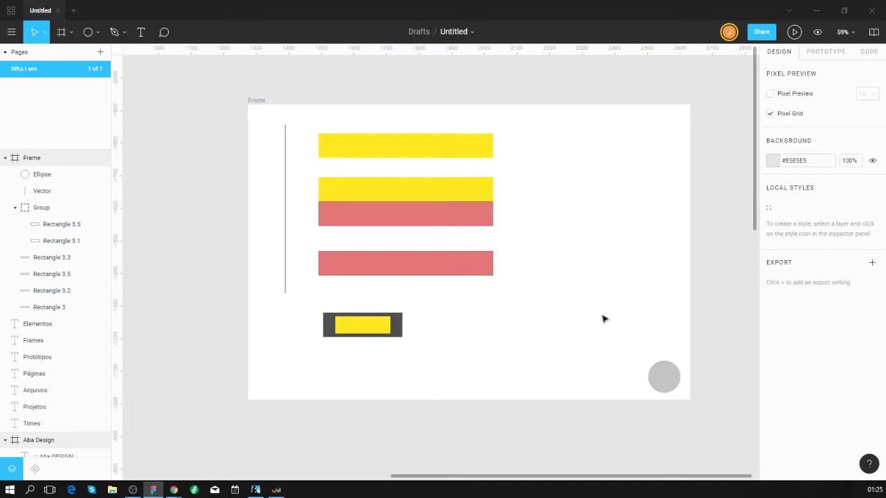
{"action": "left_click", "coordinate": [662, 377]}
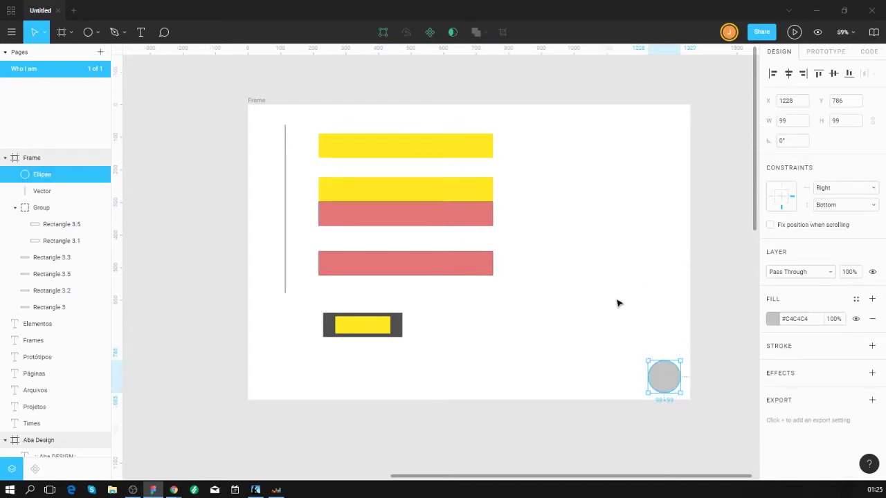
- Apply the Desktop size preset, 1440 × 1024, to the frame holding the circle
{"action": "scroll", "coordinate": [323, 145], "scroll_direction": "down", "scroll_amount": 3}
{"action": "left_click_drag", "start_coordinate": [518, 231], "coordinate": [506, 249]}
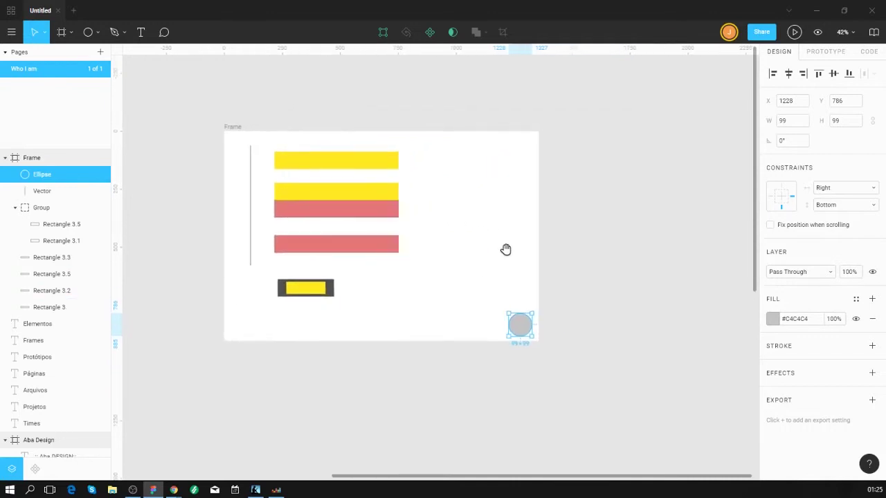
{"action": "left_click", "coordinate": [232, 128]}
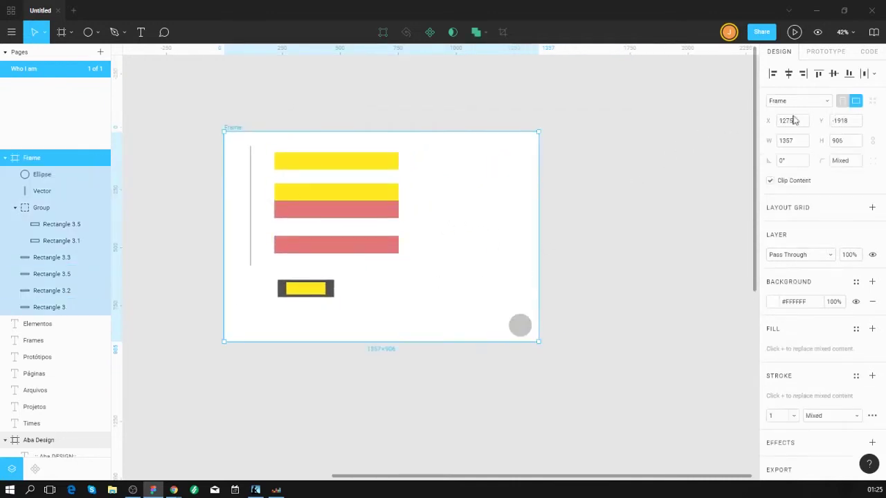
{"action": "left_click", "coordinate": [829, 100]}
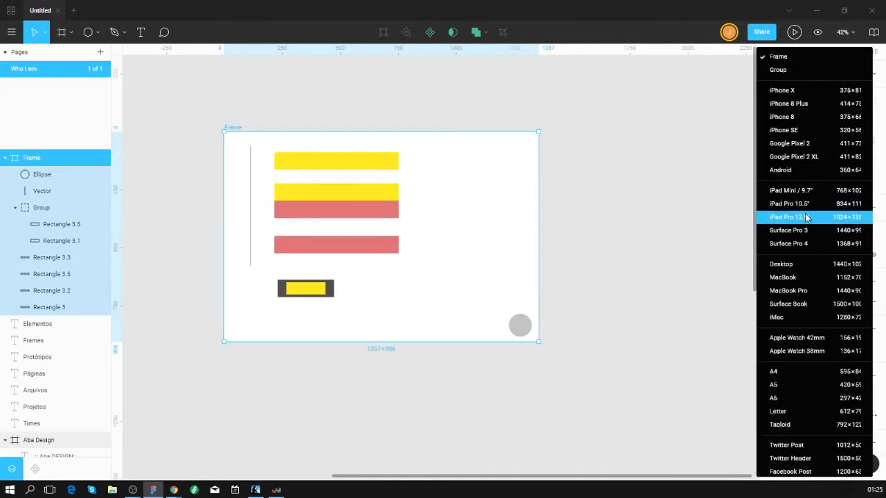
{"action": "left_click", "coordinate": [808, 271]}
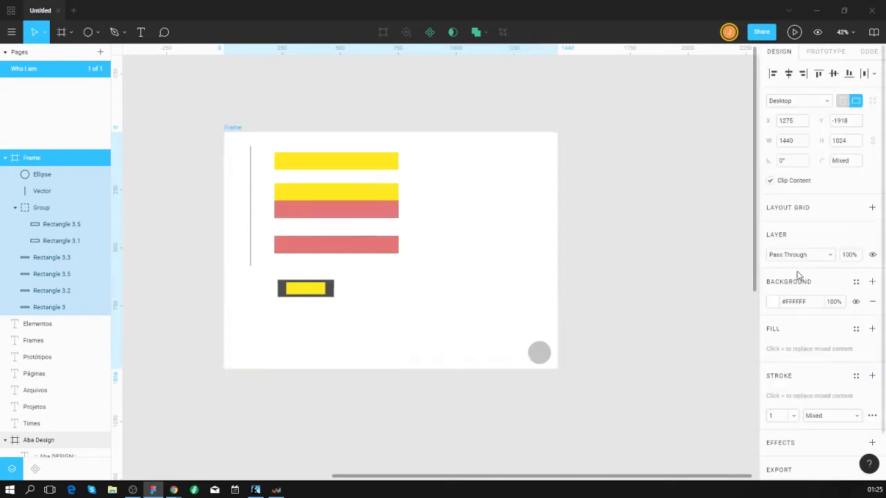
{"action": "left_click", "coordinate": [509, 315]}
- Extend the frame's height to about 1447, keeping its width at 1440
{"action": "left_click", "coordinate": [228, 128]}
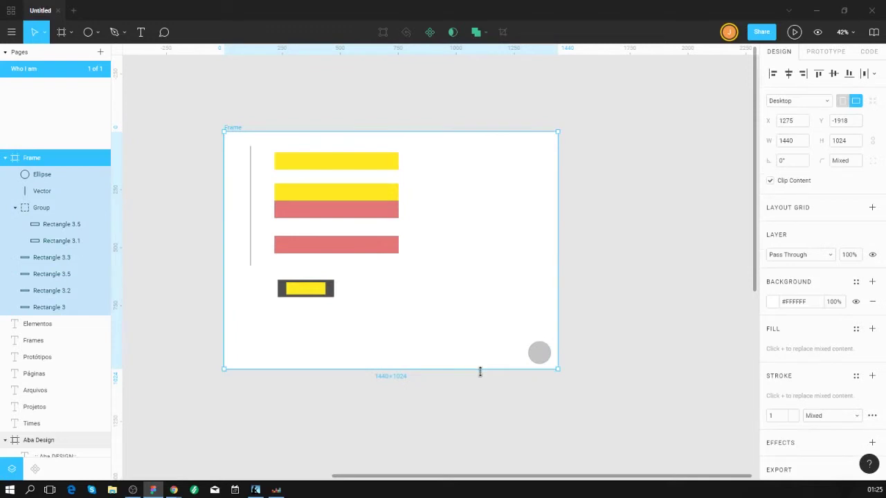
{"action": "left_click_drag", "start_coordinate": [480, 372], "coordinate": [489, 467]}
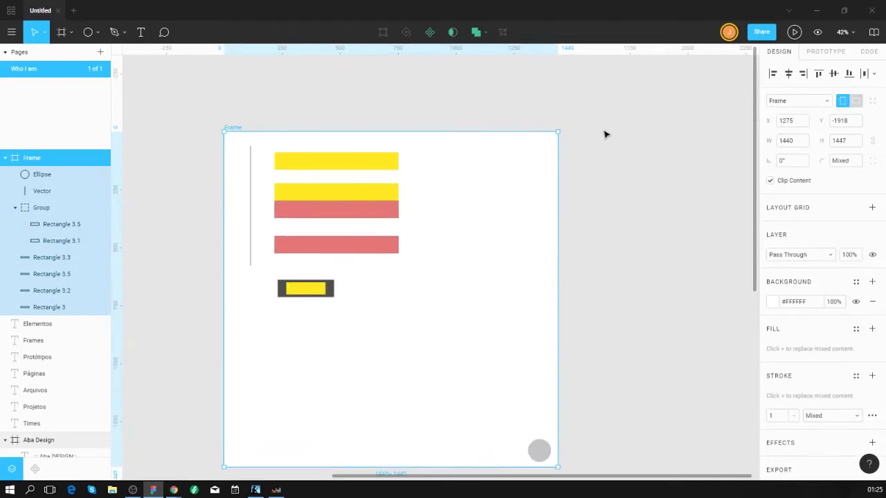
{"action": "scroll", "coordinate": [605, 135], "scroll_direction": "down", "scroll_amount": 2}
{"action": "left_click", "coordinate": [682, 93]}
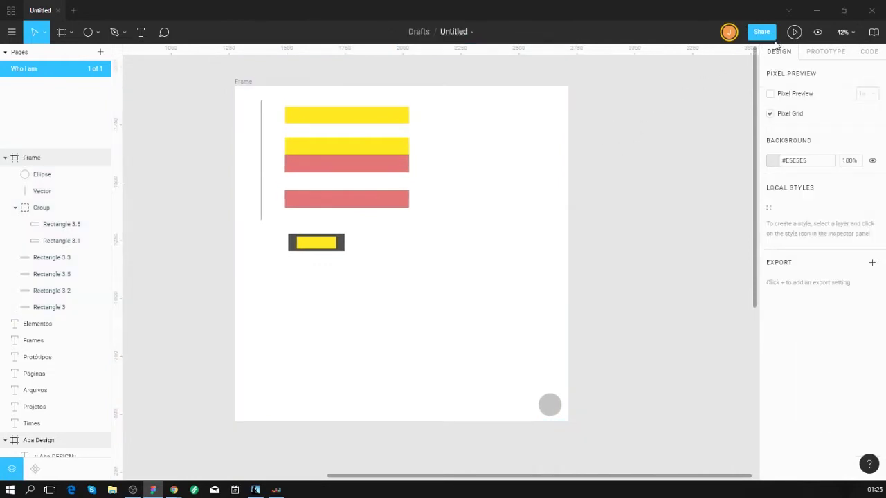
- Preview the frame in presentation mode, examine the circle while scrolling, and return to the design file
{"action": "left_click", "coordinate": [794, 32]}
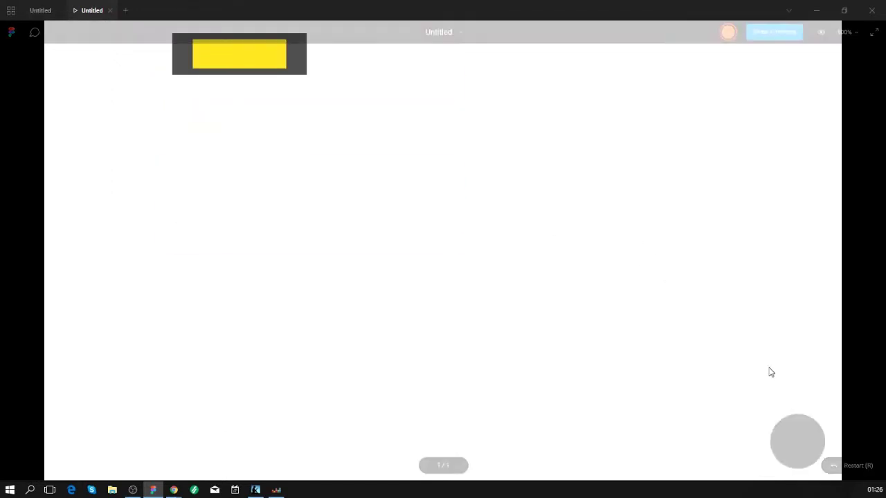
{"action": "left_click", "coordinate": [43, 10]}
- Select the grey circle in the frame and show its design properties
{"action": "left_click", "coordinate": [581, 463]}
{"action": "scroll", "coordinate": [655, 397], "scroll_direction": "down", "scroll_amount": 1}
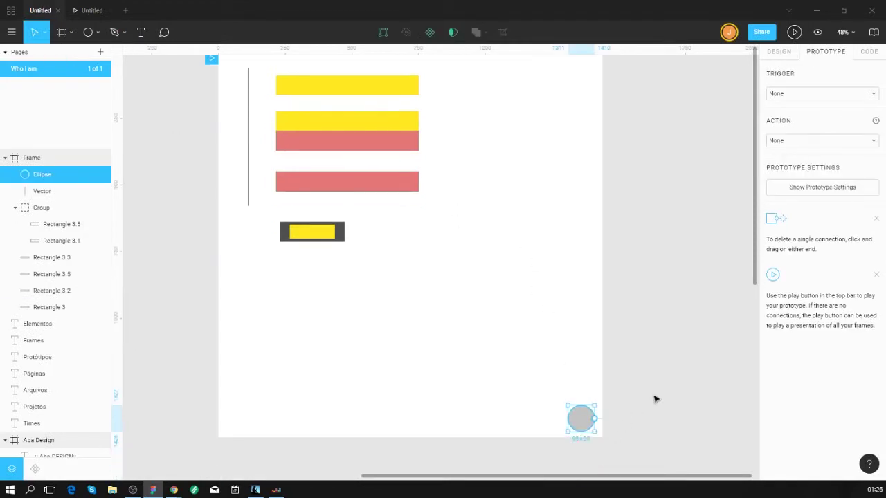
{"action": "left_click", "coordinate": [777, 53]}
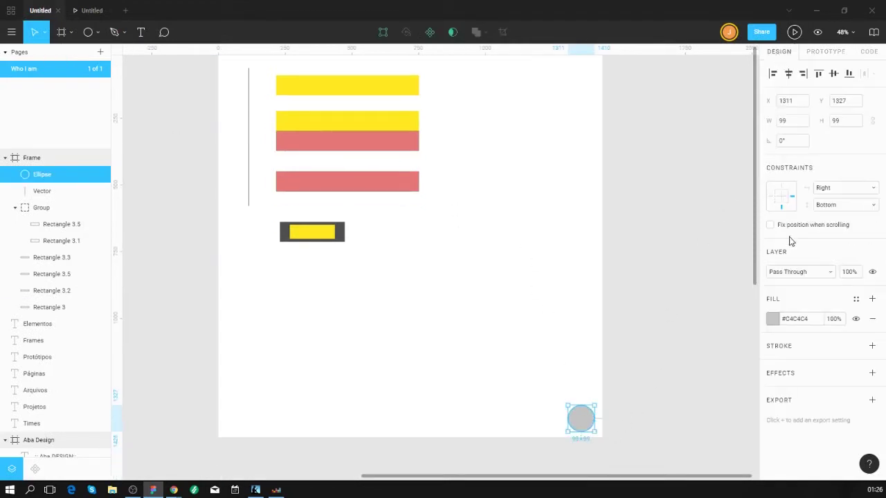
- Examine how the unfixed circle behaves while scrolling the presentation preview, and return to the design file
{"action": "left_click", "coordinate": [72, 11]}
{"action": "scroll", "coordinate": [623, 244], "scroll_direction": "down", "scroll_amount": 5}
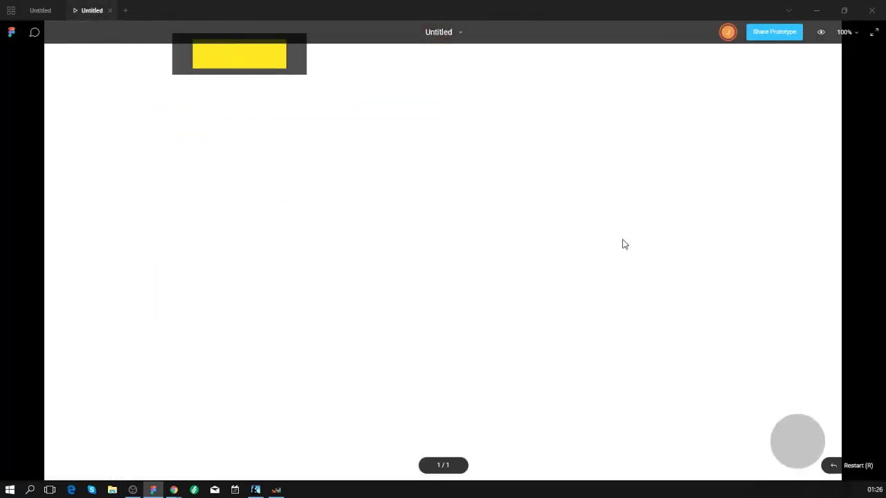
{"action": "scroll", "coordinate": [623, 244], "scroll_direction": "up", "scroll_amount": 5}
{"action": "scroll", "coordinate": [635, 278], "scroll_direction": "down", "scroll_amount": 5}
{"action": "scroll", "coordinate": [636, 278], "scroll_direction": "up", "scroll_amount": 5}
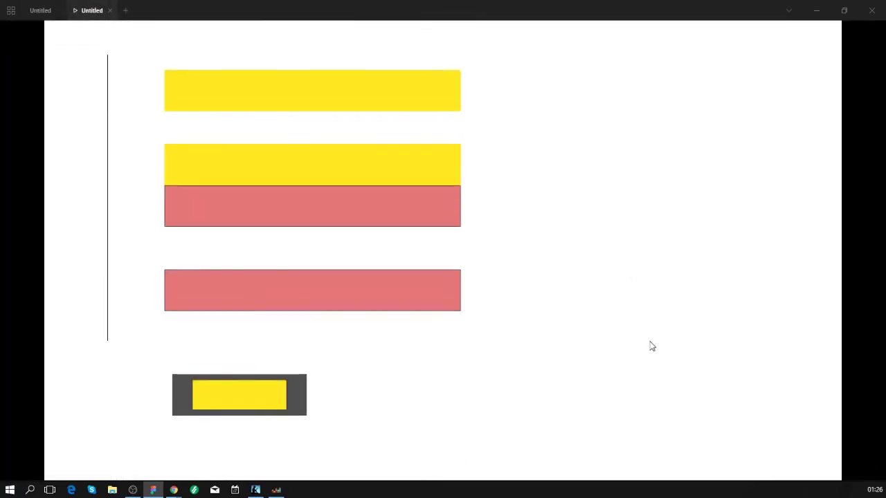
{"action": "scroll", "coordinate": [650, 346], "scroll_direction": "down", "scroll_amount": 5}
{"action": "scroll", "coordinate": [650, 346], "scroll_direction": "up", "scroll_amount": 5}
{"action": "left_click", "coordinate": [31, 11]}
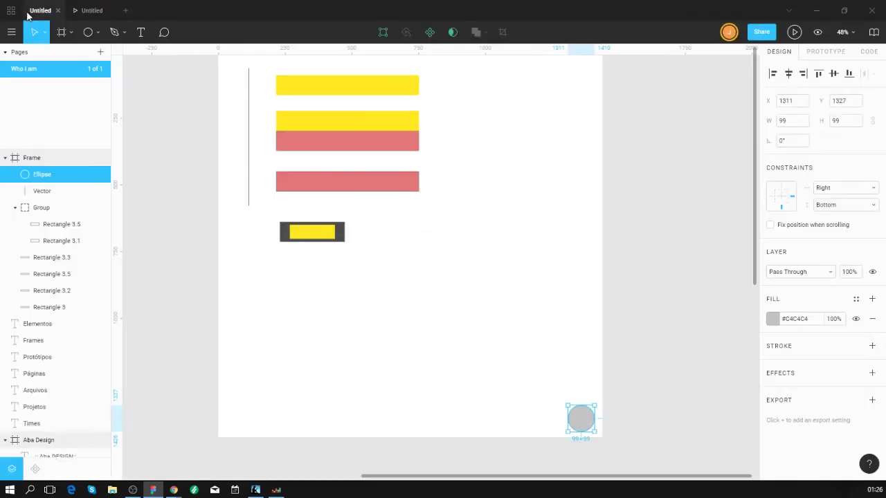
- Fix the circle's position when scrolling and check its behaviour by scrolling the presentation preview
{"action": "left_click", "coordinate": [771, 225]}
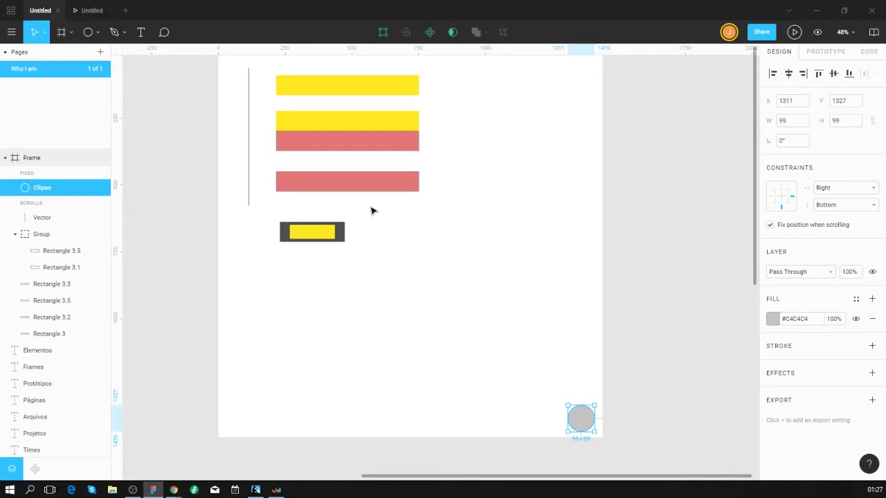
{"action": "left_click", "coordinate": [87, 11]}
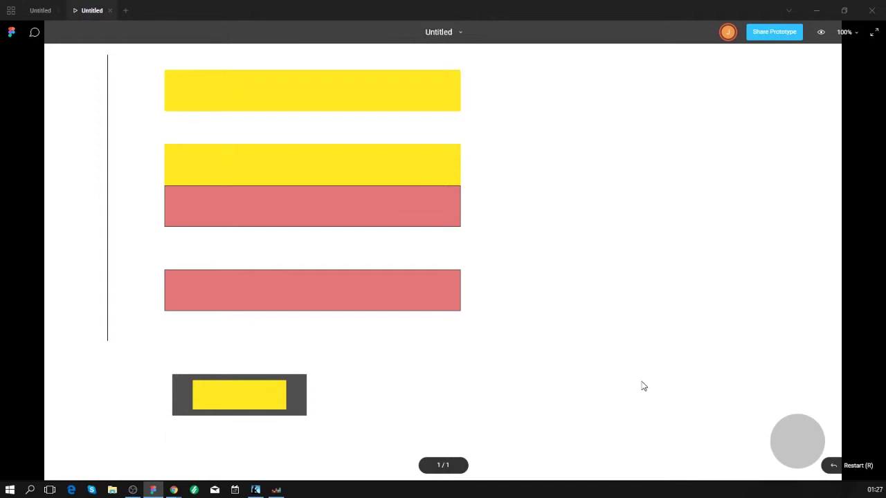
{"action": "scroll", "coordinate": [644, 387], "scroll_direction": "down", "scroll_amount": 3}
{"action": "scroll", "coordinate": [644, 386], "scroll_direction": "up", "scroll_amount": 3}
{"action": "scroll", "coordinate": [644, 386], "scroll_direction": "down", "scroll_amount": 1}
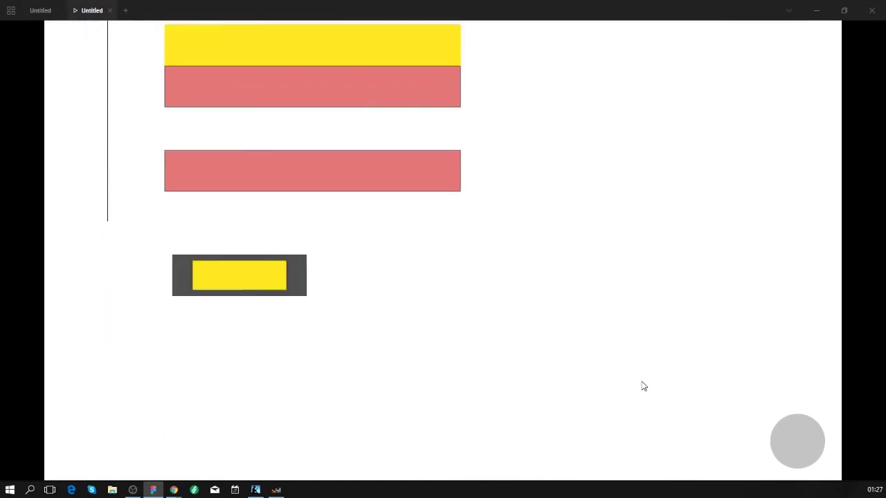
{"action": "scroll", "coordinate": [643, 386], "scroll_direction": "down", "scroll_amount": 2}
{"action": "scroll", "coordinate": [644, 386], "scroll_direction": "up", "scroll_amount": 3}
{"action": "scroll", "coordinate": [644, 386], "scroll_direction": "down", "scroll_amount": 5}
{"action": "scroll", "coordinate": [644, 386], "scroll_direction": "up", "scroll_amount": 5}
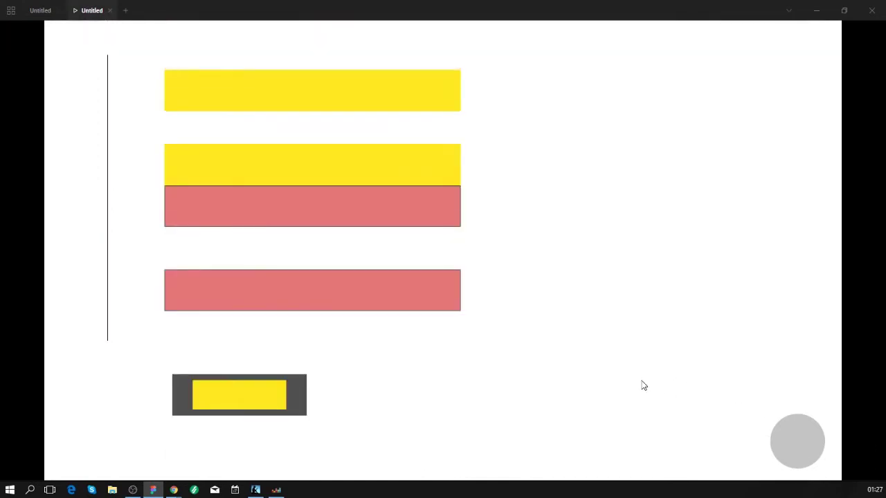
{"action": "scroll", "coordinate": [644, 386], "scroll_direction": "down", "scroll_amount": 5}
{"action": "scroll", "coordinate": [643, 385], "scroll_direction": "up", "scroll_amount": 5}
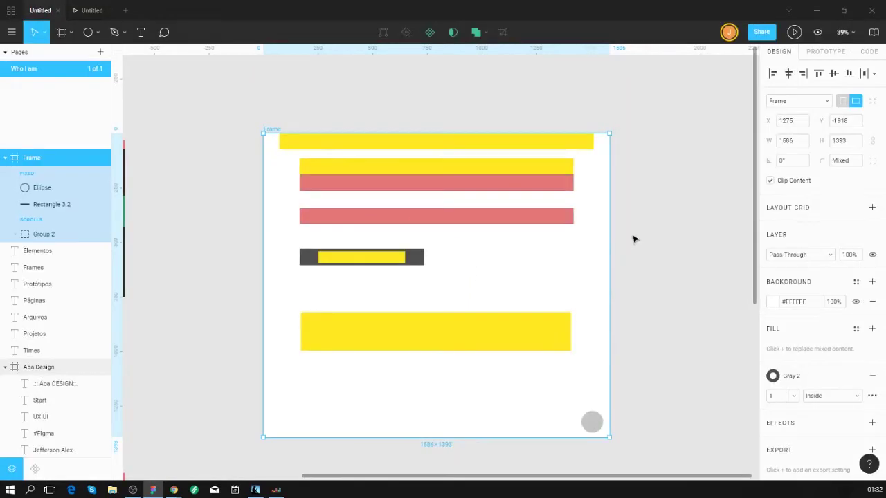
- Ungroup the group of bars inside the frame and clear the selection
{"action": "left_click", "coordinate": [632, 239]}
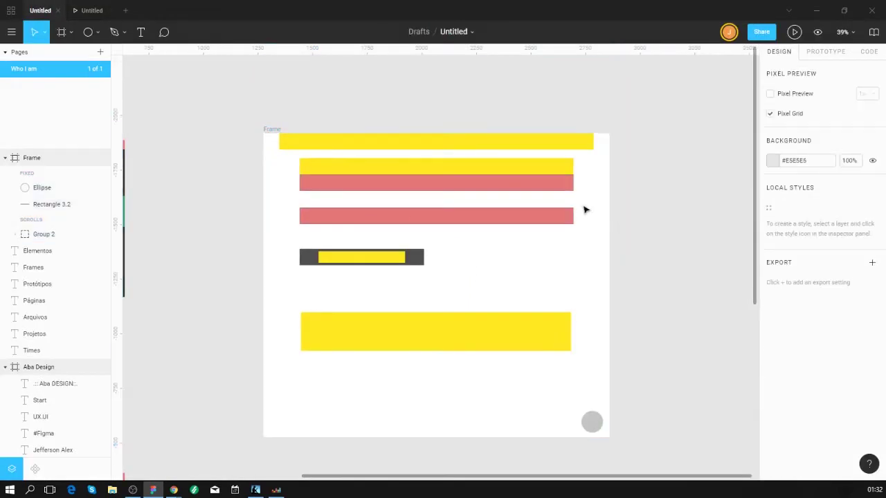
{"action": "left_click", "coordinate": [524, 183]}
{"action": "key", "text": "ctrl+shift+g"}
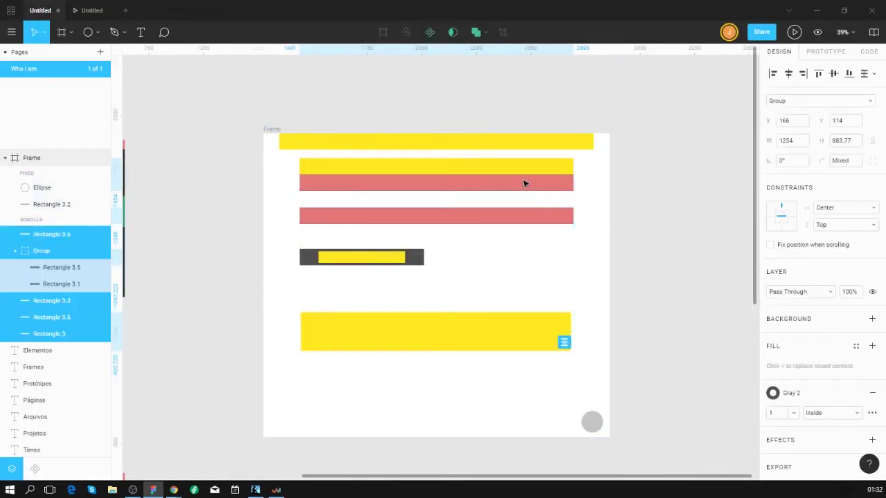
{"action": "left_click", "coordinate": [599, 239]}
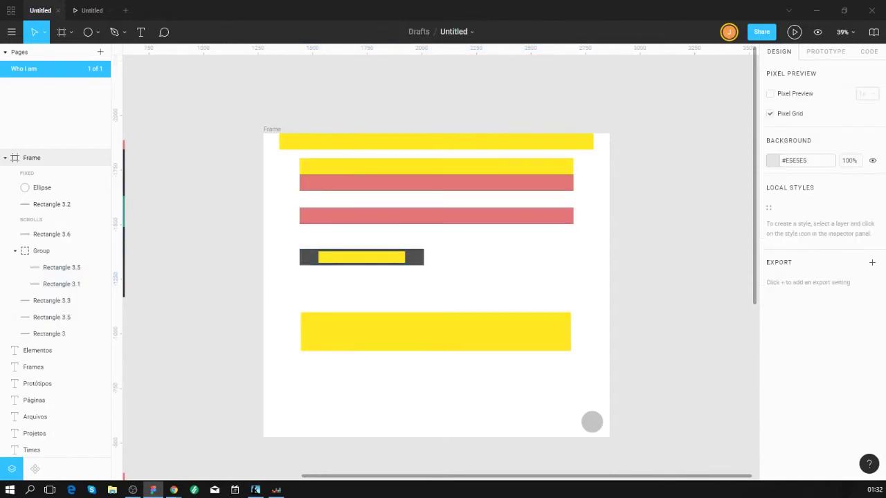
- Move the second yellow bar over the red bar to about X 259, Y 171, and set its blend mode to Multiply
{"action": "left_click", "coordinate": [521, 172]}
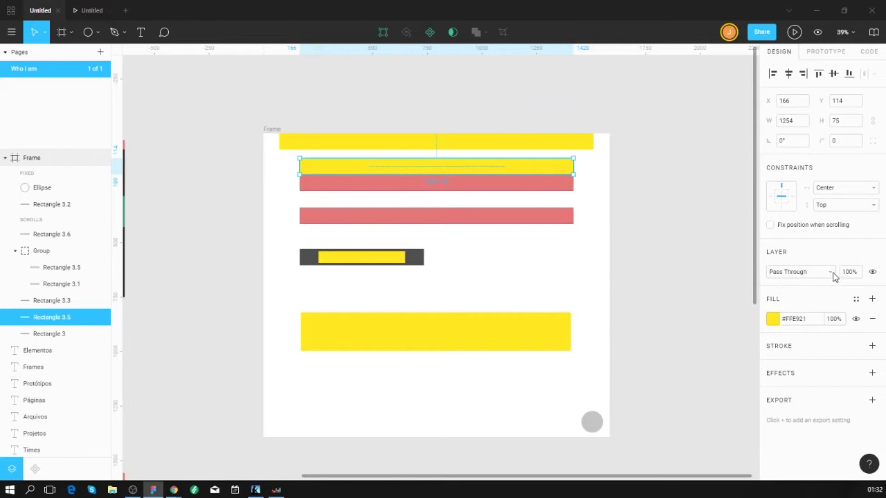
{"action": "left_click", "coordinate": [831, 272]}
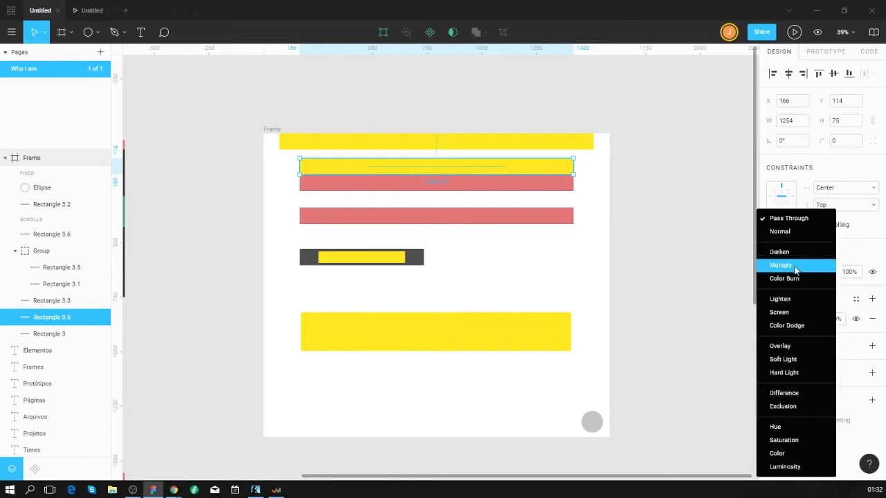
{"action": "left_click", "coordinate": [841, 257]}
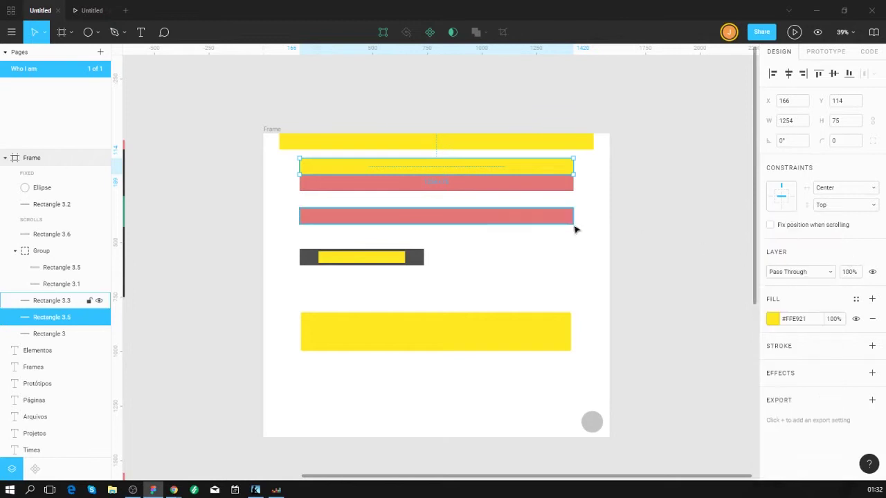
{"action": "left_click_drag", "start_coordinate": [510, 171], "coordinate": [535, 182]}
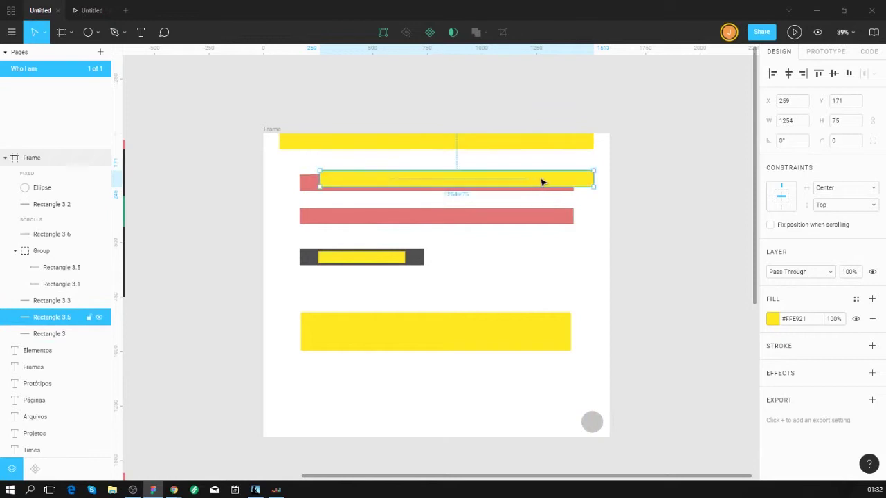
{"action": "left_click", "coordinate": [830, 272]}
{"action": "left_click", "coordinate": [792, 267]}
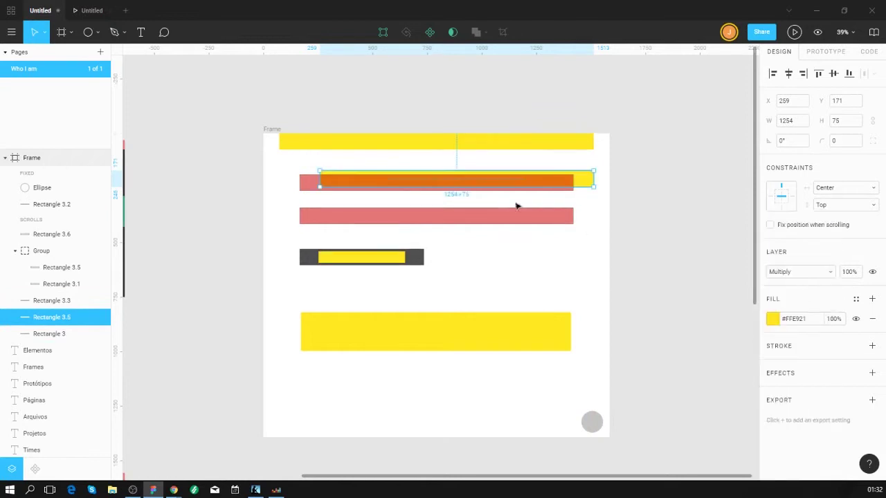
- Inspect the overlap of the yellow and red bars and set the yellow bar's layer opacity to 50%
{"action": "scroll", "coordinate": [449, 219], "scroll_direction": "up", "scroll_amount": 3}
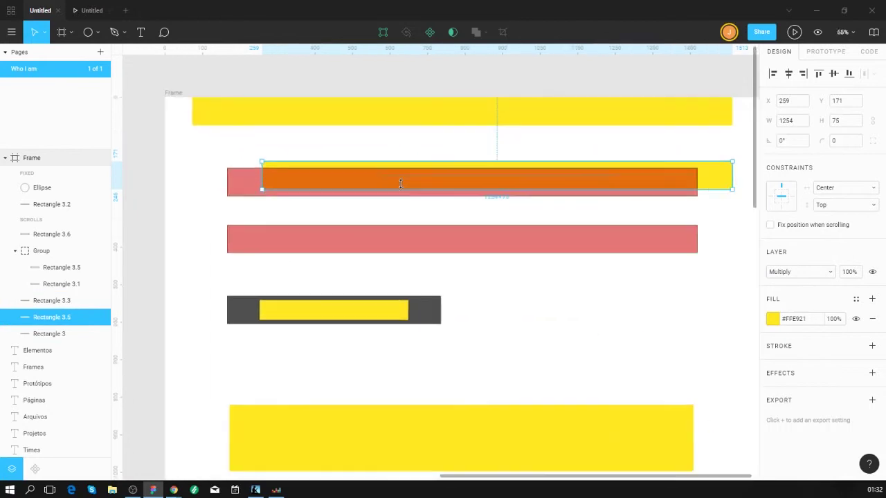
{"action": "left_click", "coordinate": [452, 214]}
{"action": "left_click", "coordinate": [718, 174]}
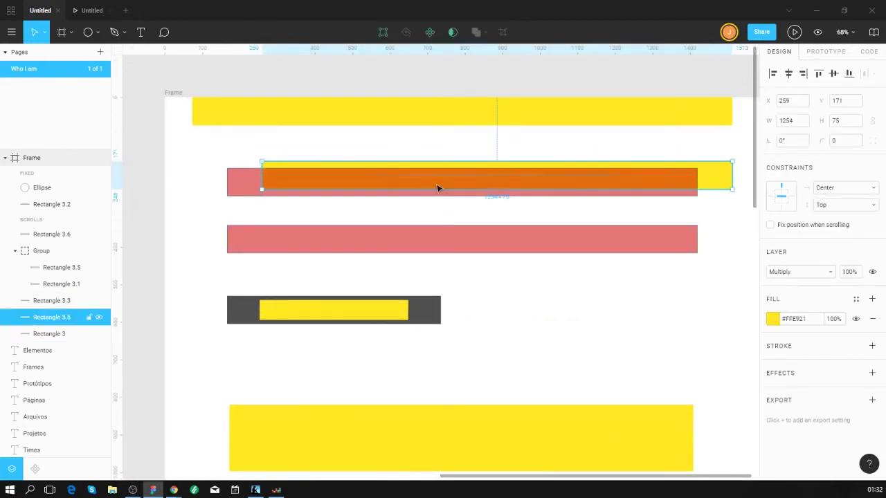
{"action": "left_click", "coordinate": [827, 274]}
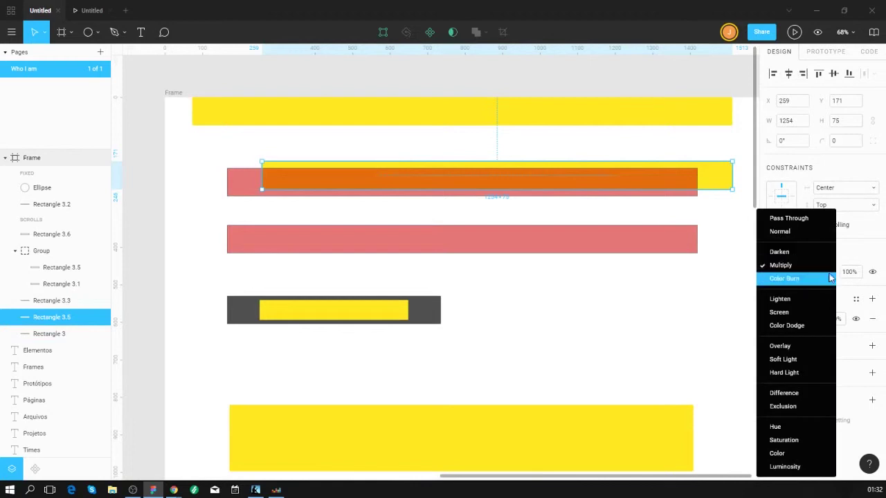
{"action": "left_click", "coordinate": [860, 272]}
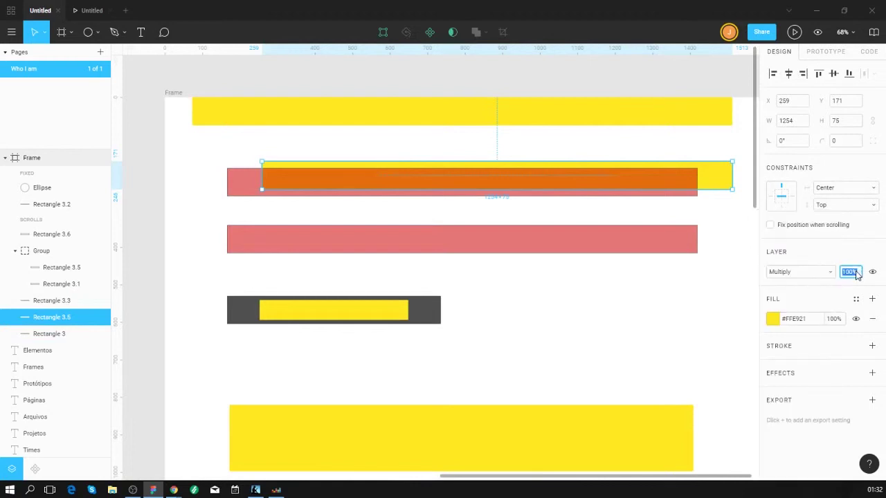
{"action": "type", "text": "50"}
{"action": "key", "text": "Return"}
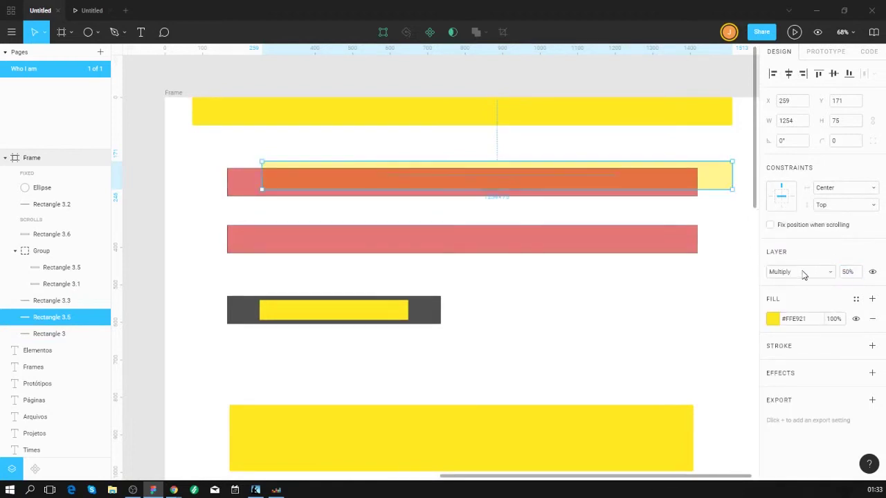
- Return the yellow bar's blend mode to Pass Through and set its opacity to 0%, followed by 100%
{"action": "left_click", "coordinate": [803, 273]}
{"action": "left_click", "coordinate": [814, 220]}
{"action": "left_click", "coordinate": [860, 273]}
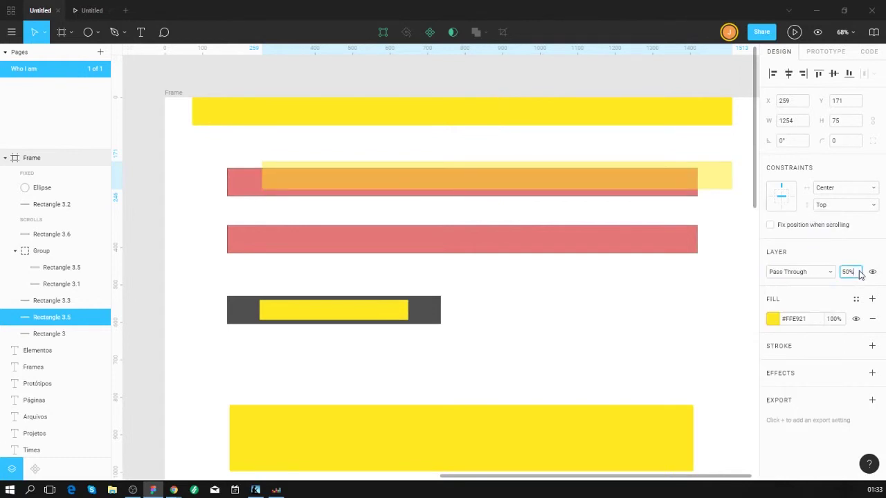
{"action": "key", "text": "Return"}
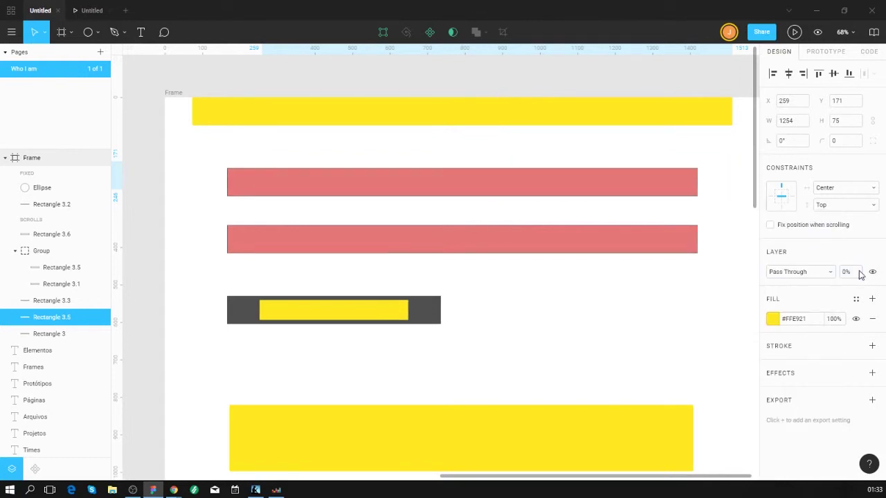
{"action": "type", "text": "100"}
{"action": "key", "text": "Return"}
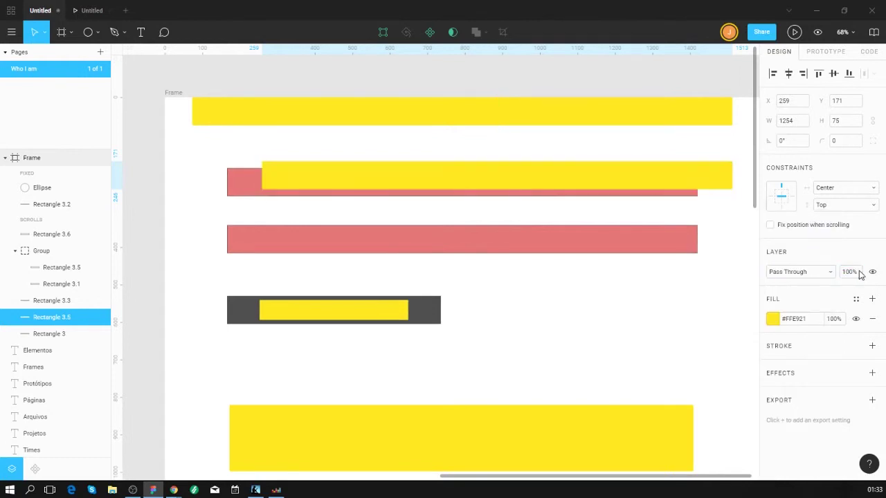
- Replace the second yellow bar's fill with a #C4C4C4 fill and add a Linear gradient fill above it
{"action": "scroll", "coordinate": [514, 127], "scroll_direction": "down", "scroll_amount": 2}
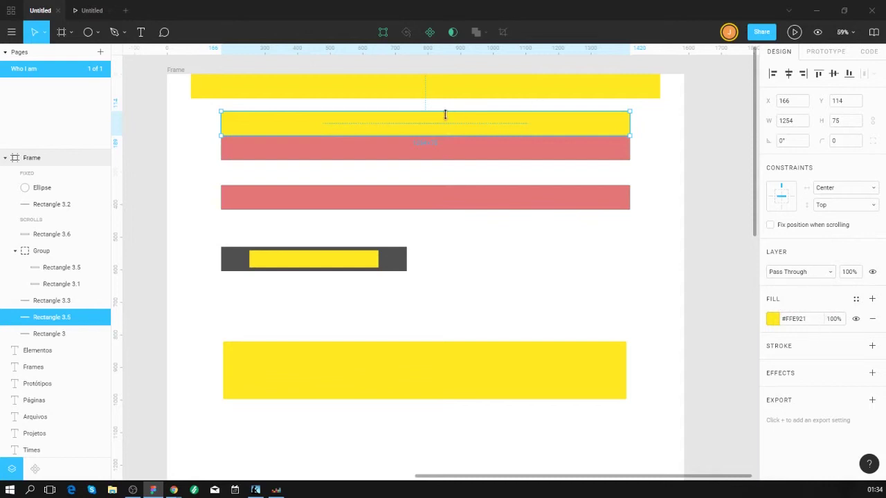
{"action": "left_click", "coordinate": [872, 320]}
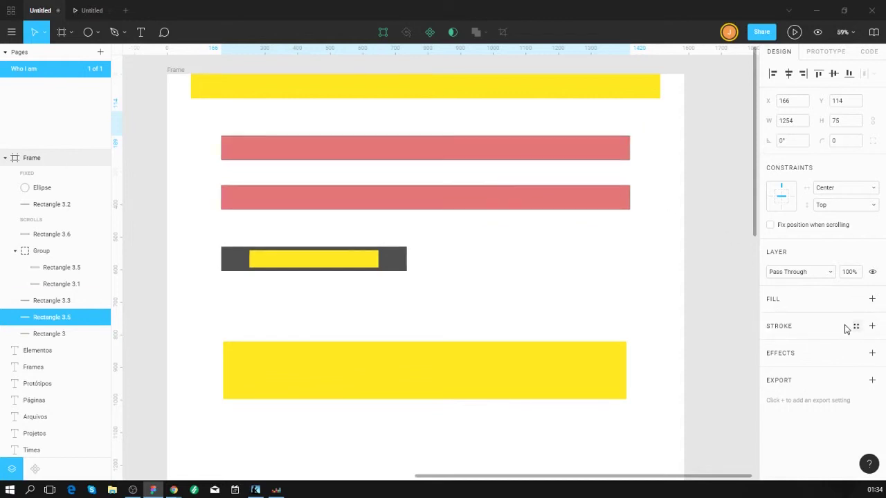
{"action": "left_click", "coordinate": [873, 300]}
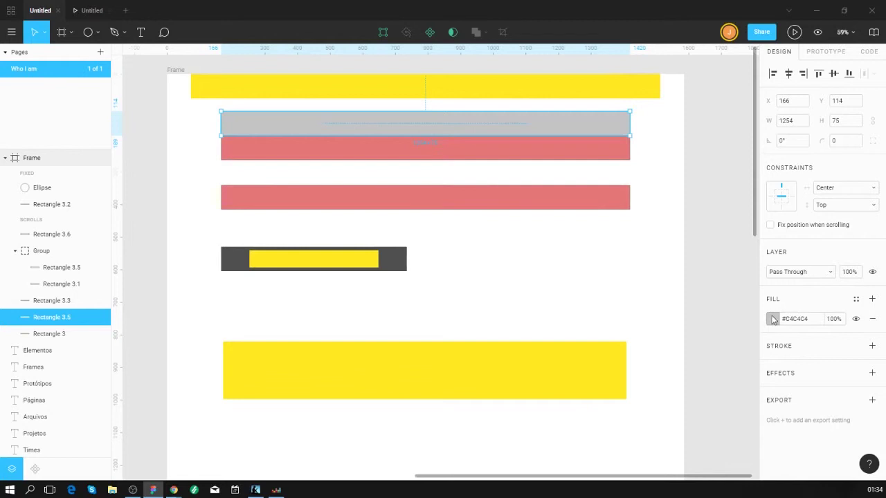
{"action": "left_click", "coordinate": [872, 299]}
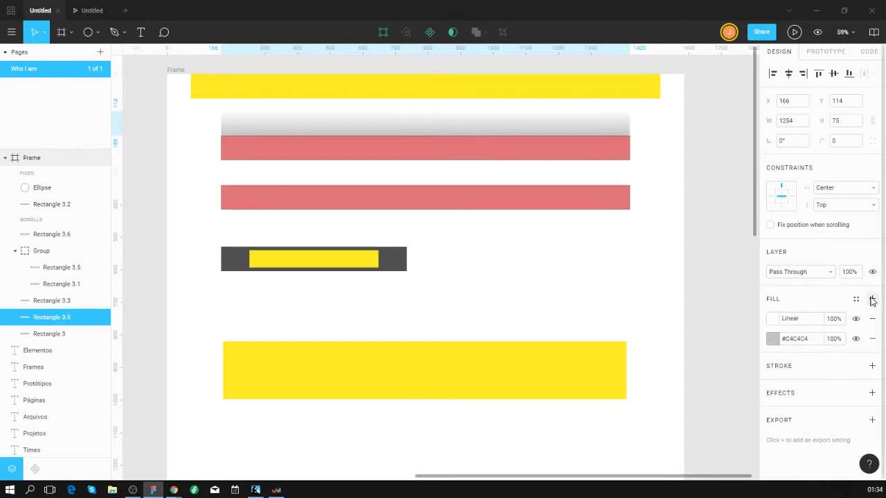
- Edit the bar's linear gradient by adjusting its stops and recolouring the transparent end stop to dark red #B81919
{"action": "left_click", "coordinate": [774, 320]}
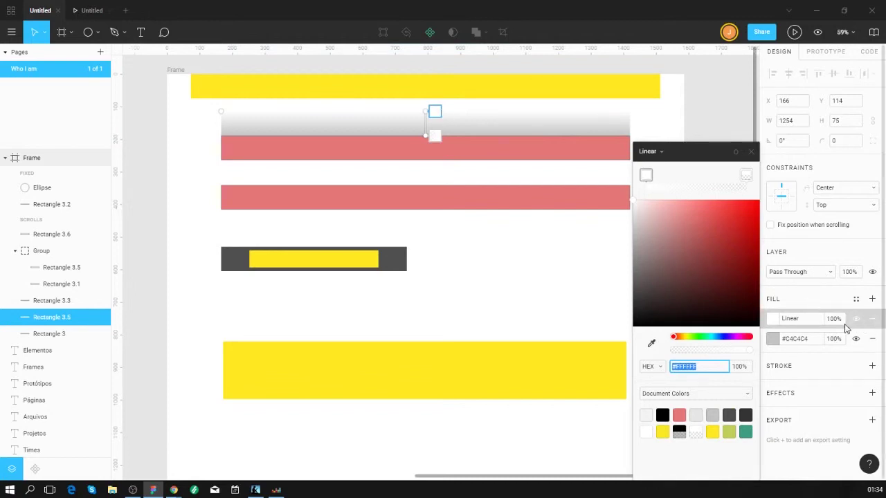
{"action": "mouse_move", "coordinate": [645, 174]}
{"action": "left_mouse_down"}
{"action": "mouse_move", "coordinate": [696, 175]}
{"action": "mouse_move", "coordinate": [636, 178]}
{"action": "left_mouse_up"}
{"action": "left_click", "coordinate": [743, 176]}
{"action": "left_click_drag", "start_coordinate": [720, 176], "coordinate": [740, 175]}
{"action": "left_click_drag", "start_coordinate": [743, 210], "coordinate": [743, 239]}
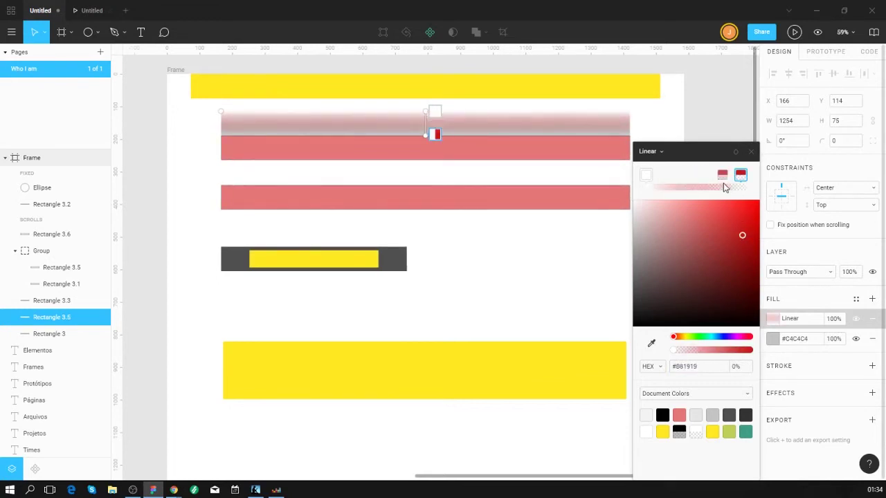
- Add a middle stop to the linear gradient, colour it greyish green #6E7F69, and shift it toward the start
{"action": "left_click", "coordinate": [704, 187]}
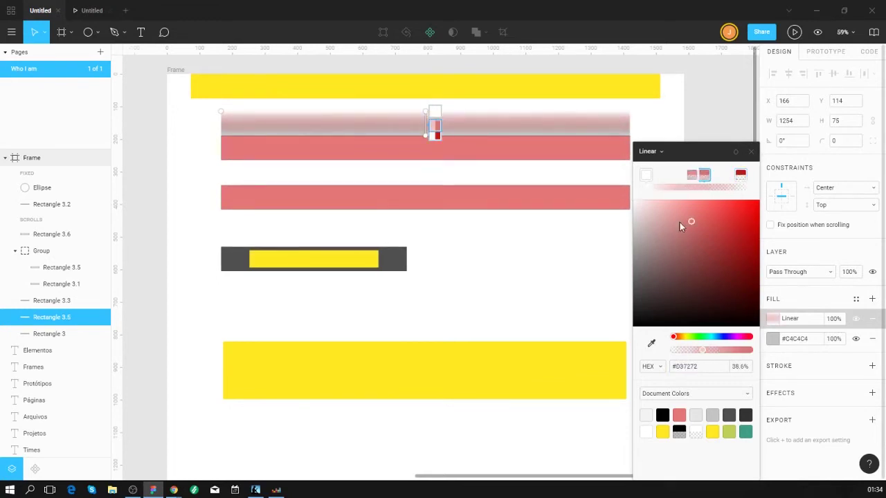
{"action": "left_click_drag", "start_coordinate": [680, 222], "coordinate": [654, 264]}
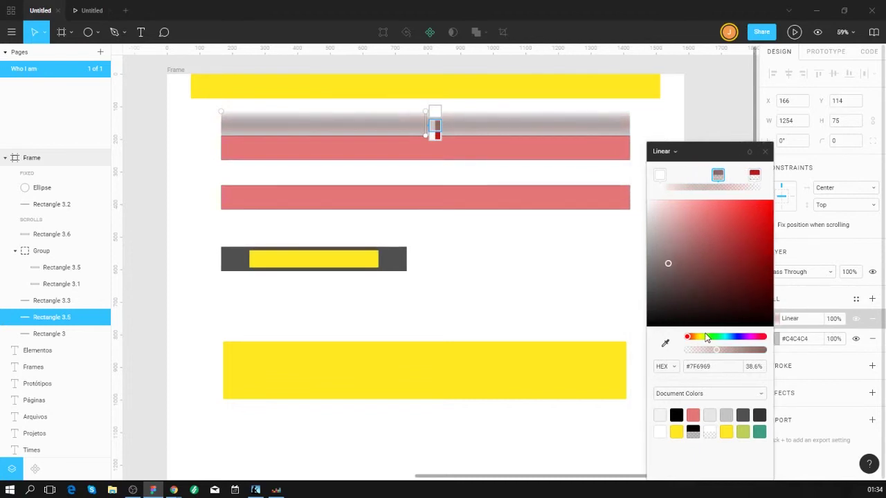
{"action": "left_click_drag", "start_coordinate": [692, 337], "coordinate": [710, 337]}
{"action": "left_click_drag", "start_coordinate": [720, 175], "coordinate": [704, 177]}
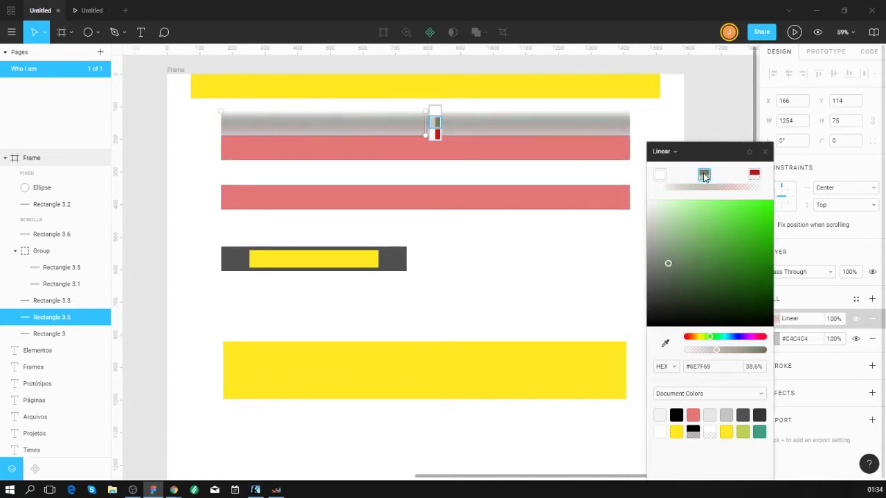
- Recolour the linear gradient's middle stop to bright green #44BC26 and hide the bar's Linear fill
{"action": "left_click_drag", "start_coordinate": [727, 258], "coordinate": [748, 235]}
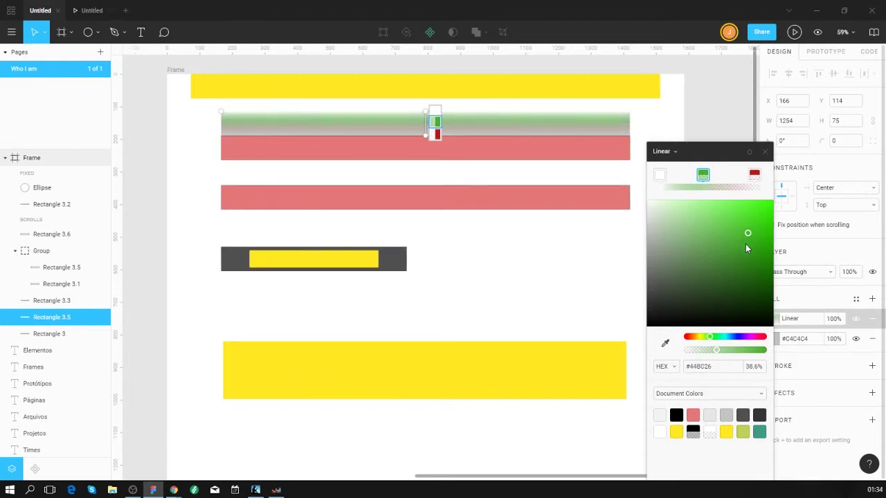
{"action": "left_click", "coordinate": [826, 303]}
{"action": "left_click", "coordinate": [856, 319]}
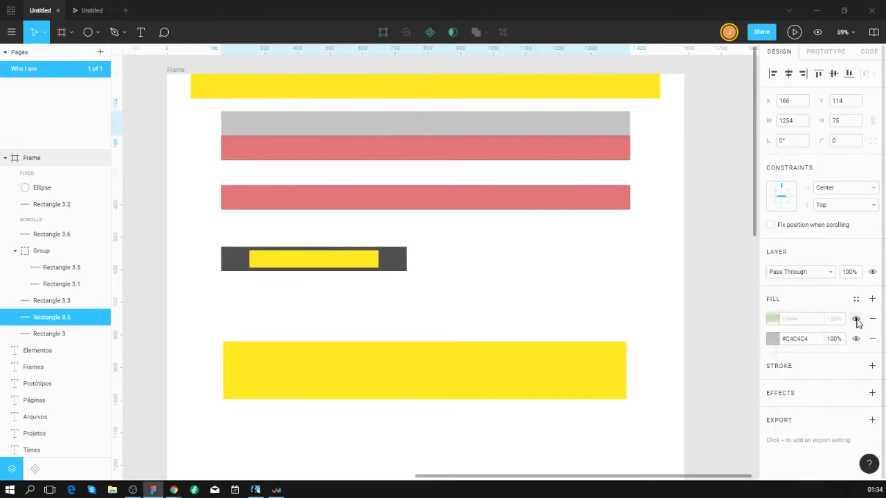
- Toggle the visibility of the bar's Linear fill and remove that fill, keeping the #C4C4C4 fill
{"action": "left_click", "coordinate": [856, 318]}
{"action": "left_click", "coordinate": [856, 318]}
{"action": "left_click", "coordinate": [857, 340]}
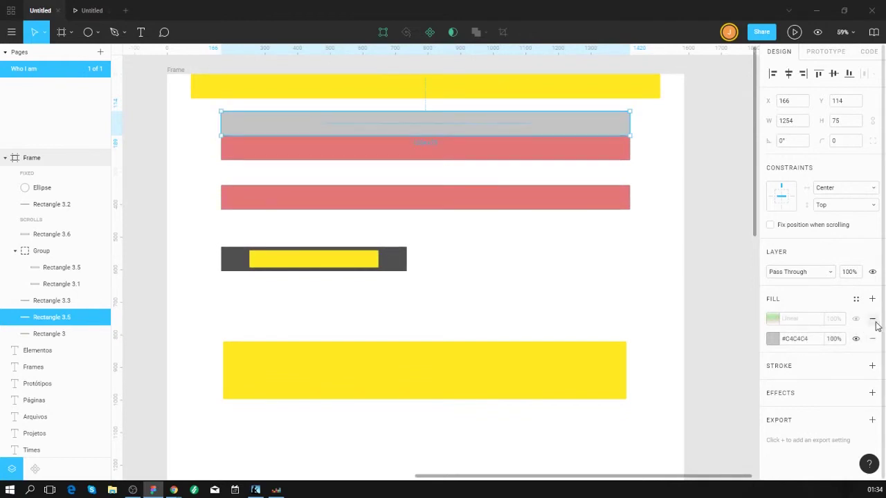
{"action": "left_click", "coordinate": [872, 318]}
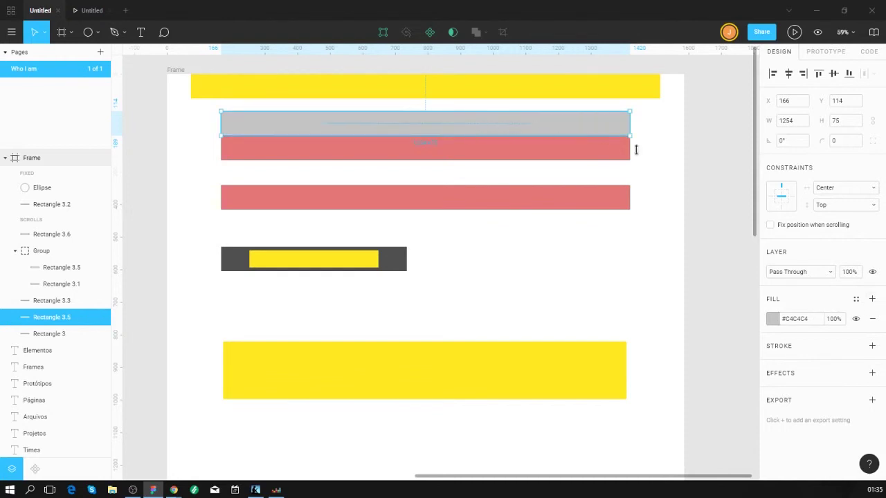
- Recolour the bar's solid grey fill to muted red #956060, followed by red #D44343, keeping the HEX colour format
{"action": "left_click", "coordinate": [773, 321]}
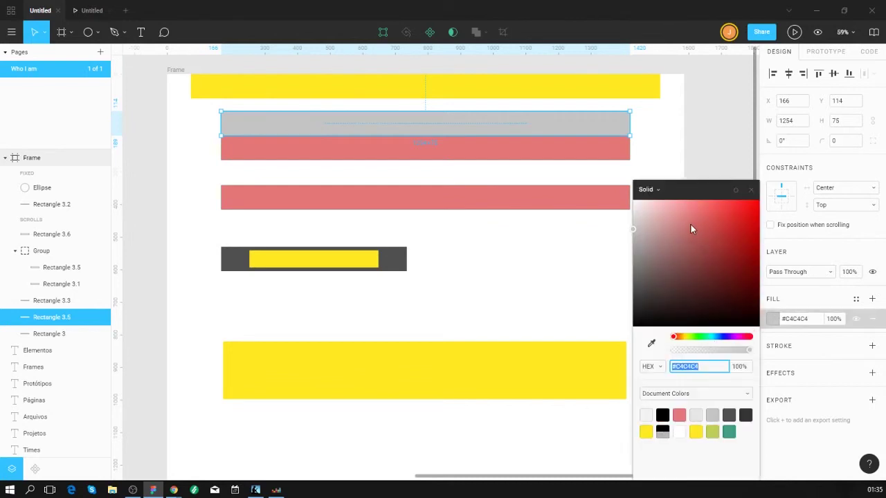
{"action": "left_click_drag", "start_coordinate": [688, 220], "coordinate": [677, 252]}
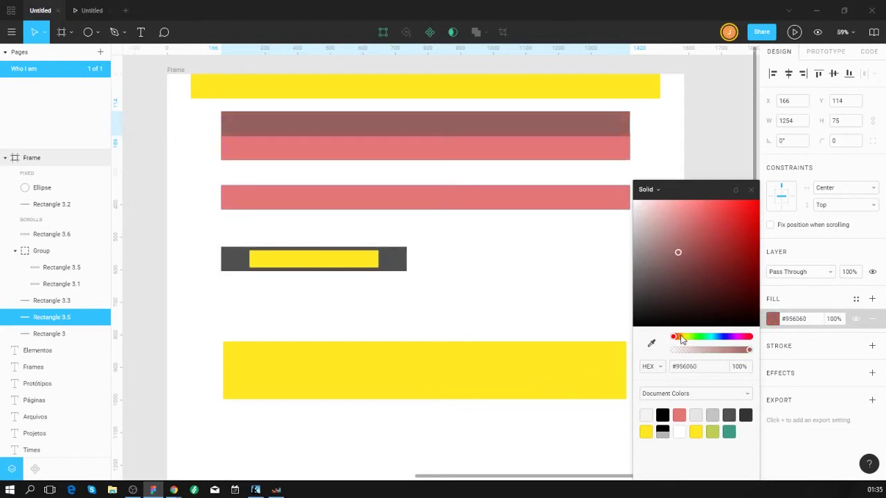
{"action": "mouse_move", "coordinate": [677, 338]}
{"action": "left_mouse_down"}
{"action": "mouse_move", "coordinate": [751, 337]}
{"action": "mouse_move", "coordinate": [670, 342]}
{"action": "left_mouse_up"}
{"action": "left_click", "coordinate": [661, 367]}
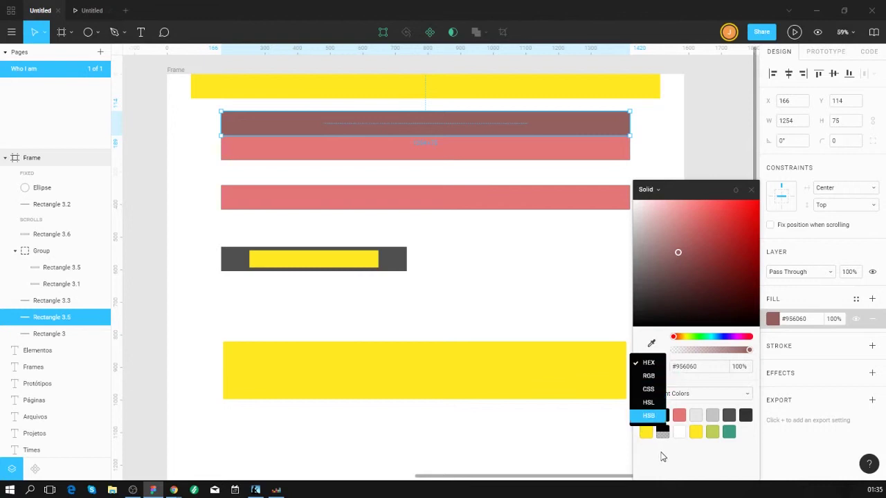
{"action": "left_click", "coordinate": [727, 386]}
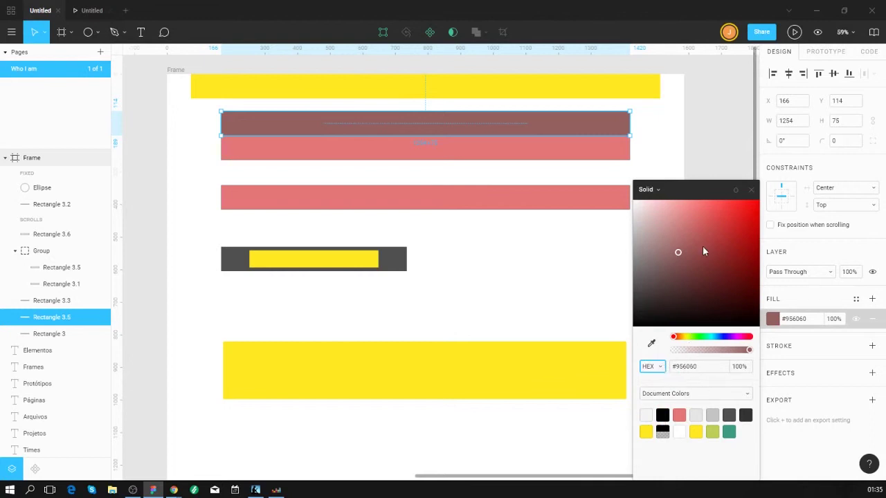
{"action": "left_click_drag", "start_coordinate": [702, 251], "coordinate": [720, 222]}
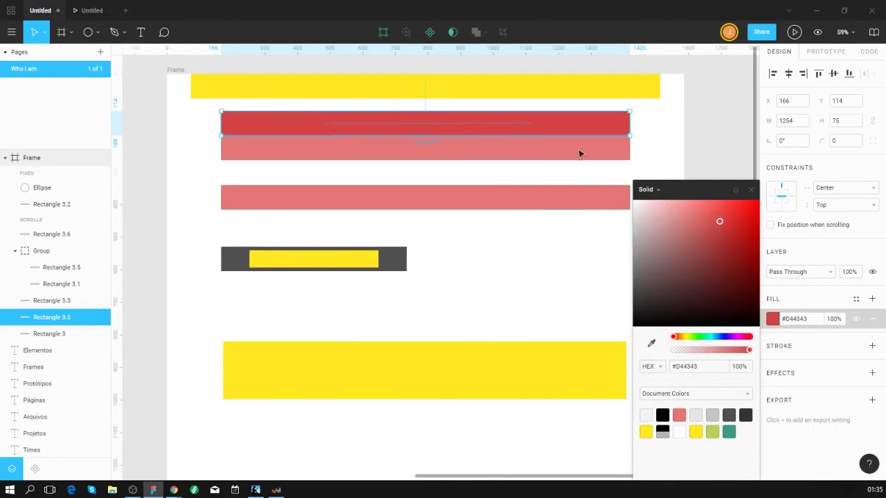
{"action": "left_click", "coordinate": [687, 186]}
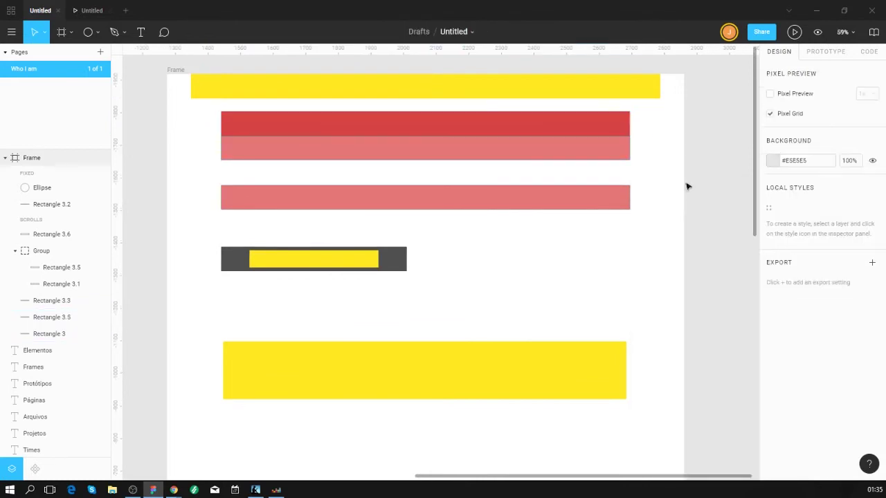
- Examine the swatch libraries for the red bar's fill, including Cores and Personal Colors, and return to Document Colors
{"action": "left_click", "coordinate": [609, 129]}
{"action": "left_click", "coordinate": [772, 319]}
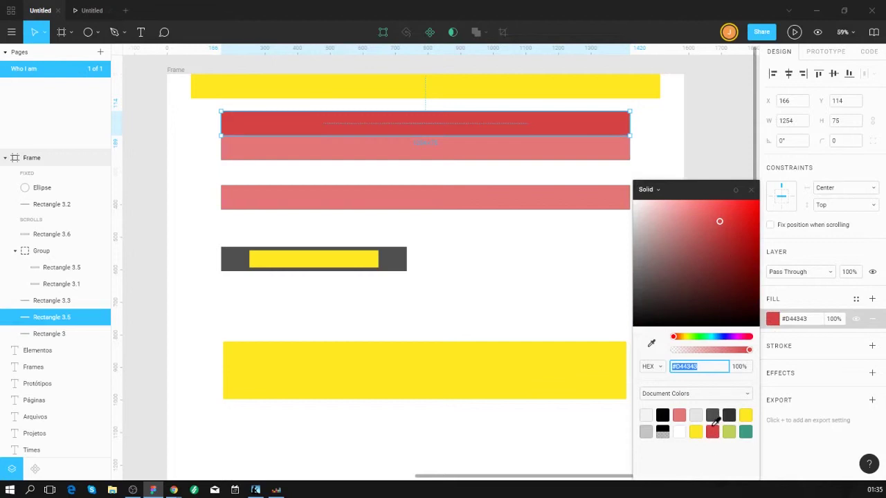
{"action": "left_click", "coordinate": [747, 397]}
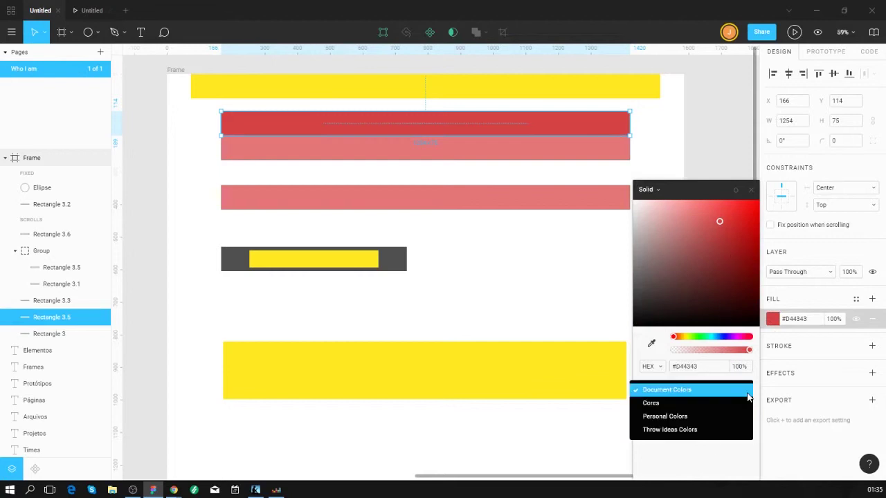
{"action": "left_click", "coordinate": [674, 456]}
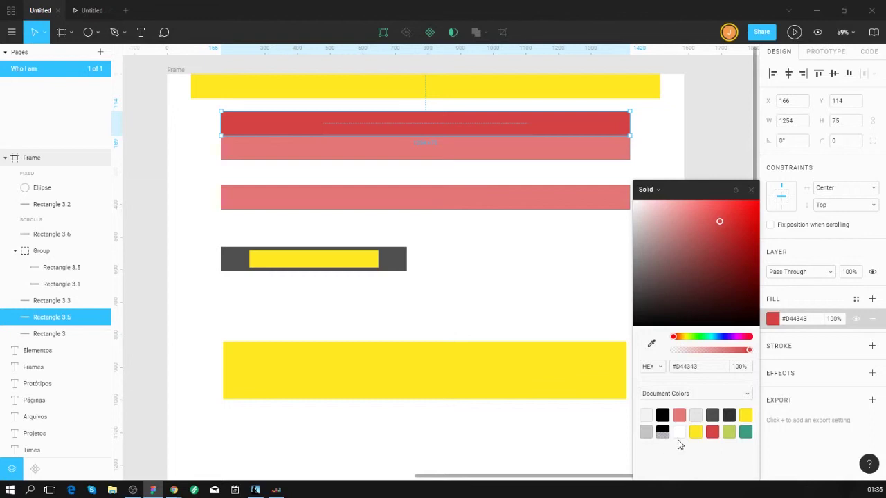
{"action": "left_click", "coordinate": [746, 397]}
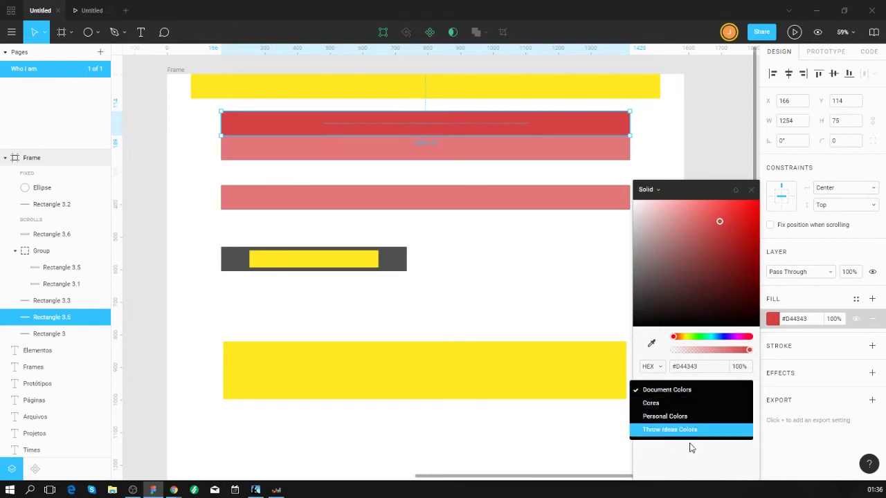
{"action": "left_click", "coordinate": [685, 404]}
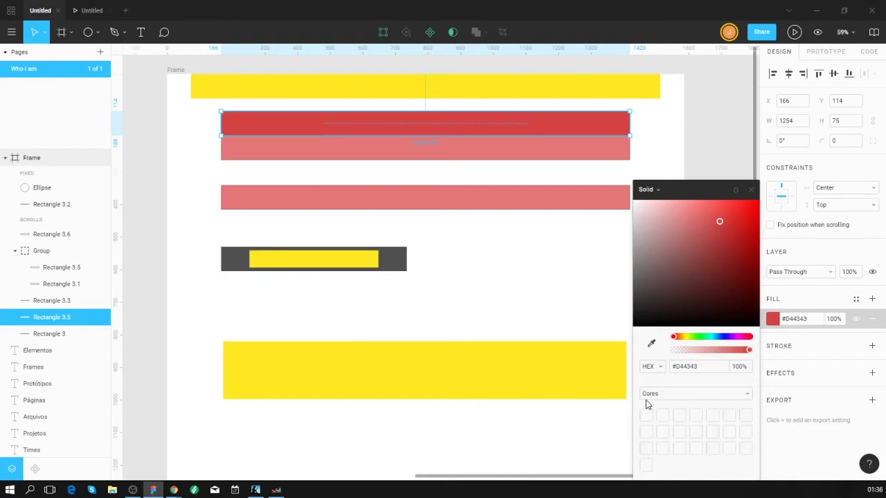
{"action": "left_click", "coordinate": [751, 398]}
{"action": "left_click", "coordinate": [687, 403]}
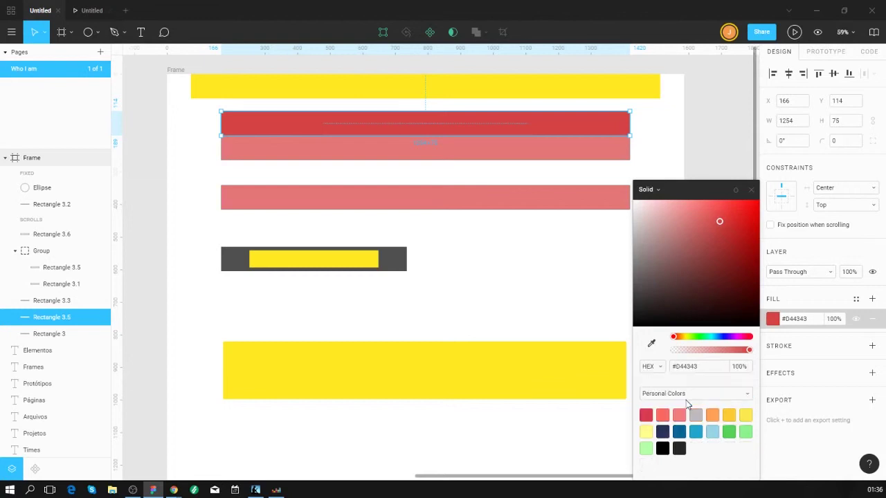
{"action": "left_click", "coordinate": [746, 396]}
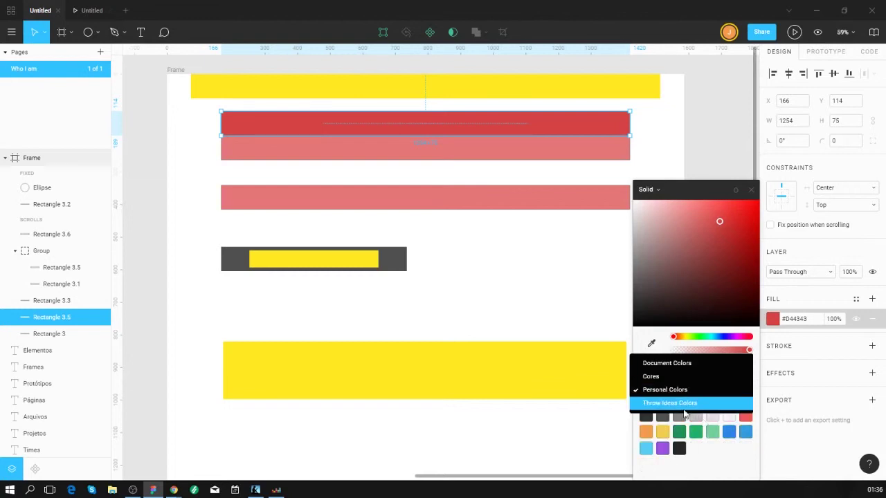
{"action": "left_click", "coordinate": [680, 365]}
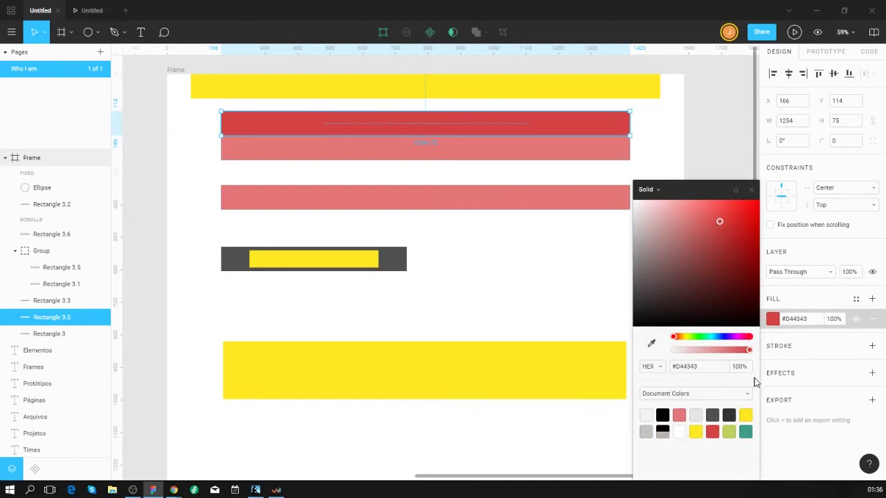
- Close the fill's colour settings and show the components list in place of the layers, with the red bar selected
{"action": "key", "text": "Escape"}
{"action": "key", "text": "Escape"}
{"action": "key", "text": "alt+2"}
{"action": "left_click", "coordinate": [591, 131]}
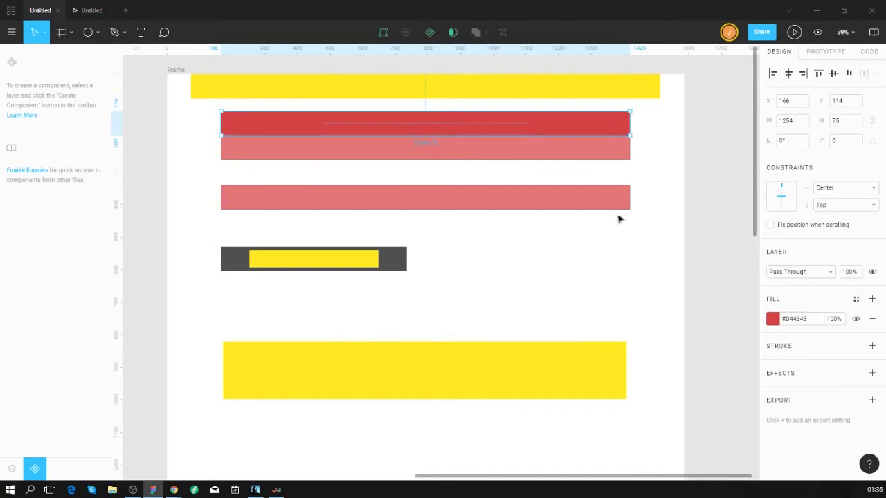
- Add a black #000000 inside stroke of width 1 to the large yellow rectangle and check its colour settings
{"action": "left_click", "coordinate": [477, 360]}
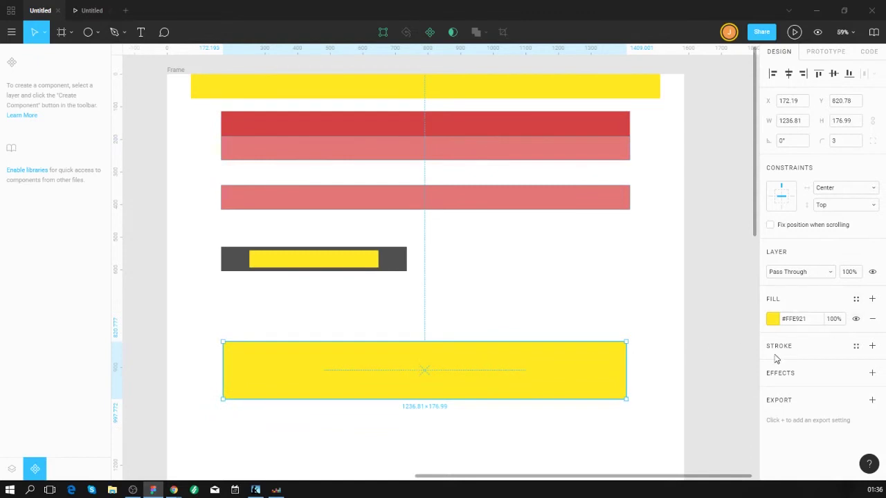
{"action": "left_click", "coordinate": [872, 346]}
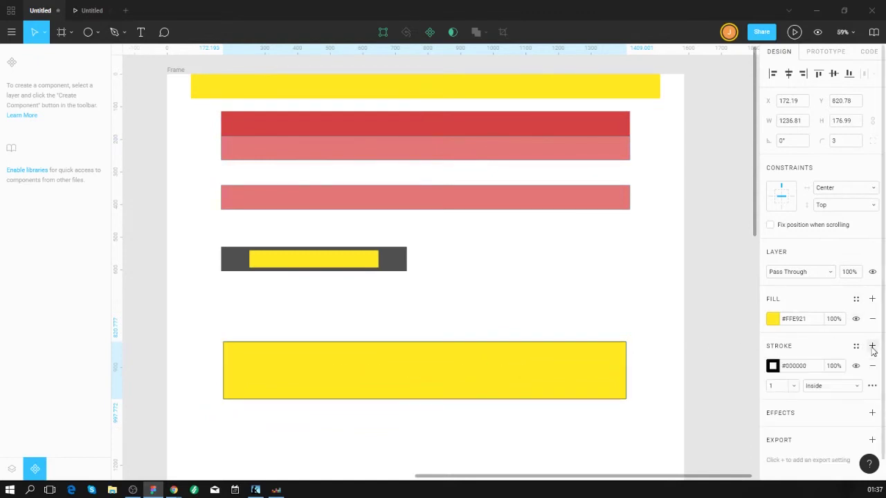
{"action": "left_click", "coordinate": [772, 366]}
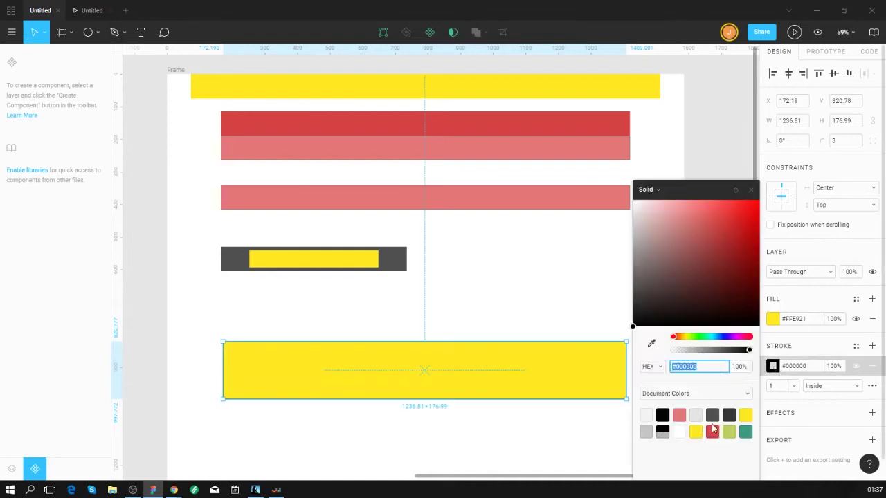
{"action": "left_click", "coordinate": [773, 366]}
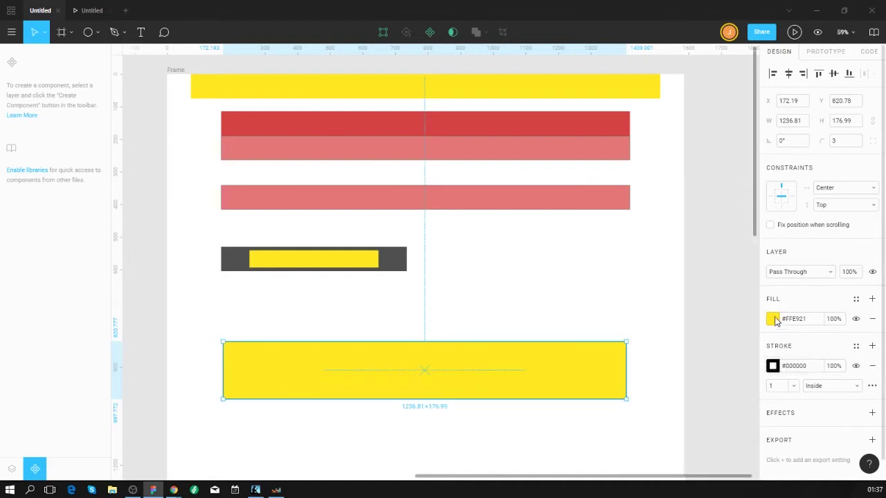
- Compare the colour settings of the yellow rectangle's fill and stroke, including the stroke's available paint types
{"action": "left_click", "coordinate": [773, 320]}
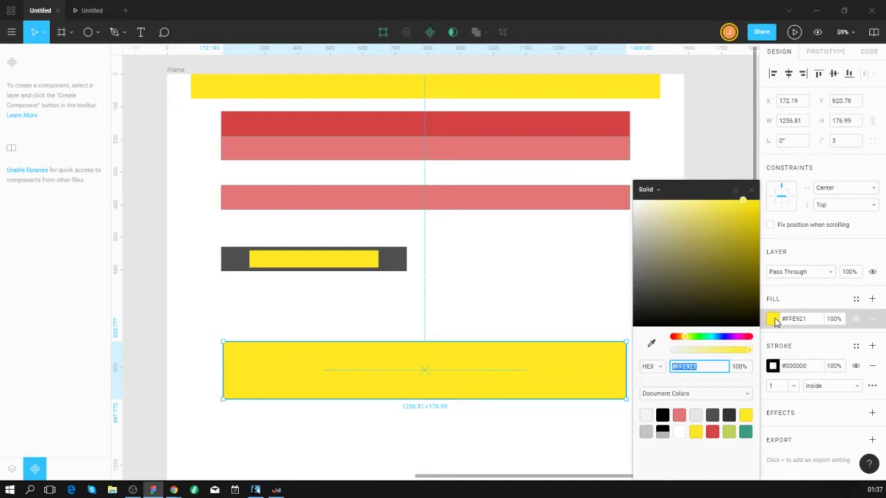
{"action": "left_click", "coordinate": [773, 366]}
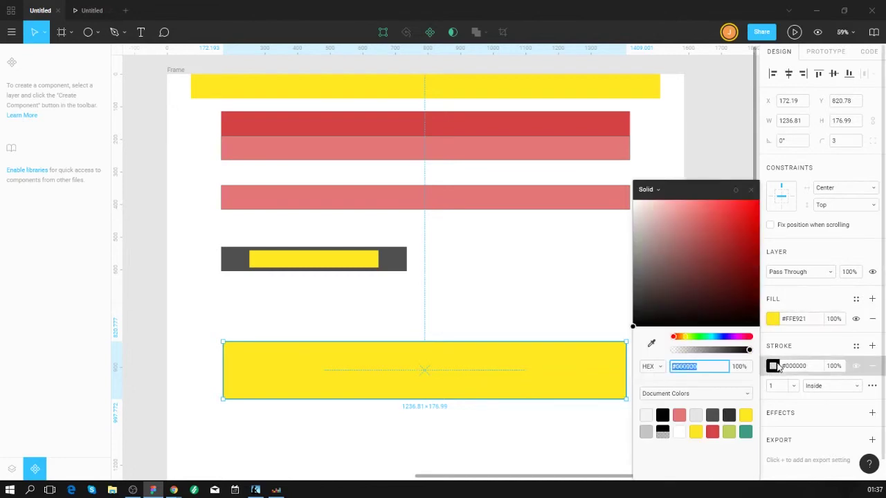
{"action": "left_click", "coordinate": [658, 190]}
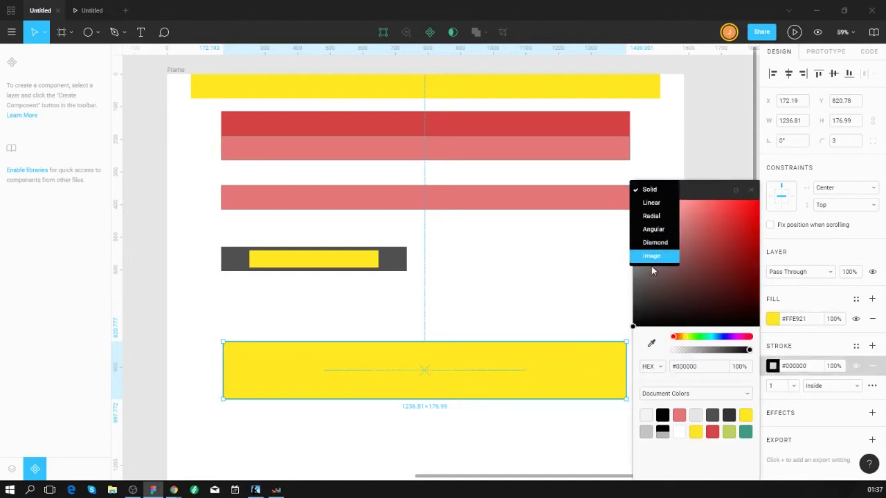
{"action": "left_click", "coordinate": [776, 334]}
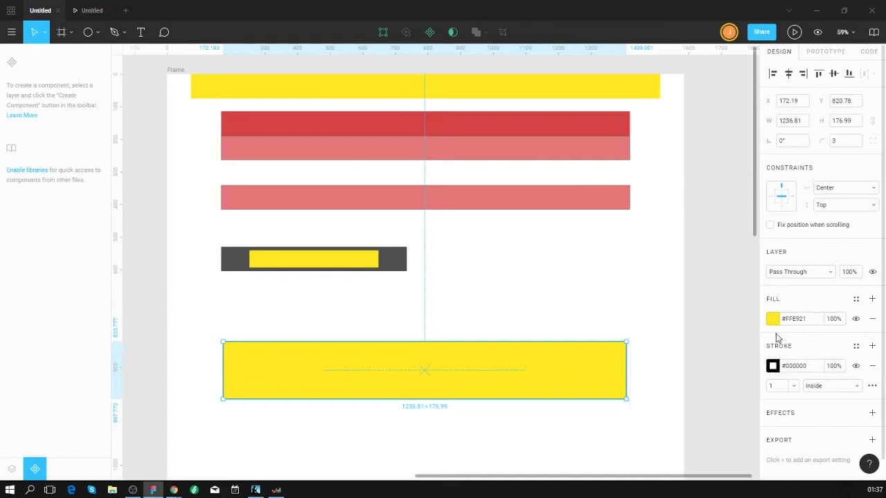
{"action": "left_click", "coordinate": [773, 319]}
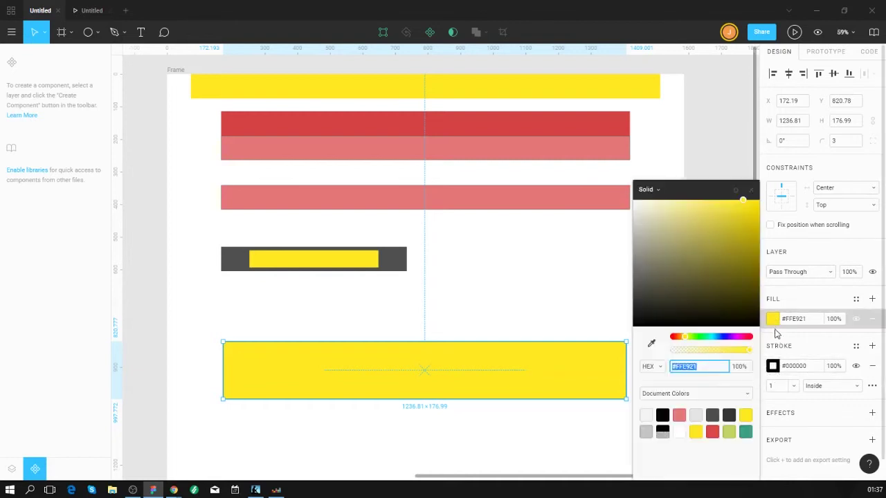
{"action": "left_click", "coordinate": [777, 347]}
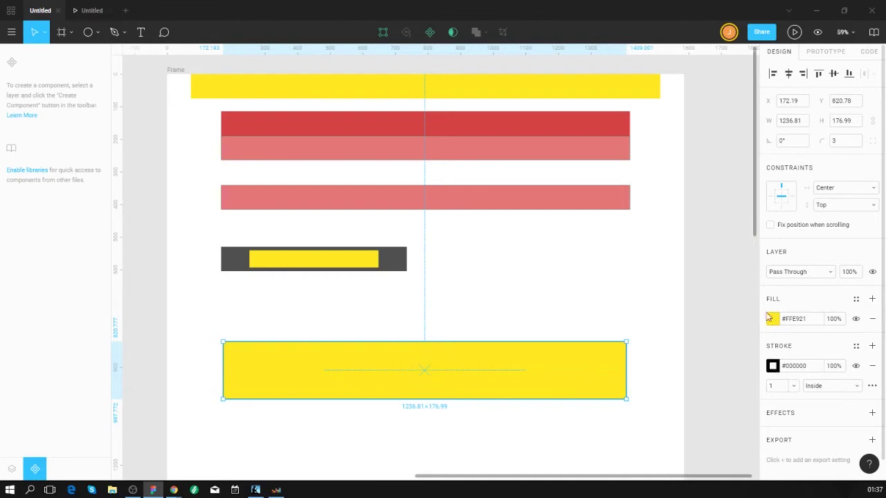
- Inspect the fill colour settings of the "Aba DESIGN" text on the green box in the dark frame
{"action": "scroll", "coordinate": [415, 269], "scroll_direction": "down", "scroll_amount": 3}
{"action": "scroll", "coordinate": [490, 263], "scroll_direction": "left", "scroll_amount": 5}
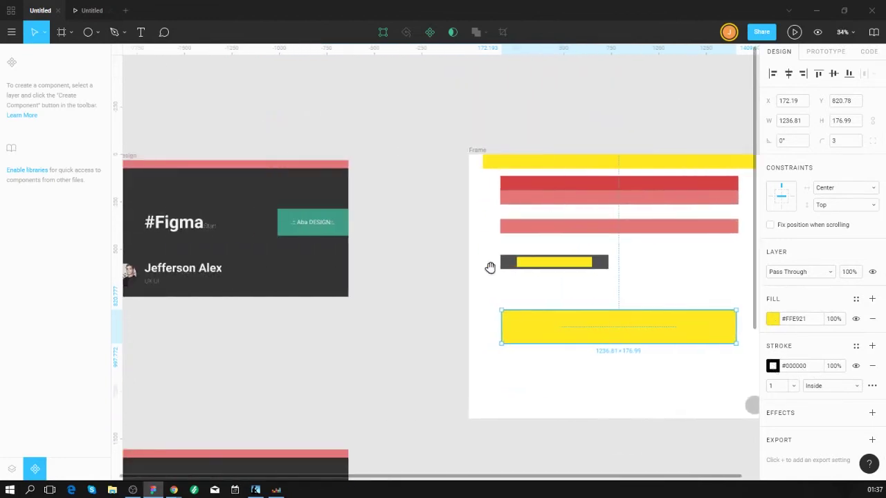
{"action": "scroll", "coordinate": [322, 225], "scroll_direction": "up", "scroll_amount": 5}
{"action": "left_click", "coordinate": [314, 220]}
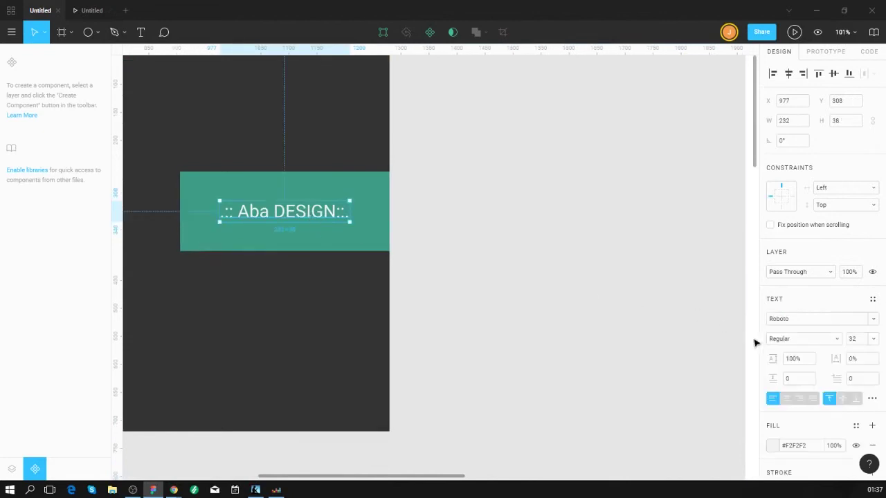
{"action": "scroll", "coordinate": [793, 351], "scroll_direction": "down", "scroll_amount": 2}
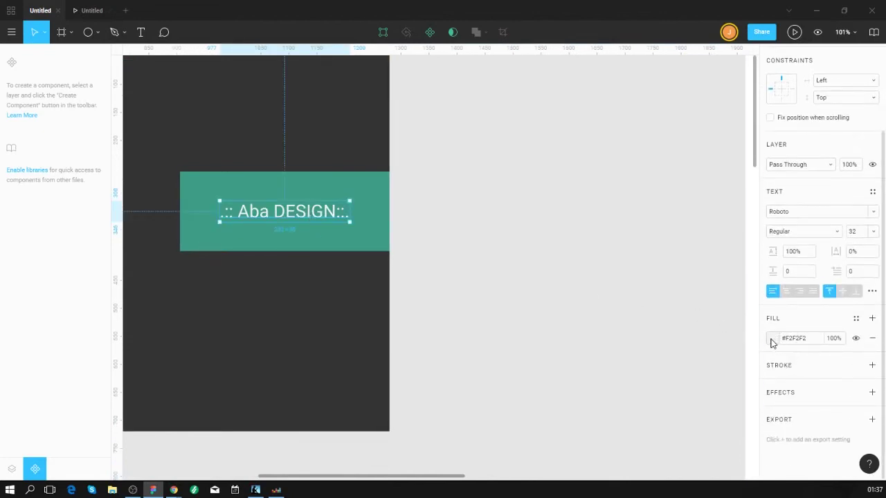
{"action": "left_click", "coordinate": [773, 338]}
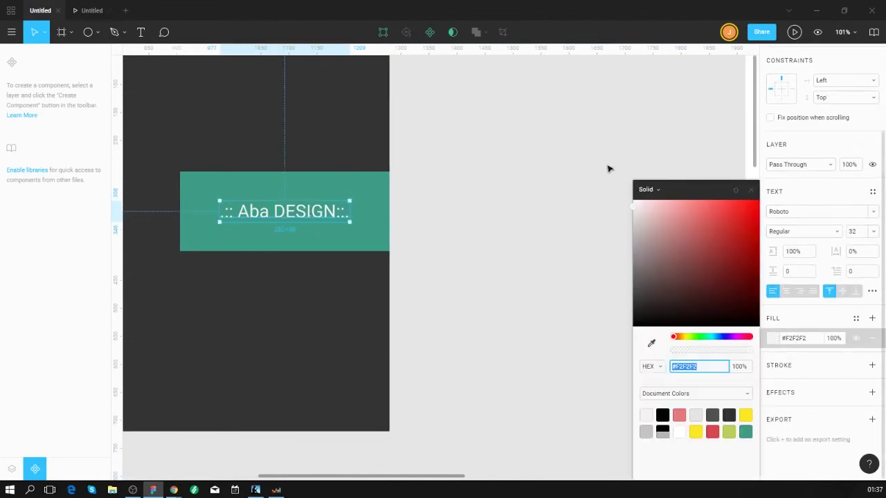
{"action": "left_click", "coordinate": [475, 185]}
- Return to the large yellow rectangle in the white frame and set its stroke width to 10
{"action": "scroll", "coordinate": [477, 185], "scroll_direction": "down", "scroll_amount": 3}
{"action": "scroll", "coordinate": [567, 250], "scroll_direction": "down", "scroll_amount": 4}
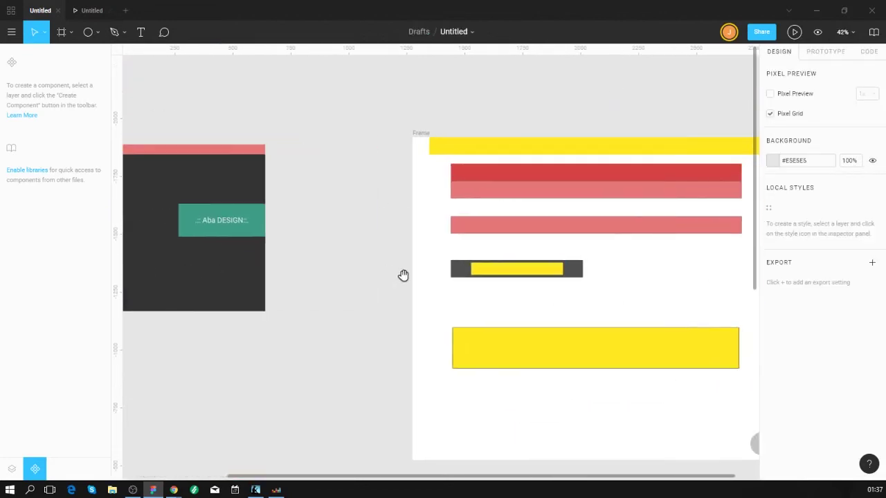
{"action": "left_click", "coordinate": [508, 262]}
{"action": "left_click", "coordinate": [697, 291]}
{"action": "left_click_drag", "start_coordinate": [698, 289], "coordinate": [591, 251]}
{"action": "scroll", "coordinate": [539, 231], "scroll_direction": "up", "scroll_amount": 3}
{"action": "scroll", "coordinate": [584, 291], "scroll_direction": "down", "scroll_amount": 1}
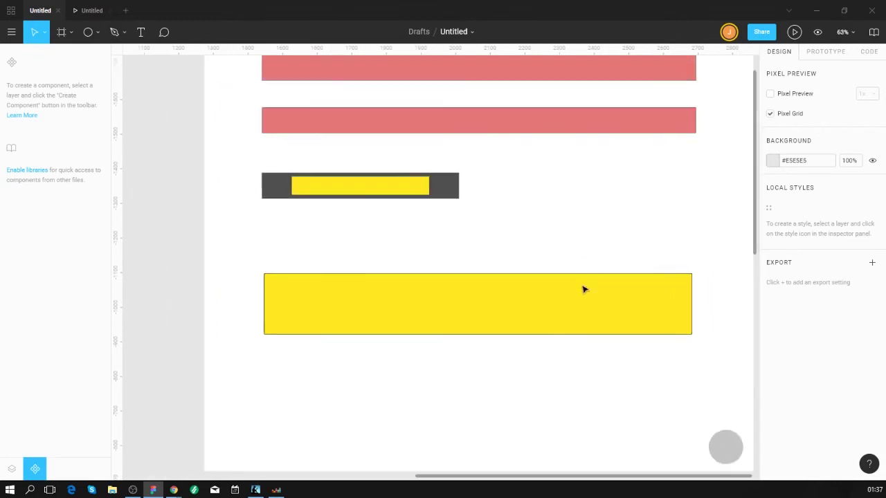
{"action": "left_click", "coordinate": [583, 291]}
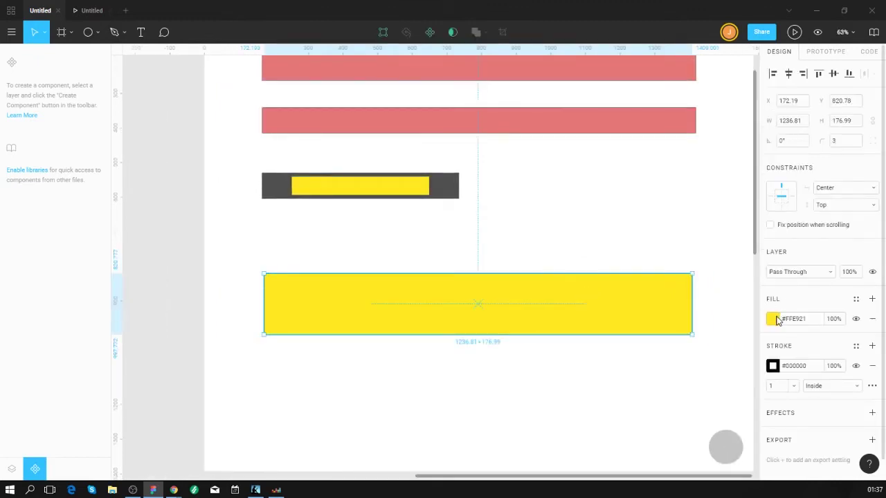
{"action": "left_click", "coordinate": [794, 388]}
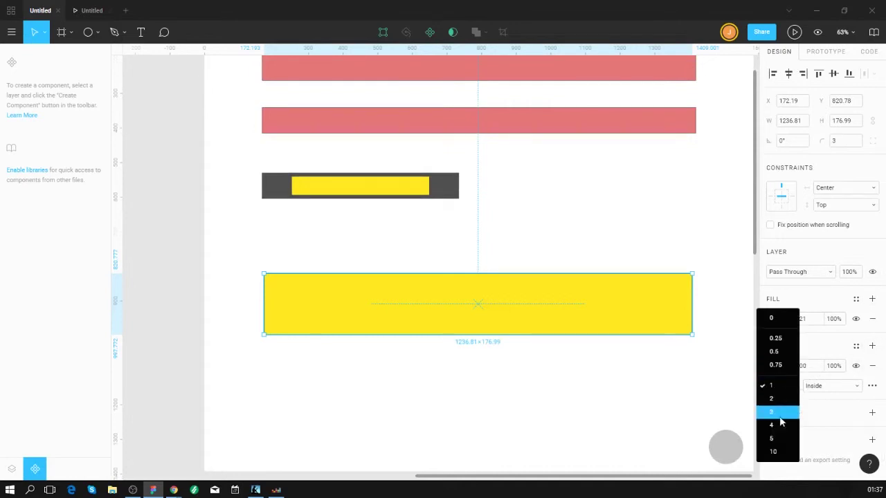
{"action": "left_click", "coordinate": [776, 454]}
- Try a stroke width of 30 and then 0.5 on the large yellow rectangle
{"action": "left_click", "coordinate": [779, 387]}
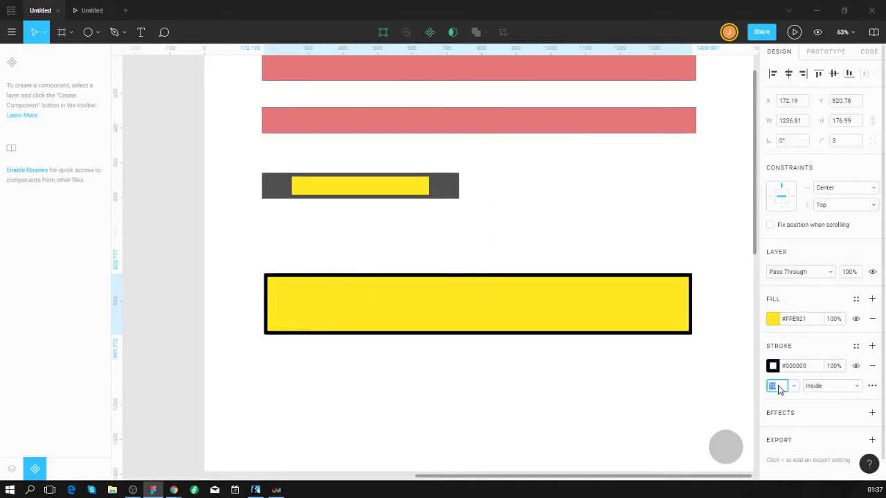
{"action": "key", "text": "Return"}
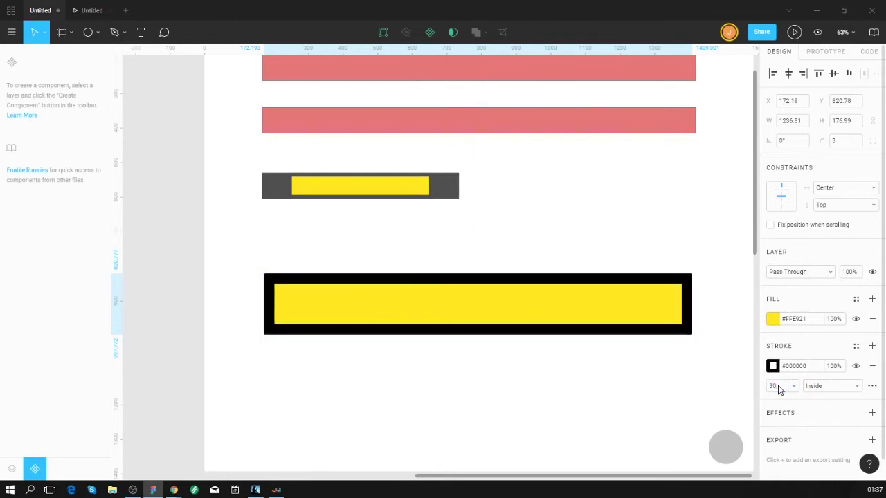
{"action": "left_click", "coordinate": [775, 386]}
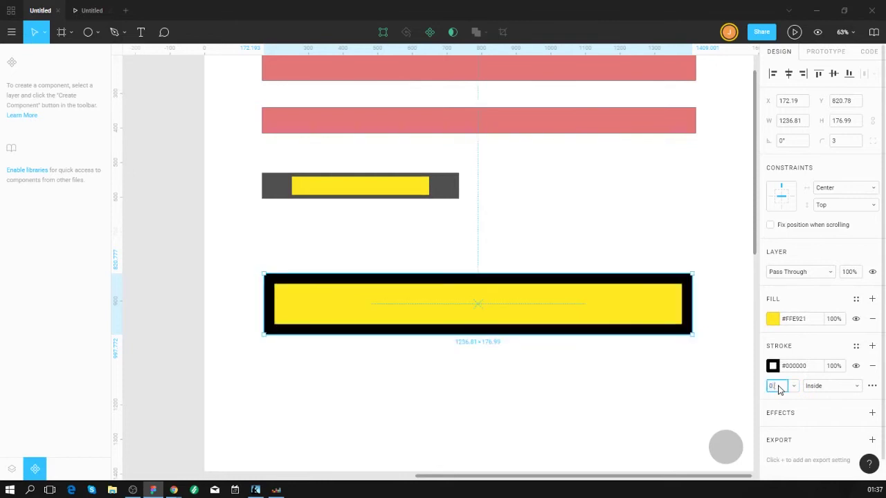
{"action": "type", "text": "0.5"}
{"action": "key", "text": "Return"}
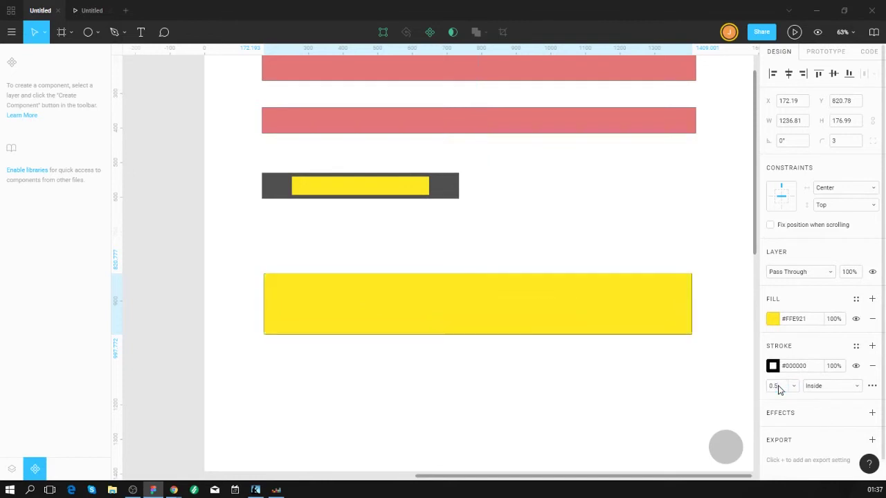
- Raise the yellow rectangle's stroke width in single increments and settle on 9.5
{"action": "left_click", "coordinate": [778, 389]}
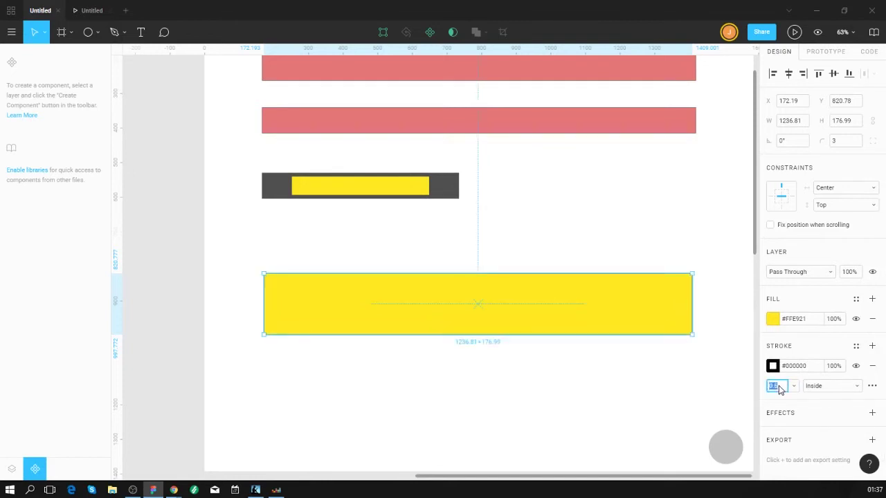
{"action": "key", "text": "Up"}
{"action": "key", "text": "Up"}
{"action": "key", "text": "Up"}
{"action": "key", "text": "Up"}
{"action": "key", "text": "Up"}
{"action": "key", "text": "Up"}
{"action": "key", "text": "Up"}
{"action": "key", "text": "Up"}
{"action": "key", "text": "Up"}
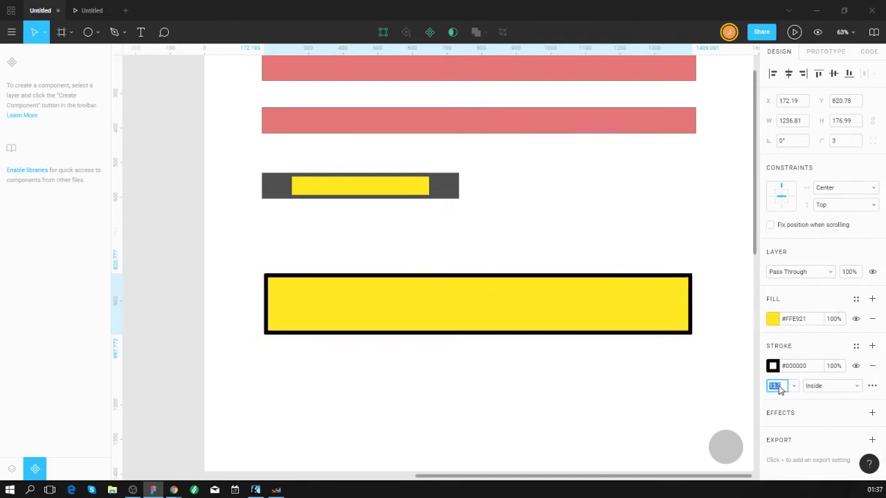
{"action": "key", "text": "Up"}
{"action": "key", "text": "Up"}
{"action": "key", "text": "Down"}
{"action": "key", "text": "Down"}
{"action": "key", "text": "Down"}
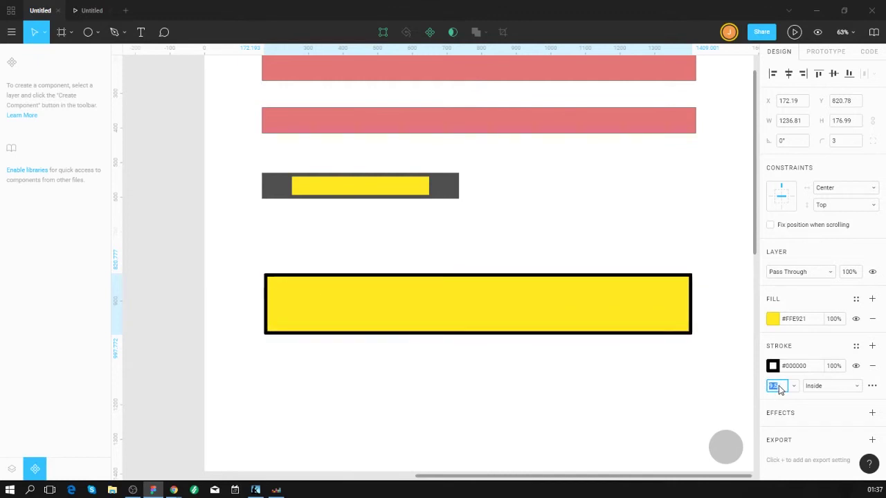
- Try the Outside stroke alignment on the yellow rectangle, and settle on Center
{"action": "left_click", "coordinate": [830, 391]}
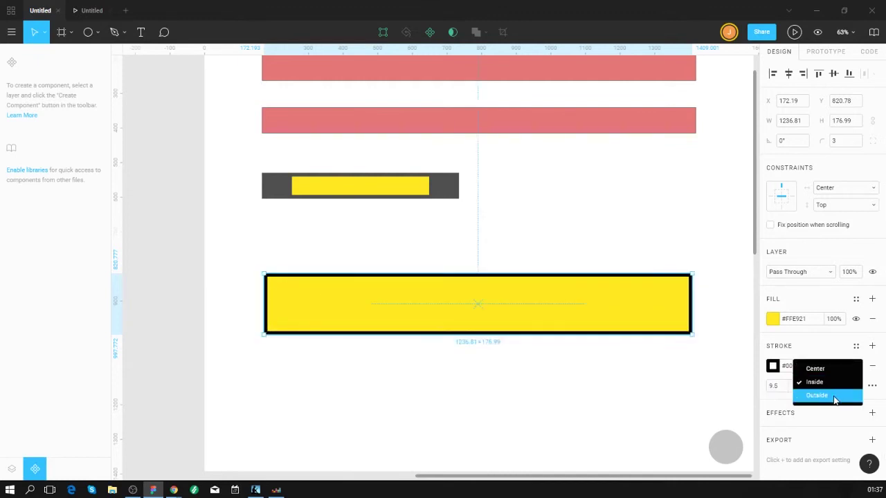
{"action": "left_click", "coordinate": [834, 396]}
{"action": "left_click", "coordinate": [831, 385]}
{"action": "left_click", "coordinate": [822, 362]}
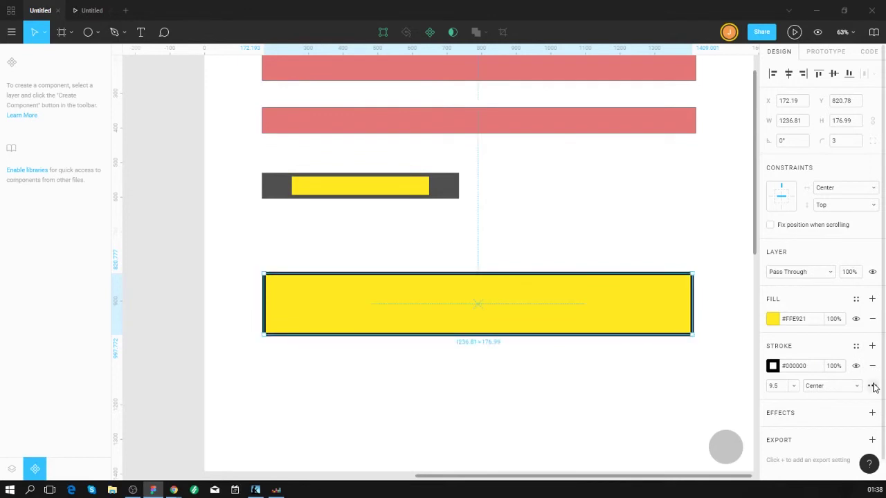
- Set the yellow rectangle's stroke cap to Line Arrow in the advanced stroke settings
{"action": "left_click", "coordinate": [872, 386]}
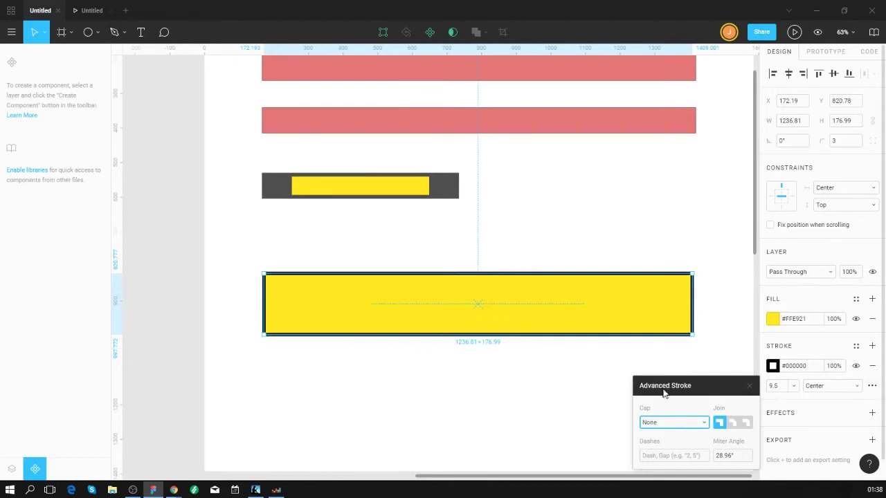
{"action": "left_click", "coordinate": [697, 424]}
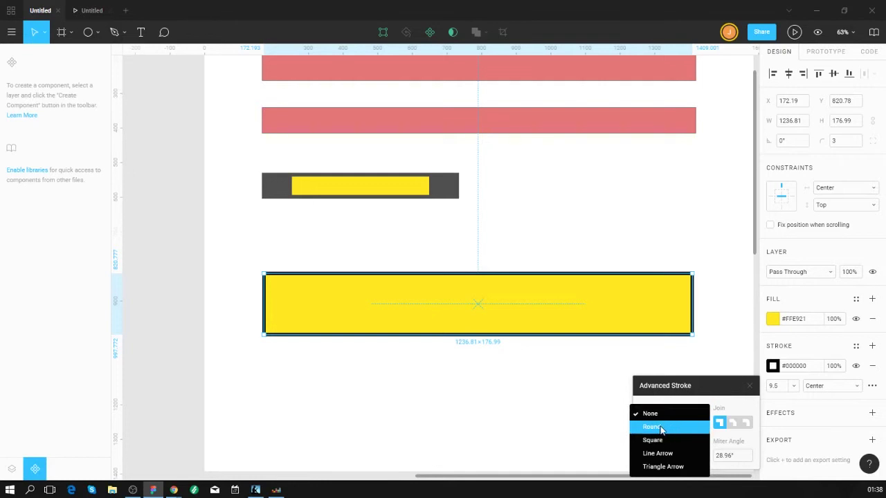
{"action": "left_click", "coordinate": [689, 454]}
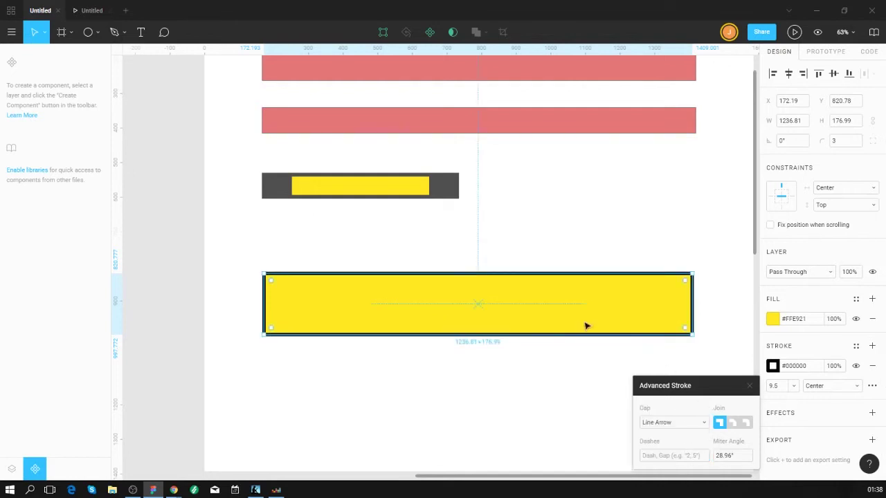
- Draw a horizontal line about 360 wide with the Pen tool between the dark grey bar and the large yellow rectangle
{"action": "left_click", "coordinate": [499, 361]}
{"action": "key", "text": "p"}
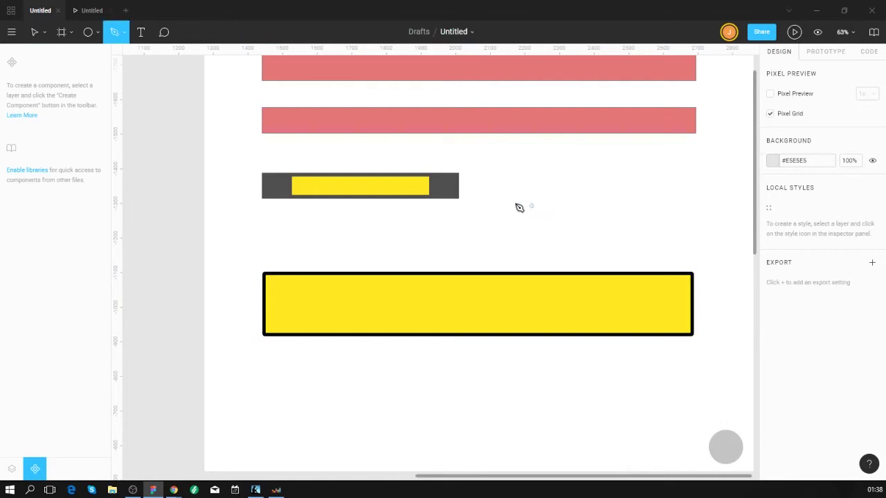
{"action": "left_click", "coordinate": [449, 228]}
{"action": "left_click", "coordinate": [574, 228]}
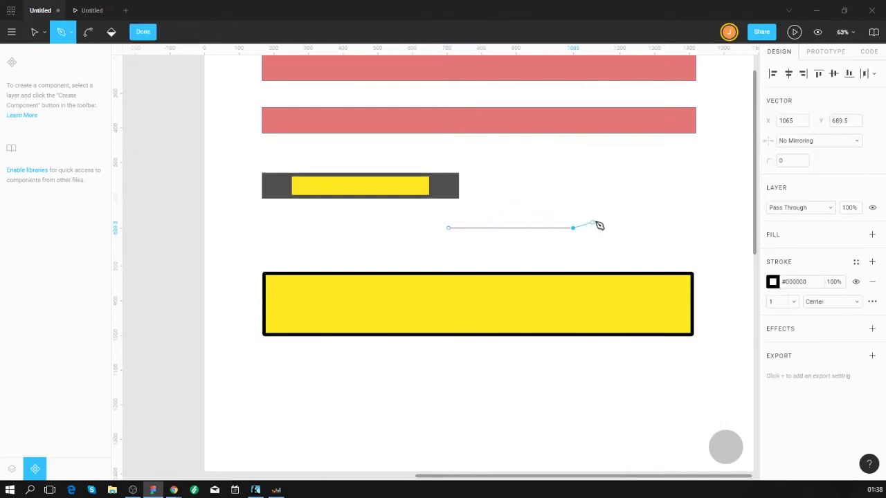
{"action": "key", "text": "Escape"}
{"action": "key", "text": "Escape"}
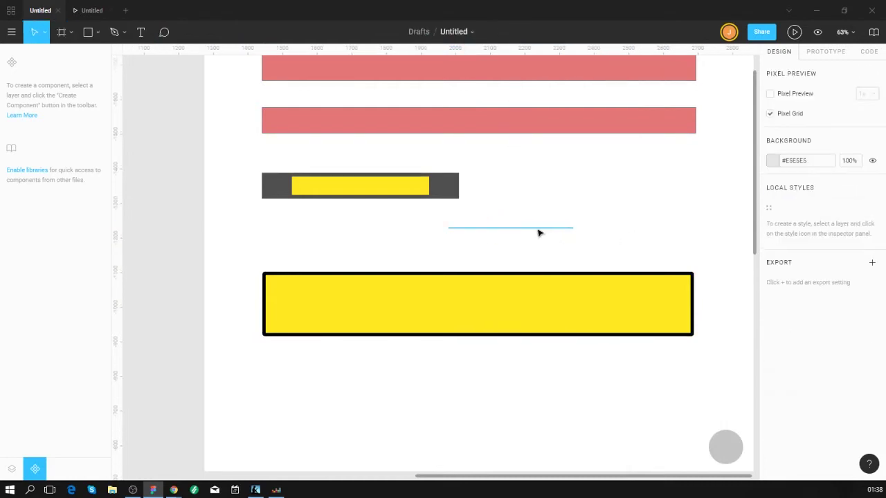
- Give the new horizontal line a Line Arrow stroke cap in its advanced stroke settings
{"action": "left_click", "coordinate": [538, 228]}
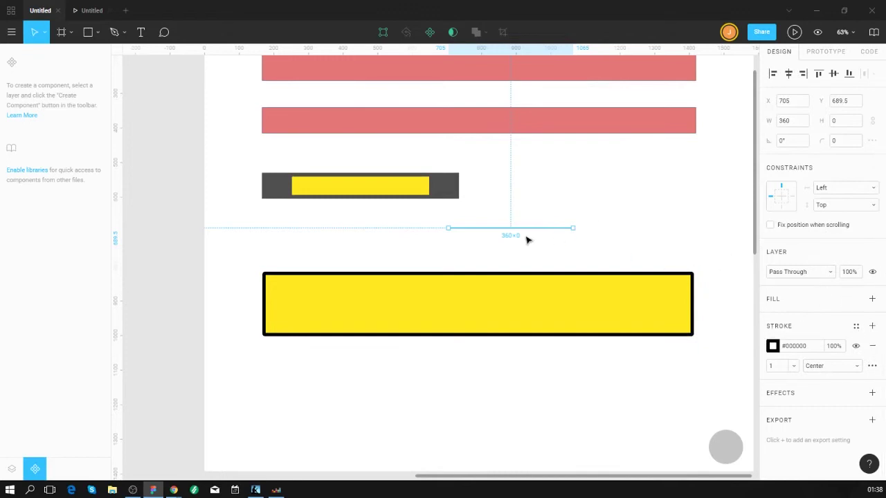
{"action": "scroll", "coordinate": [526, 239], "scroll_direction": "up", "scroll_amount": 5}
{"action": "scroll", "coordinate": [524, 260], "scroll_direction": "up", "scroll_amount": 2}
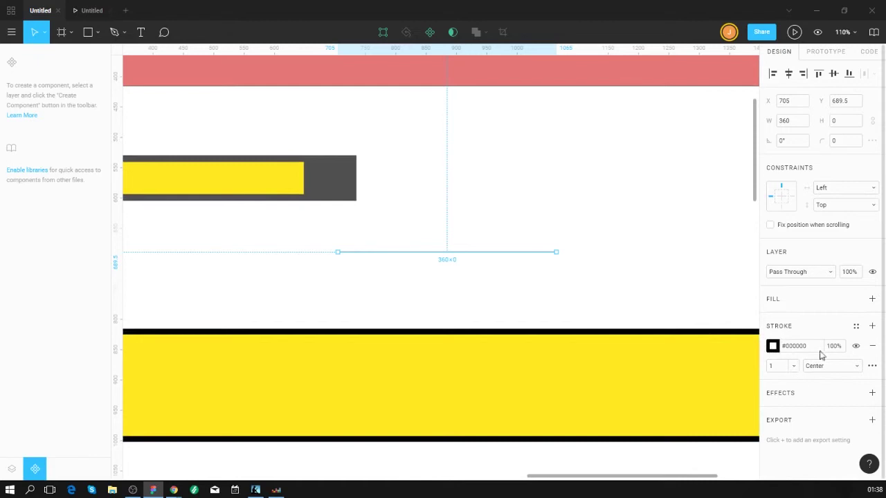
{"action": "left_click", "coordinate": [872, 365]}
{"action": "left_click", "coordinate": [684, 405]}
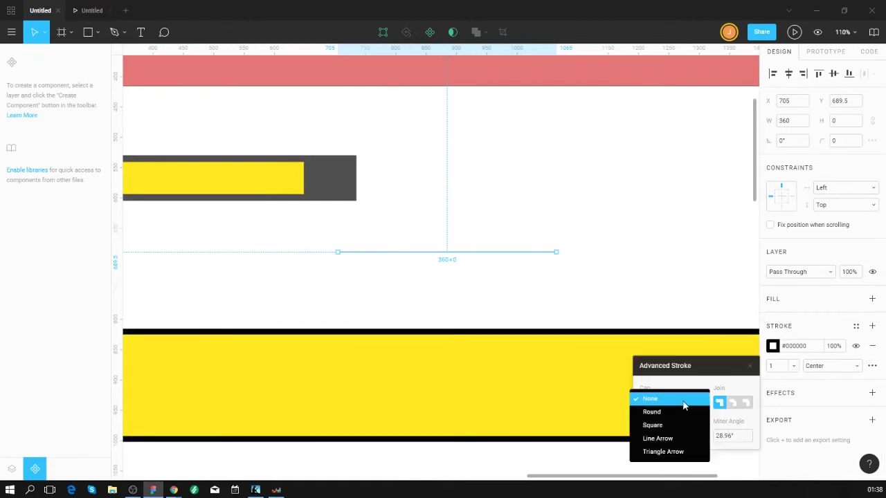
{"action": "left_click", "coordinate": [663, 440]}
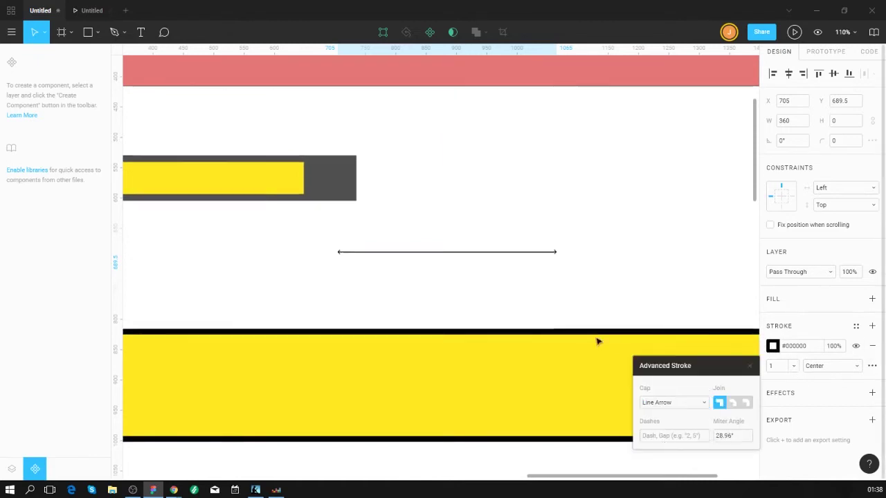
{"action": "left_click", "coordinate": [407, 279]}
{"action": "left_click", "coordinate": [555, 255]}
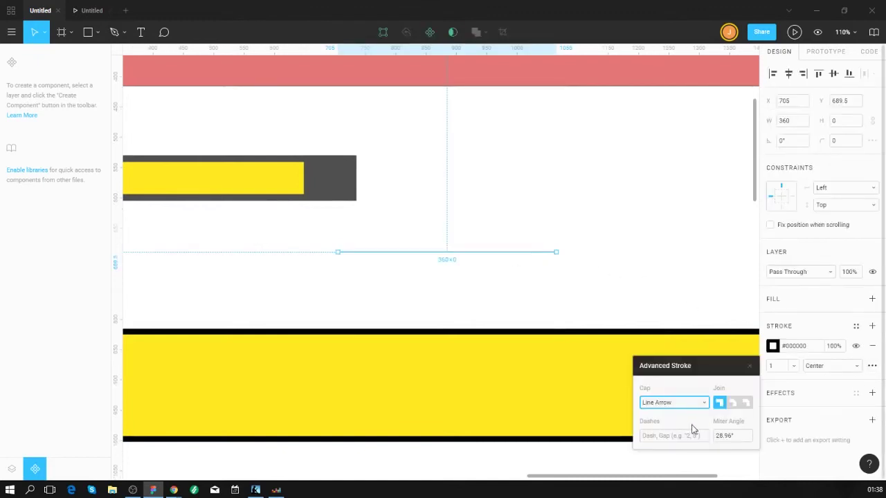
- Set the horizontal line's stroke dashes to 1 and examine the dash pattern up close
{"action": "left_click", "coordinate": [651, 436]}
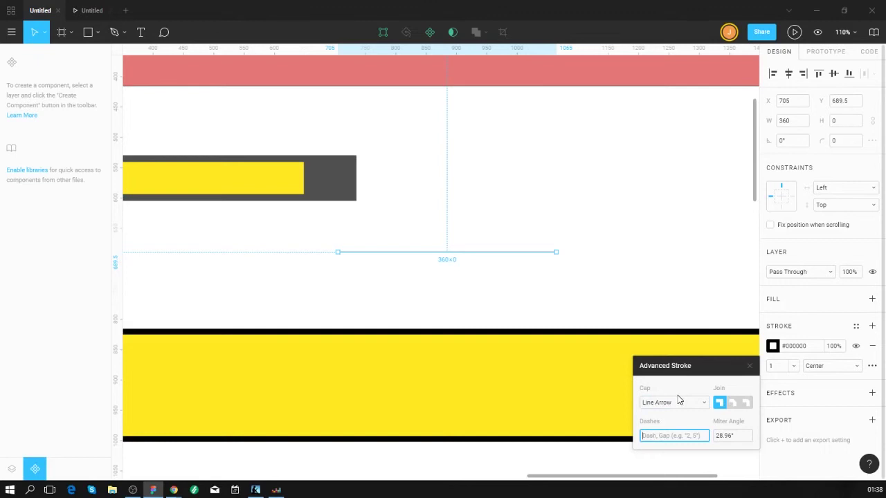
{"action": "type", "text": "1"}
{"action": "key", "text": "Return"}
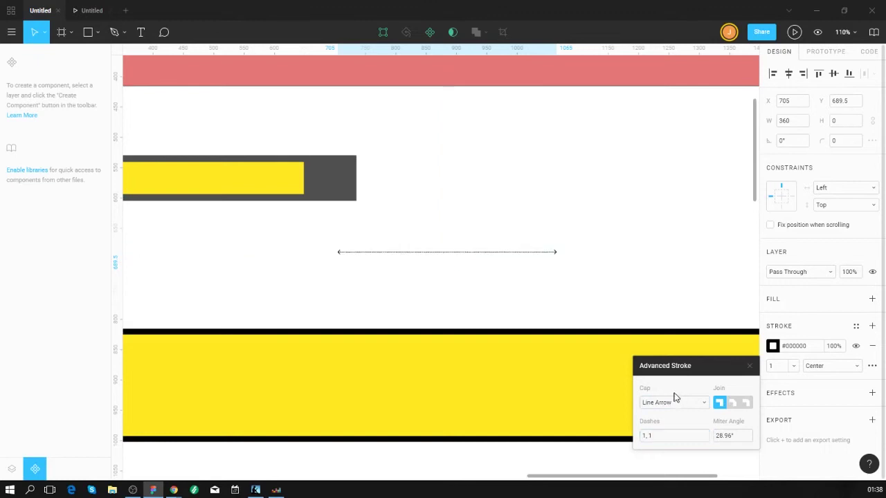
{"action": "scroll", "coordinate": [360, 243], "scroll_direction": "up", "scroll_amount": 6}
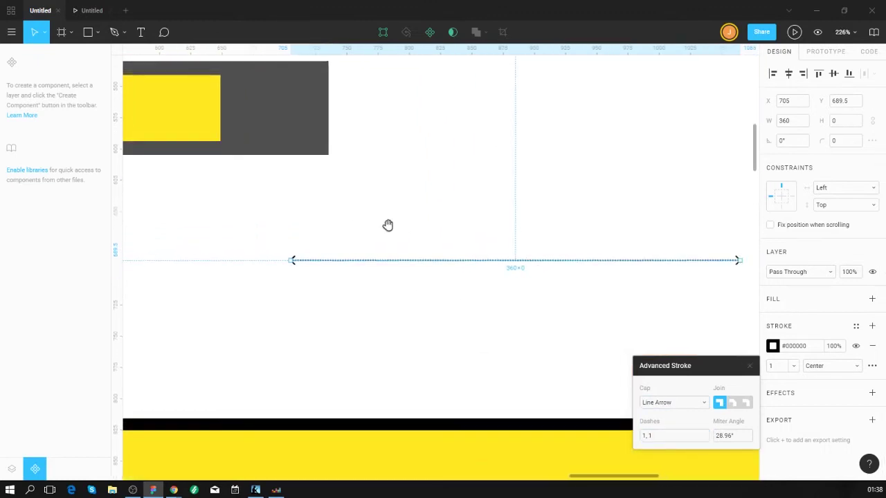
{"action": "scroll", "coordinate": [388, 225], "scroll_direction": "right", "scroll_amount": 2}
{"action": "left_click", "coordinate": [394, 279]}
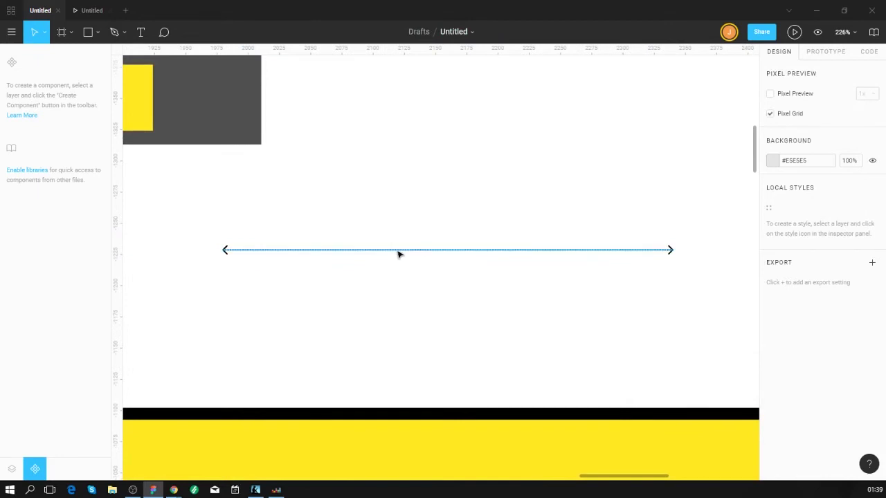
- Set the arrow line's stroke dashes to 5 in the advanced stroke settings and deselect the line
{"action": "left_click", "coordinate": [398, 250]}
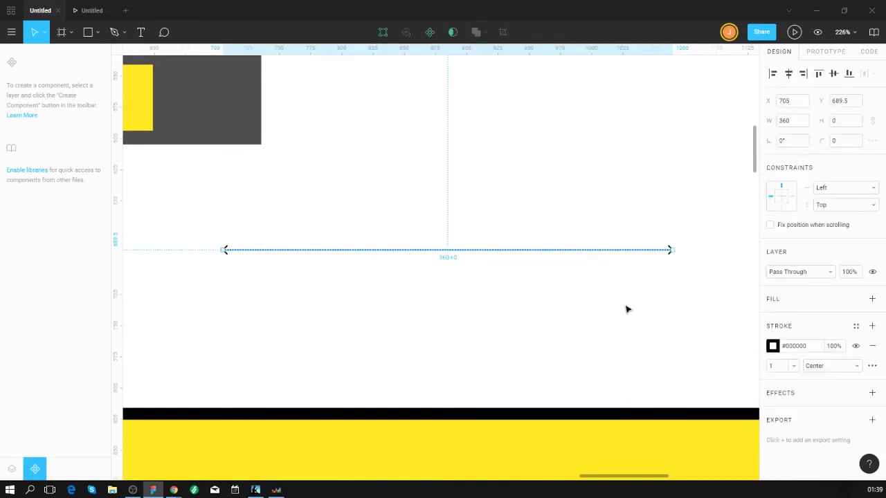
{"action": "left_click", "coordinate": [872, 366]}
{"action": "left_click", "coordinate": [677, 436]}
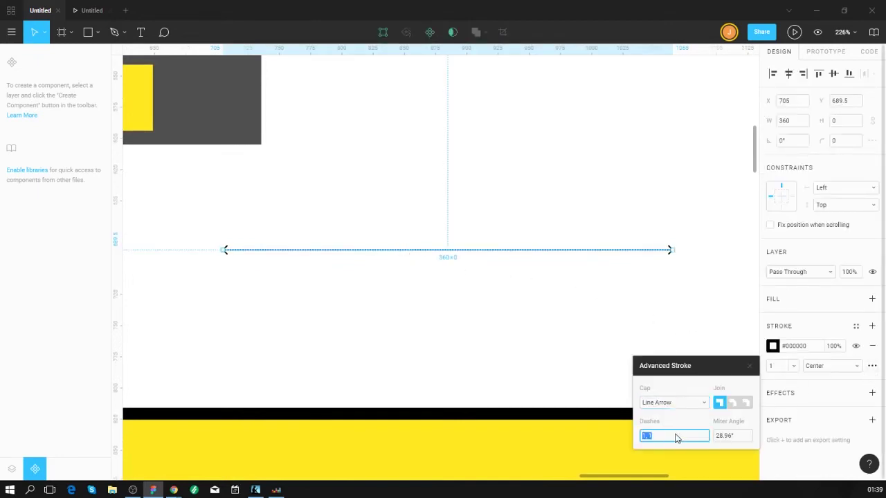
{"action": "type", "text": "5"}
{"action": "key", "text": "Return"}
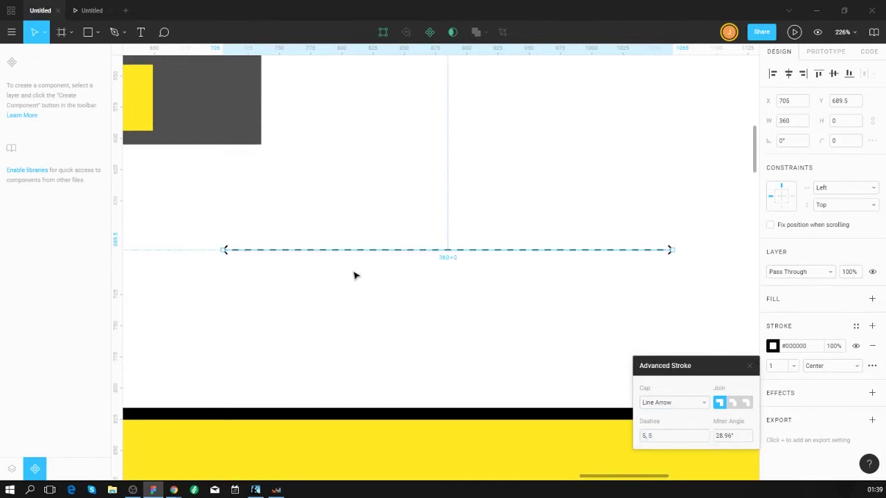
{"action": "left_click", "coordinate": [417, 282]}
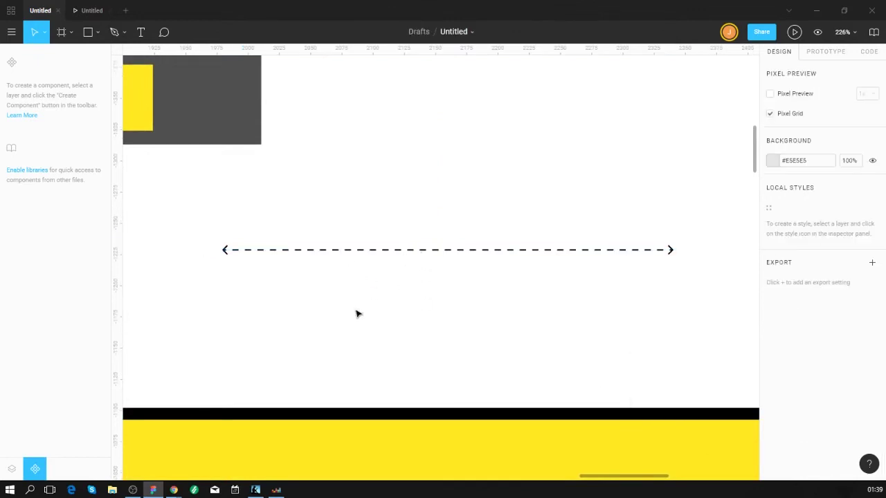
- Try moving the large yellow rectangle up and left to X -189, Y 656, and undo the move
{"action": "scroll", "coordinate": [354, 315], "scroll_direction": "down", "scroll_amount": 5}
{"action": "left_click", "coordinate": [577, 313]}
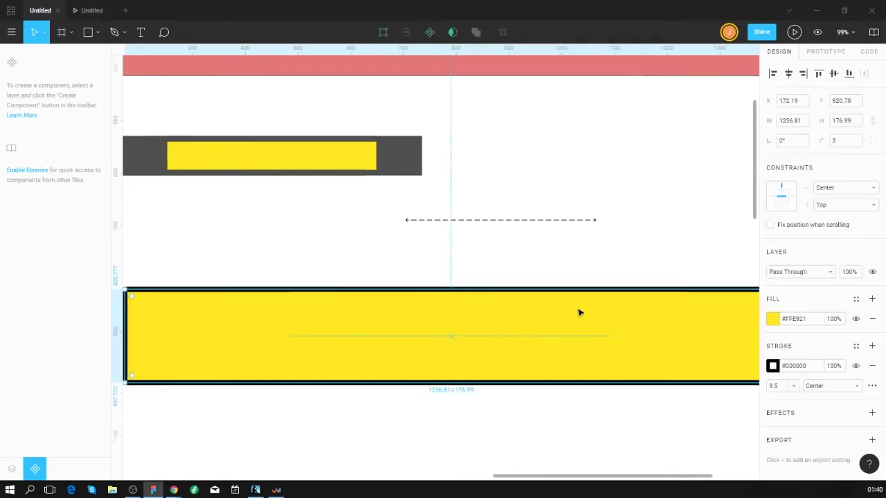
{"action": "scroll", "coordinate": [582, 313], "scroll_direction": "down", "scroll_amount": 2}
{"action": "left_click_drag", "start_coordinate": [582, 313], "coordinate": [629, 284]}
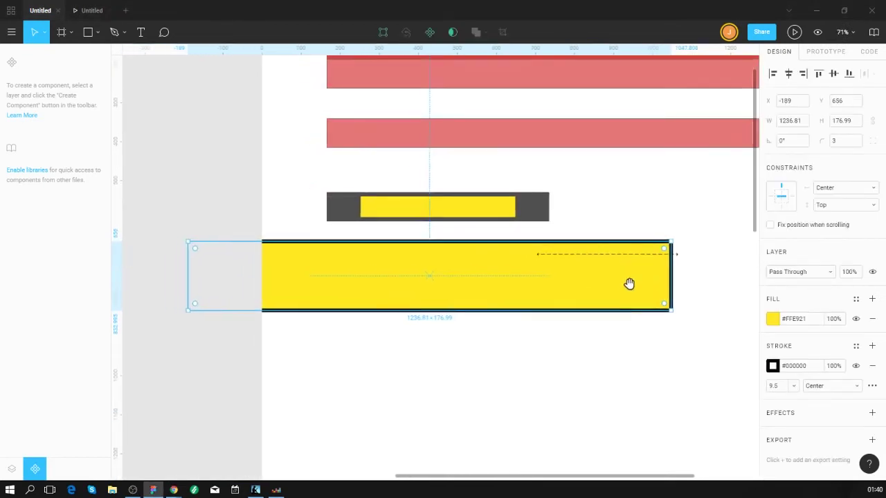
{"action": "scroll", "coordinate": [629, 284], "scroll_direction": "right", "scroll_amount": 4}
{"action": "key", "text": "ctrl+z"}
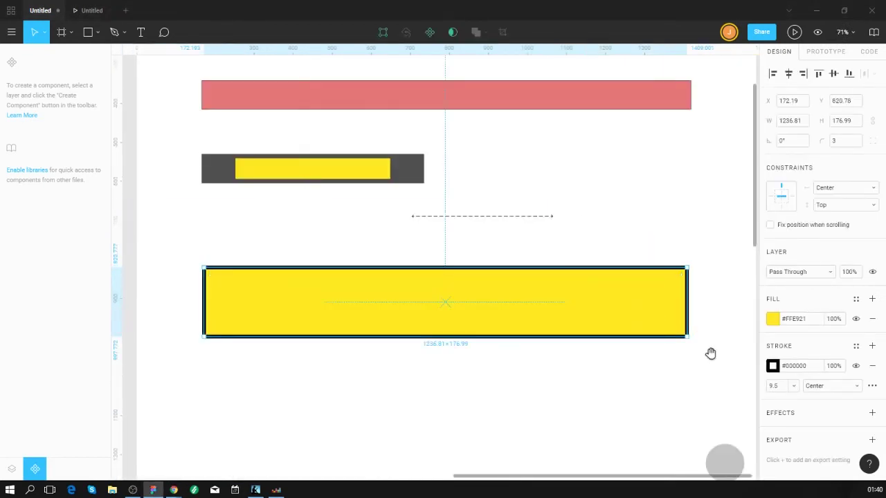
- Add an Inner Shadow effect to the large yellow rectangle and open the effect's settings
{"action": "scroll", "coordinate": [710, 354], "scroll_direction": "down", "scroll_amount": 2}
{"action": "scroll", "coordinate": [831, 385], "scroll_direction": "down", "scroll_amount": 1}
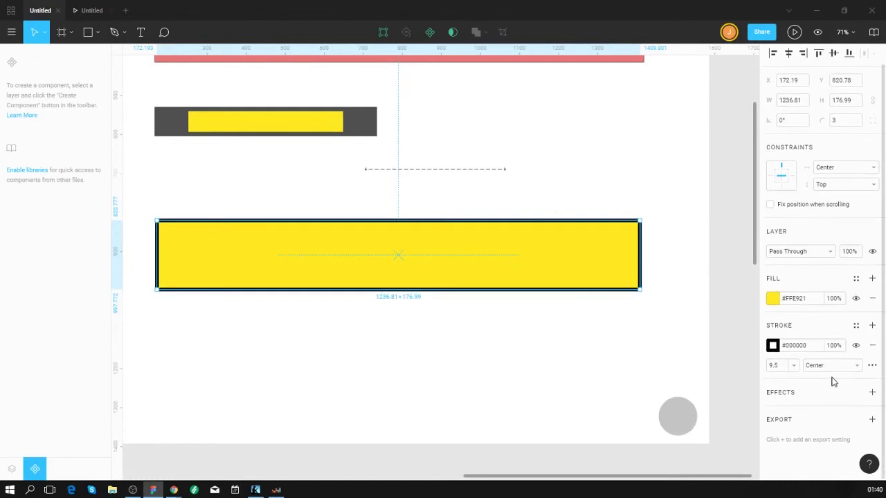
{"action": "left_click", "coordinate": [872, 393]}
{"action": "scroll", "coordinate": [816, 391], "scroll_direction": "down", "scroll_amount": 1}
{"action": "left_click", "coordinate": [815, 393]}
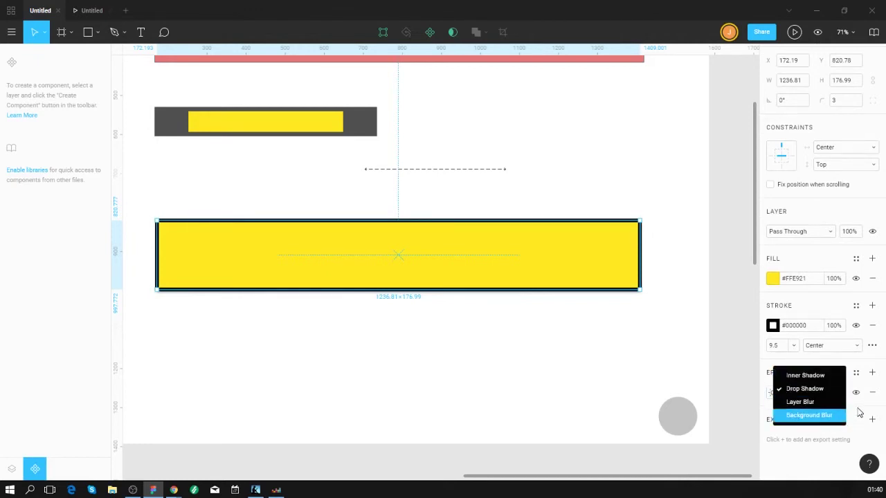
{"action": "left_click", "coordinate": [805, 376]}
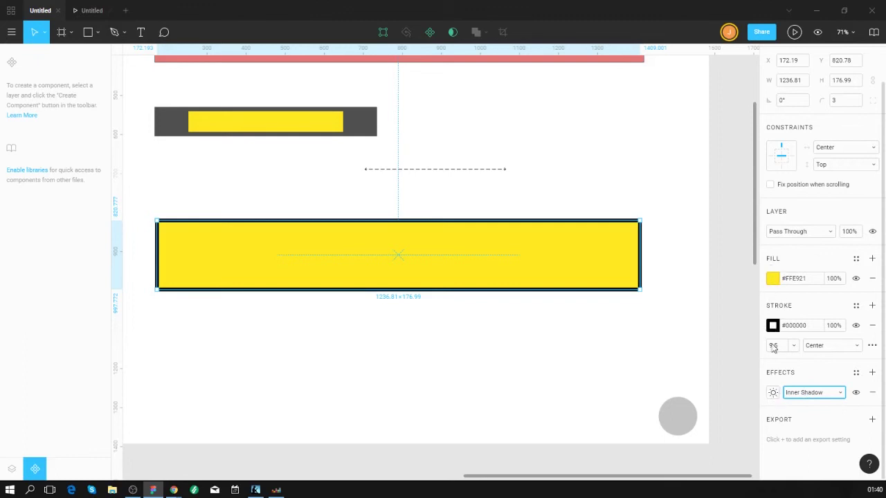
{"action": "left_click", "coordinate": [773, 394]}
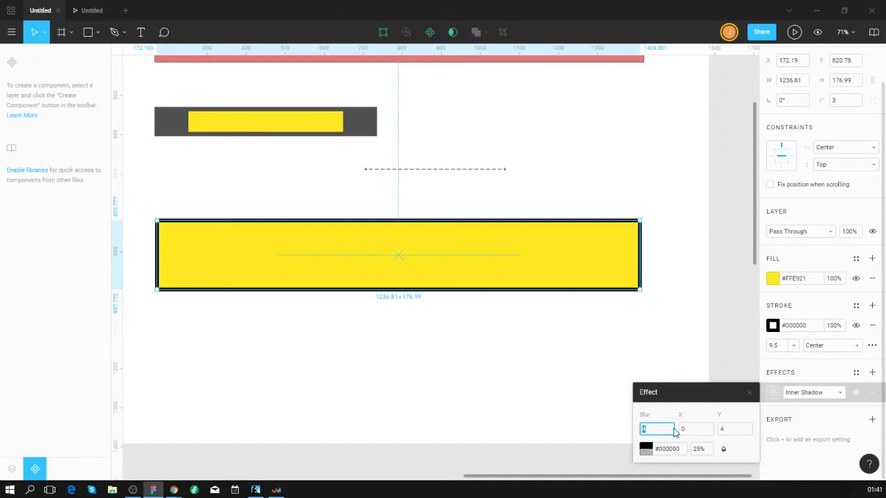
- Change the large yellow rectangle's effect to Drop Shadow, open its settings and deselect the rectangle
{"action": "left_click", "coordinate": [834, 400]}
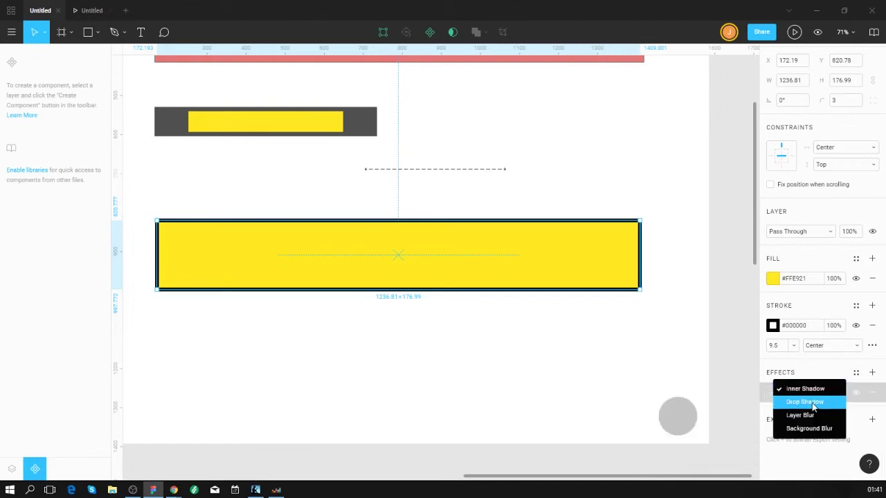
{"action": "left_click", "coordinate": [805, 402]}
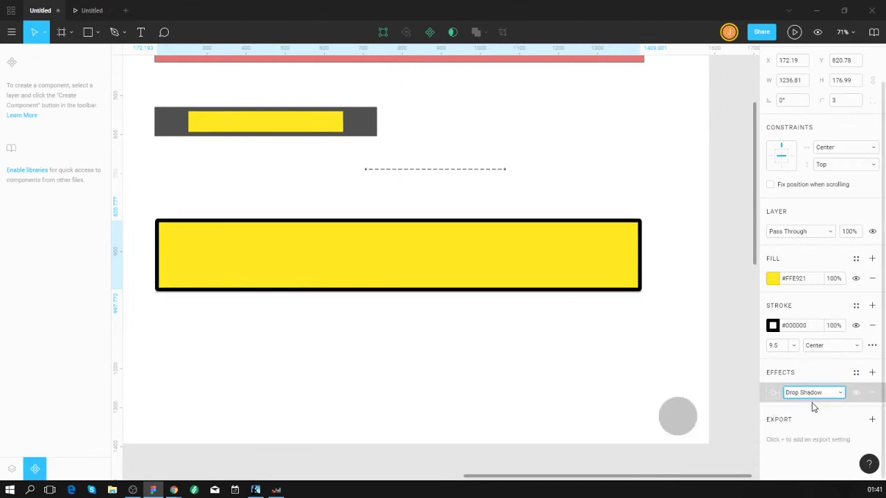
{"action": "left_click", "coordinate": [773, 393]}
{"action": "left_click", "coordinate": [667, 293]}
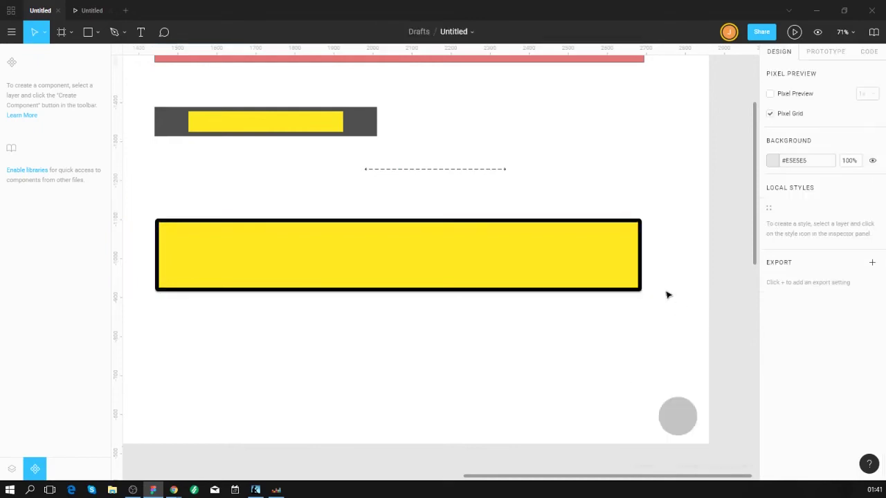
- Remove the black stroke from the large yellow rectangle and leave the rectangle selected
{"action": "key", "text": "ctrl+z"}
{"action": "left_click", "coordinate": [872, 365]}
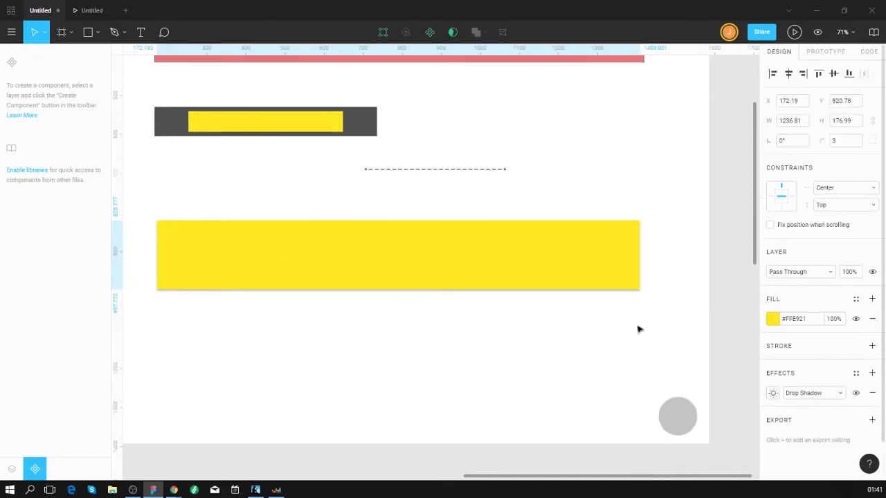
{"action": "left_click", "coordinate": [669, 339]}
{"action": "left_click", "coordinate": [635, 277]}
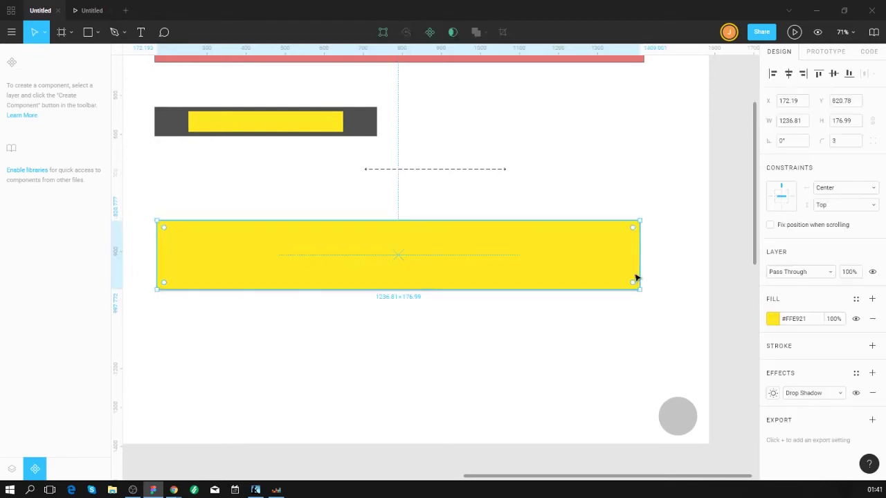
- Remove the yellow rectangle's effect, add a new Drop Shadow and set its blur to 10
{"action": "left_click", "coordinate": [872, 393]}
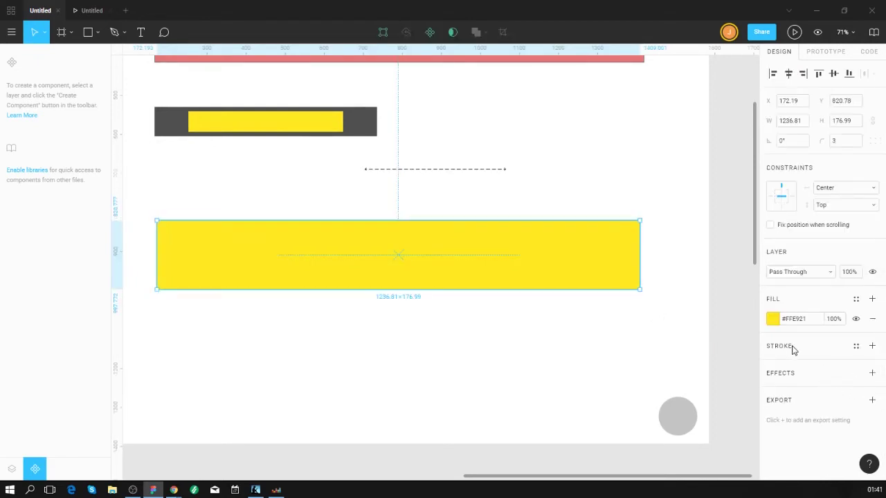
{"action": "left_click", "coordinate": [872, 373]}
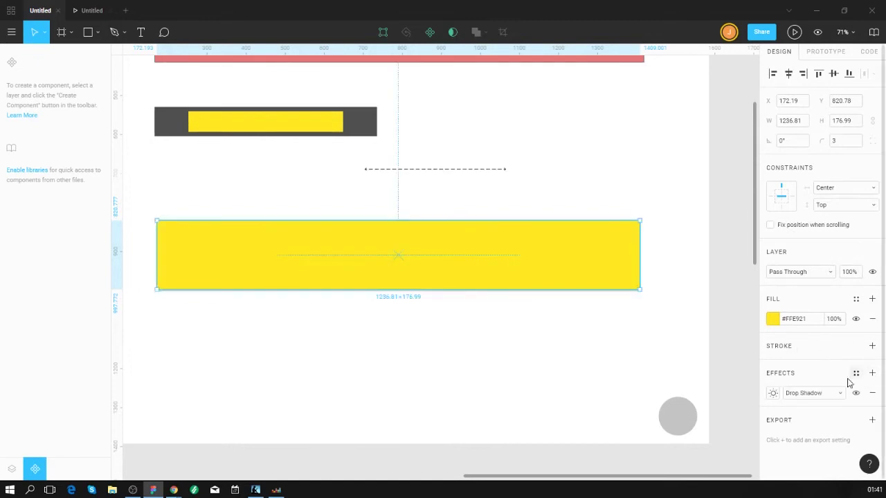
{"action": "left_click", "coordinate": [772, 393]}
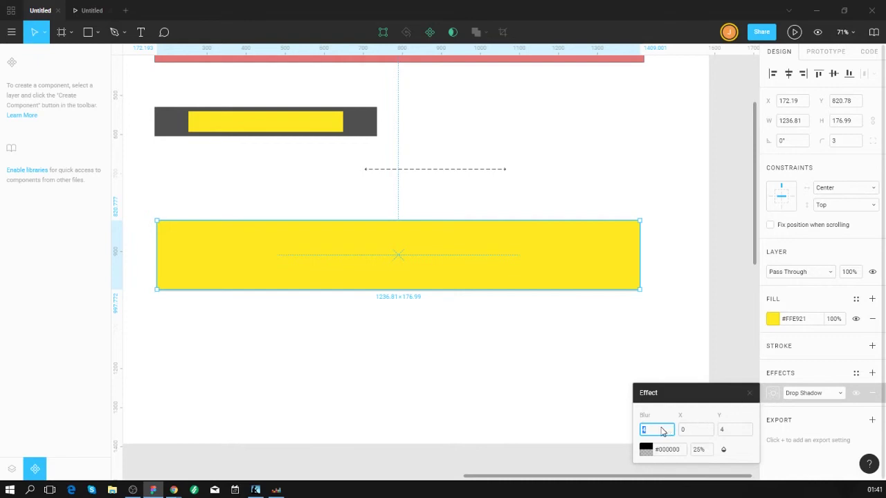
{"action": "type", "text": "10"}
{"action": "key", "text": "Return"}
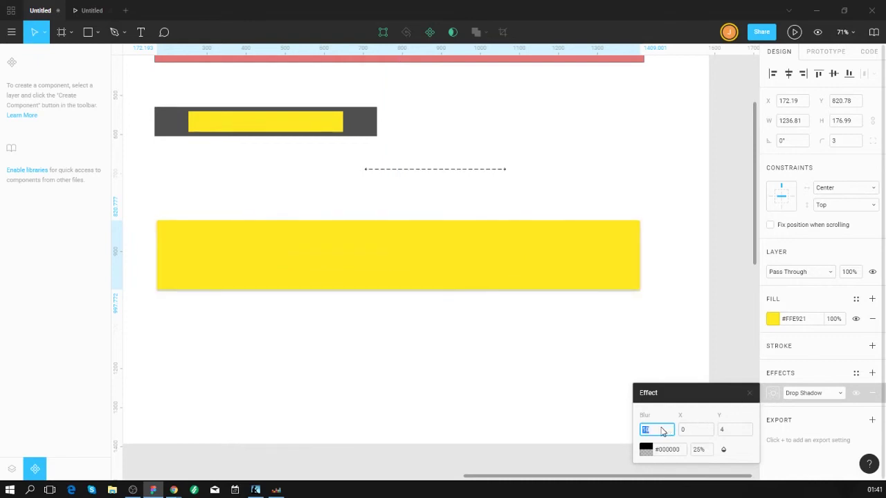
{"action": "key", "text": "Tab"}
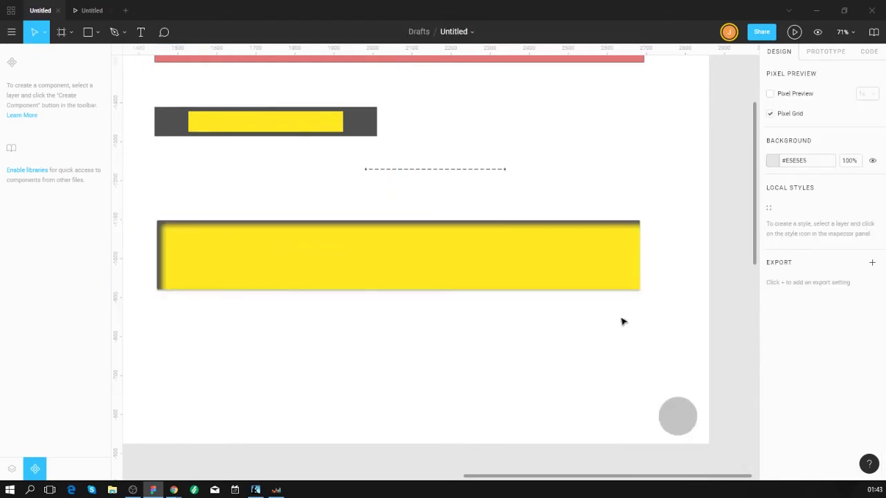
- Examine the design properties of the large yellow rectangle, the surrounding frame and the dark red bar
{"action": "left_click", "coordinate": [617, 270]}
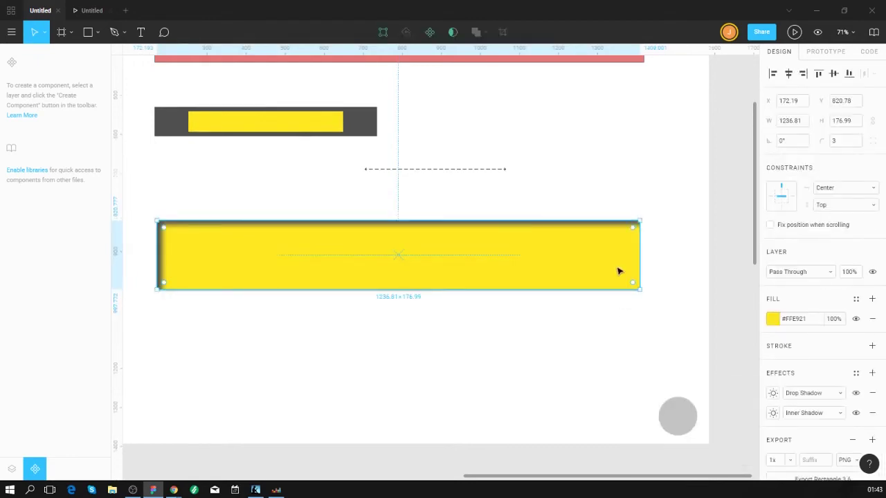
{"action": "scroll", "coordinate": [617, 271], "scroll_direction": "down", "scroll_amount": 5}
{"action": "scroll", "coordinate": [580, 251], "scroll_direction": "up", "scroll_amount": 4}
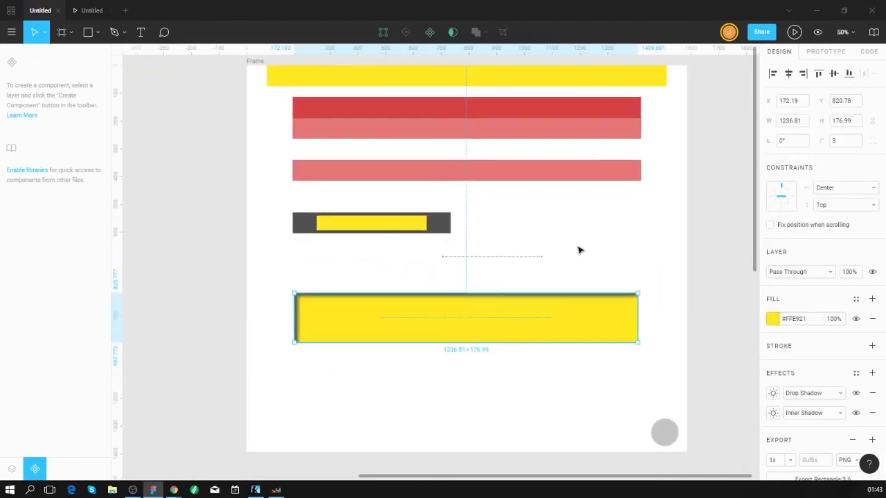
{"action": "left_click", "coordinate": [595, 243]}
{"action": "scroll", "coordinate": [632, 255], "scroll_direction": "down", "scroll_amount": 4}
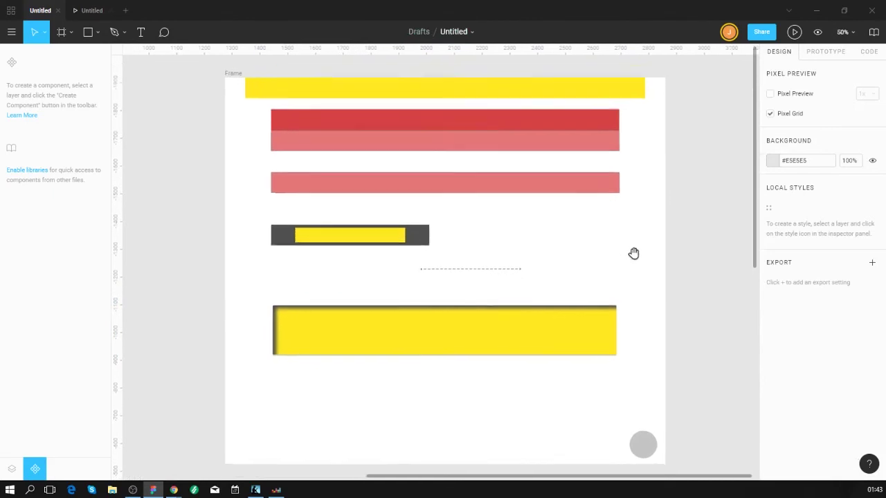
{"action": "scroll", "coordinate": [614, 270], "scroll_direction": "up", "scroll_amount": 3}
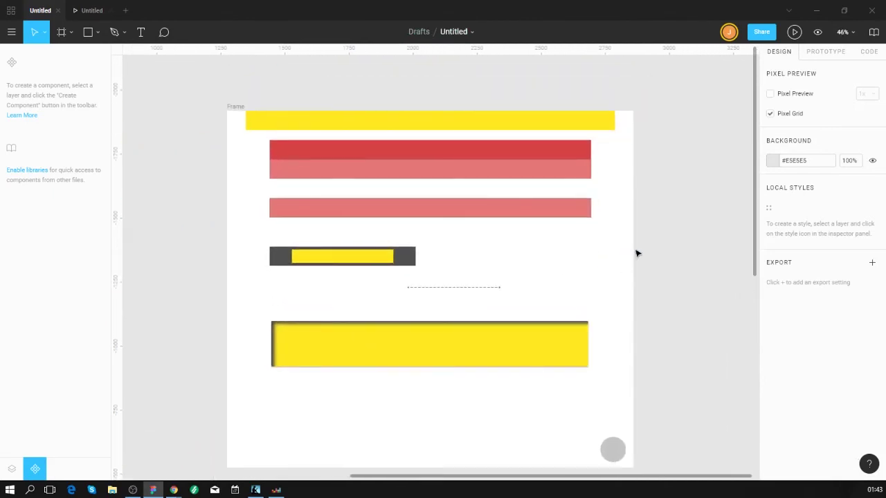
{"action": "left_click", "coordinate": [237, 113]}
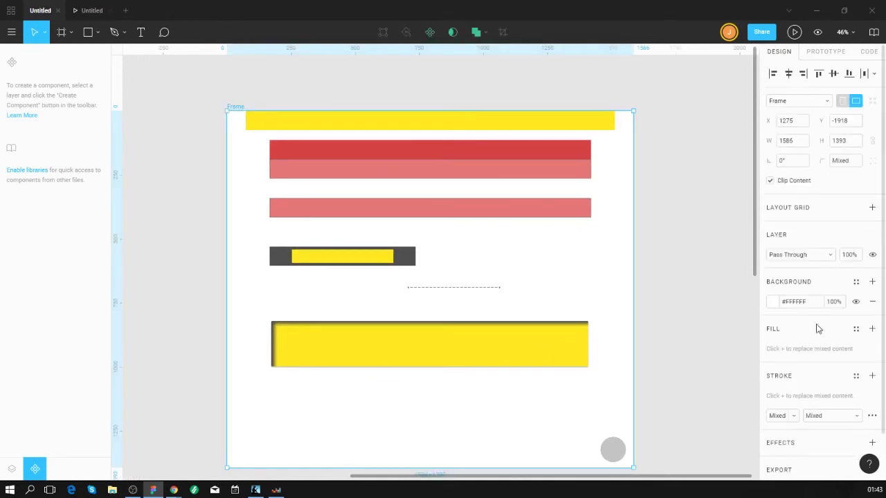
{"action": "left_click", "coordinate": [677, 177]}
{"action": "scroll", "coordinate": [499, 253], "scroll_direction": "down", "scroll_amount": 1}
{"action": "scroll", "coordinate": [498, 253], "scroll_direction": "right", "scroll_amount": 1}
{"action": "key", "text": "Tab"}
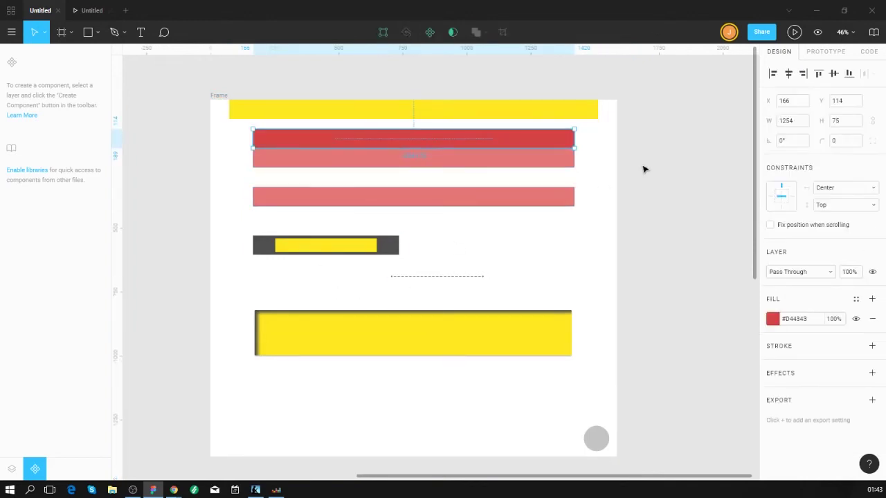
- Switch the frame's orientation to portrait and back to landscape, and deselect it
{"action": "left_click", "coordinate": [220, 94]}
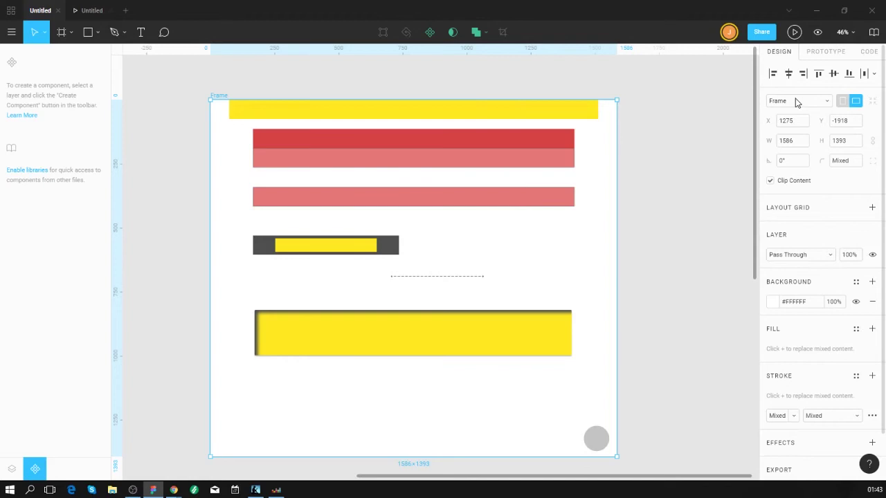
{"action": "left_click", "coordinate": [843, 103]}
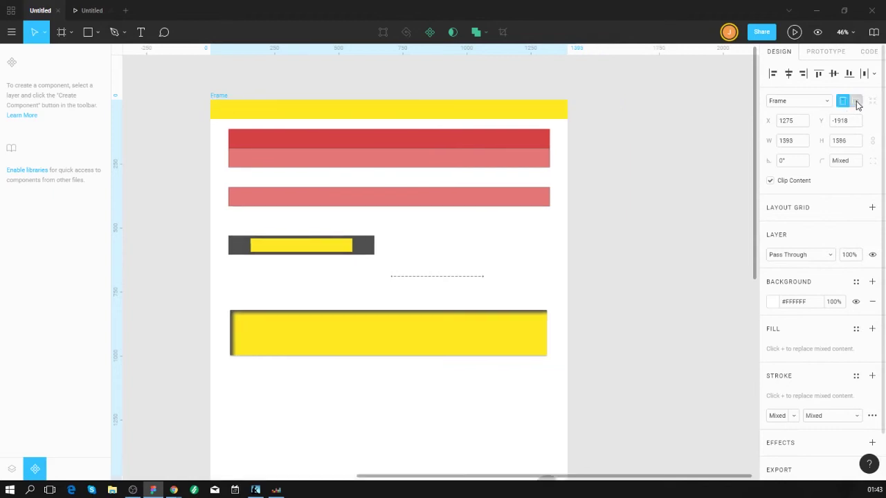
{"action": "left_click", "coordinate": [856, 102]}
{"action": "key", "text": "Escape"}
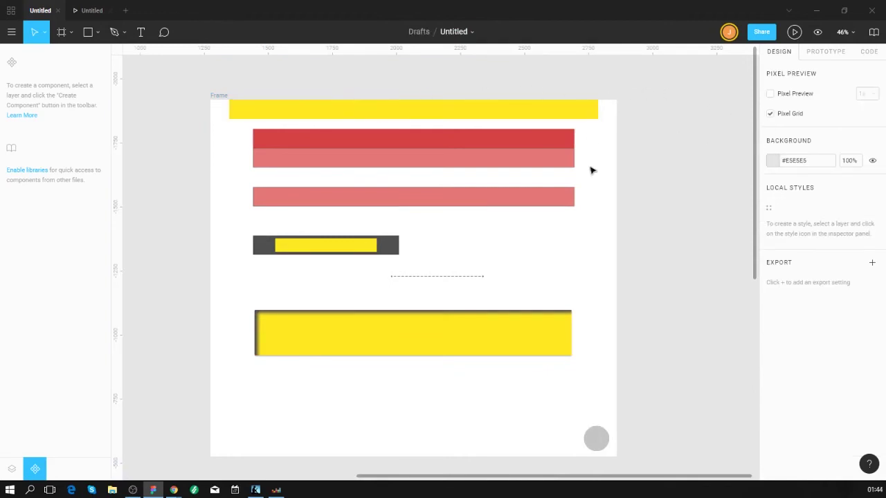
- Lighten the canvas background colour to #EEEEEE and close the colour picker
{"action": "left_click", "coordinate": [773, 163]}
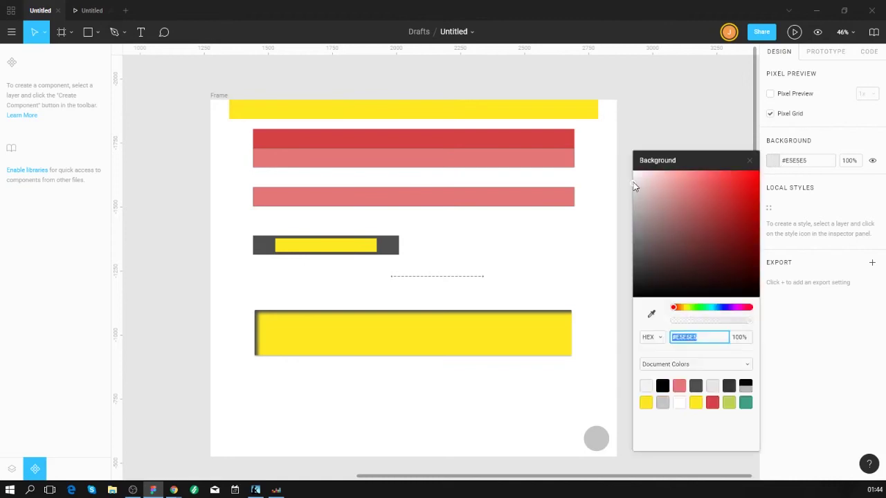
{"action": "left_click_drag", "start_coordinate": [640, 188], "coordinate": [625, 173]}
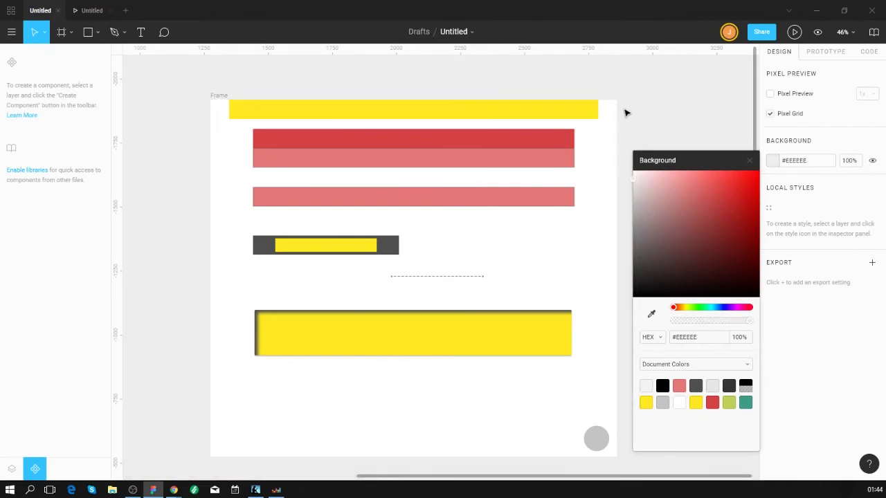
{"action": "left_click", "coordinate": [772, 161]}
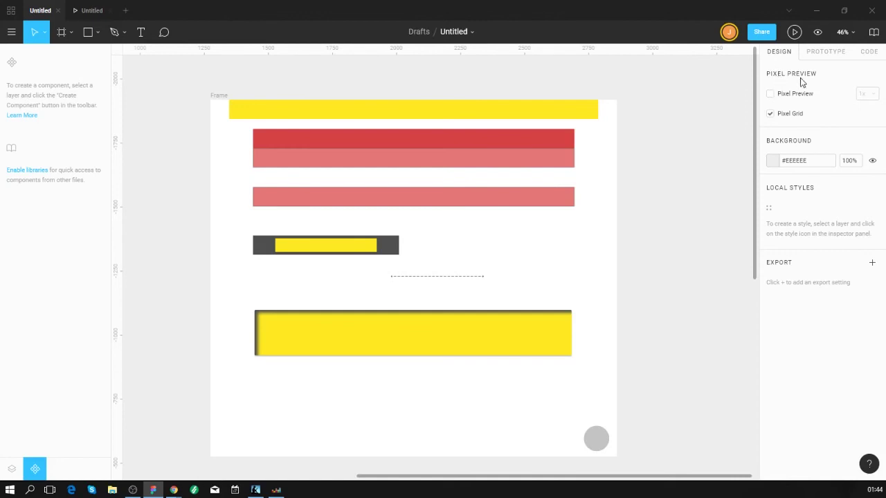
- Turn on Pixel Preview at 1x and examine the lower corner of the topmost yellow bar up close
{"action": "left_click", "coordinate": [770, 95]}
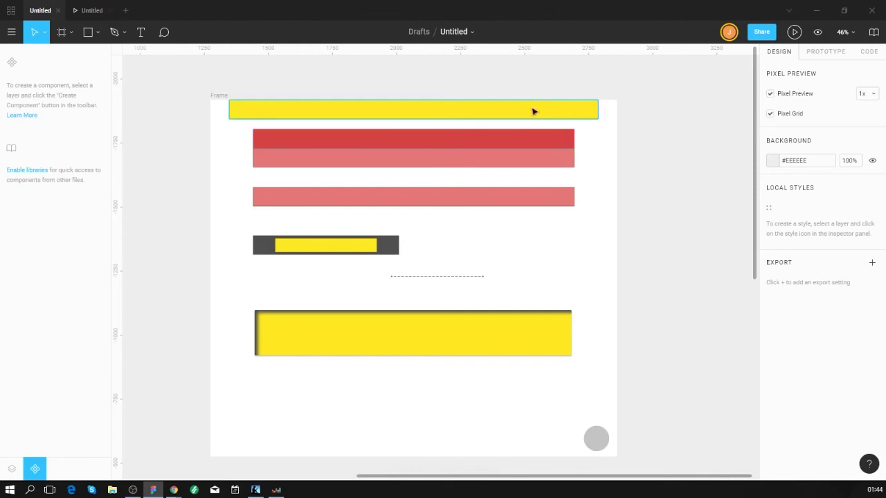
{"action": "scroll", "coordinate": [393, 116], "scroll_direction": "up", "scroll_amount": 5}
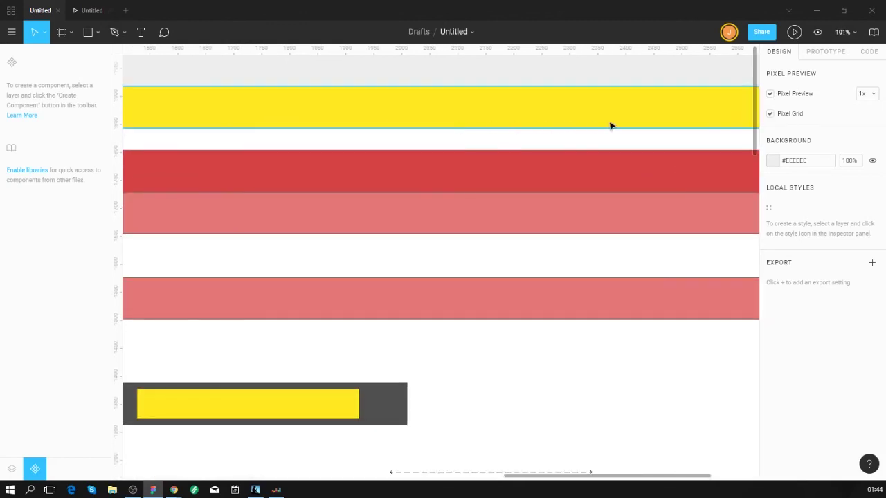
{"action": "scroll", "coordinate": [609, 124], "scroll_direction": "right", "scroll_amount": 5}
{"action": "scroll", "coordinate": [651, 136], "scroll_direction": "up", "scroll_amount": 10}
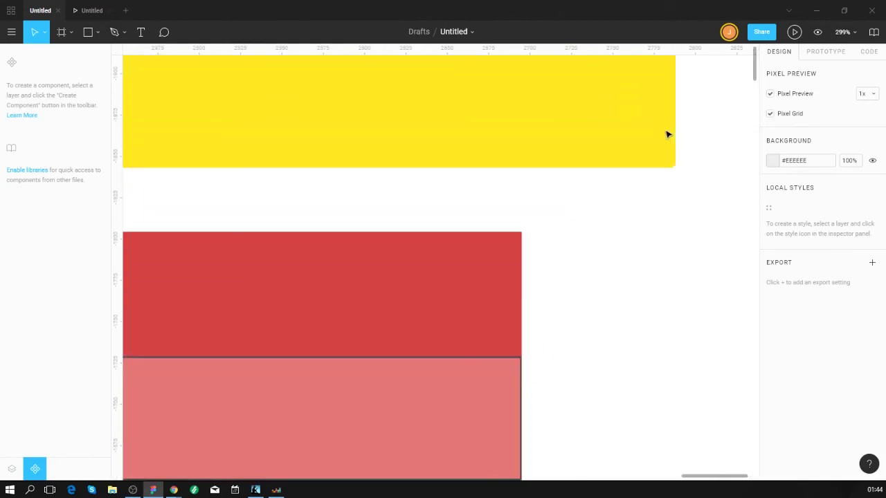
{"action": "scroll", "coordinate": [670, 137], "scroll_direction": "up", "scroll_amount": 6}
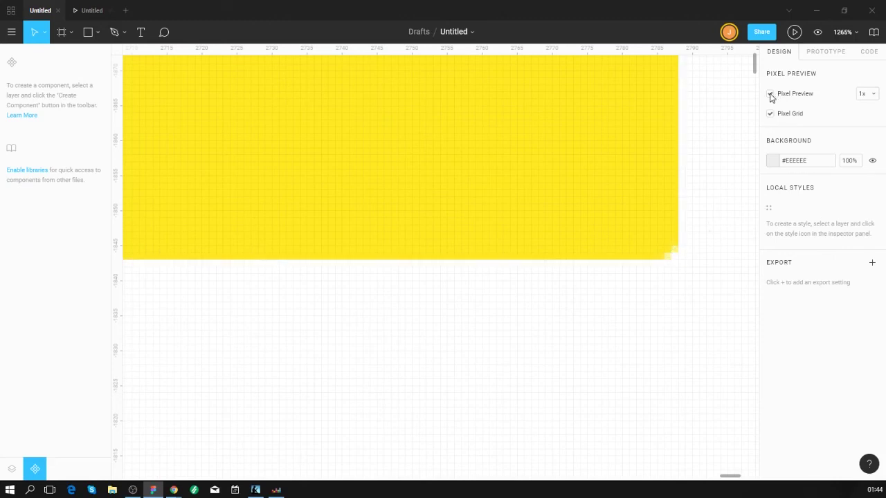
- Set Pixel Preview to 2x and back to 1x, and turn Pixel Preview off
{"action": "left_click", "coordinate": [871, 95]}
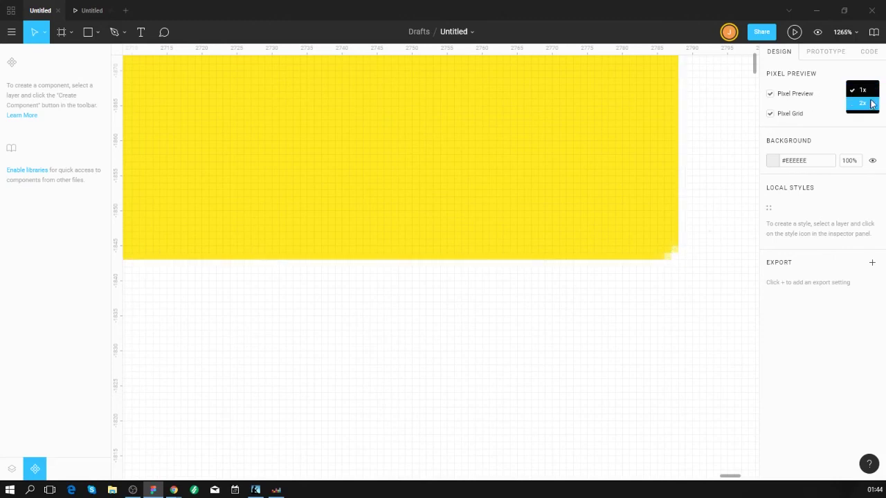
{"action": "left_click", "coordinate": [872, 103]}
{"action": "left_click", "coordinate": [873, 96]}
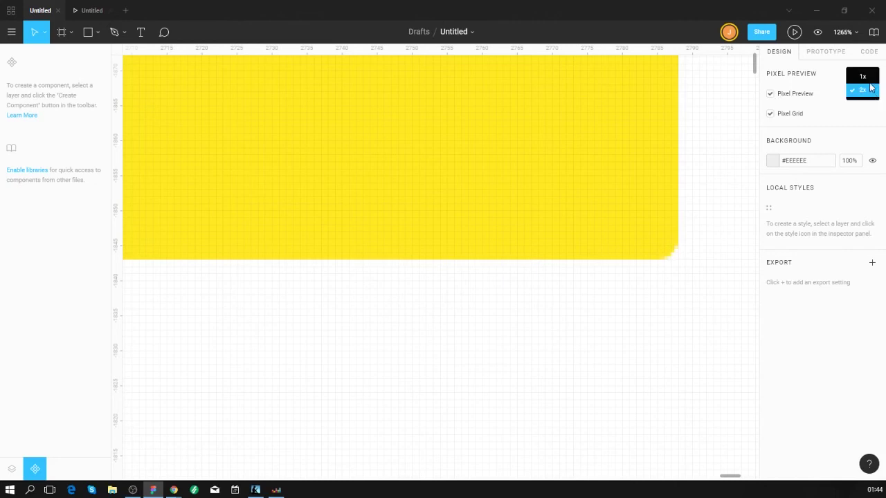
{"action": "left_click", "coordinate": [868, 80]}
{"action": "left_click", "coordinate": [771, 94]}
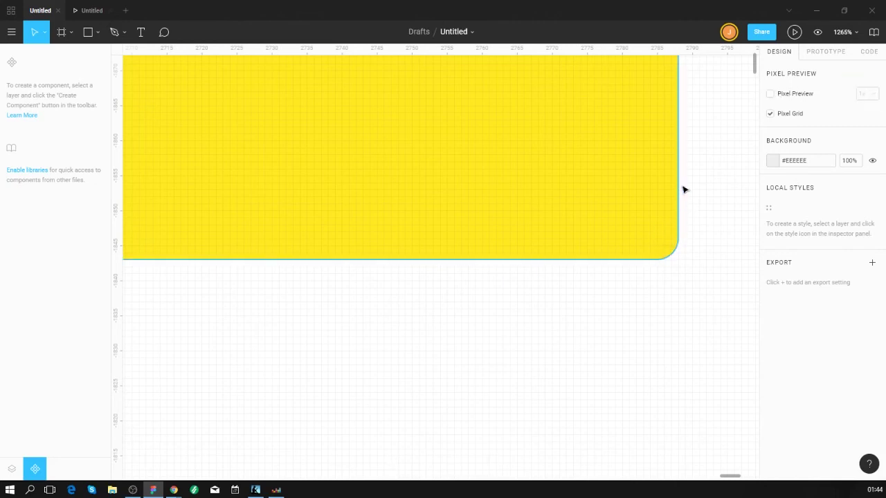
{"action": "key", "text": "shift+1"}
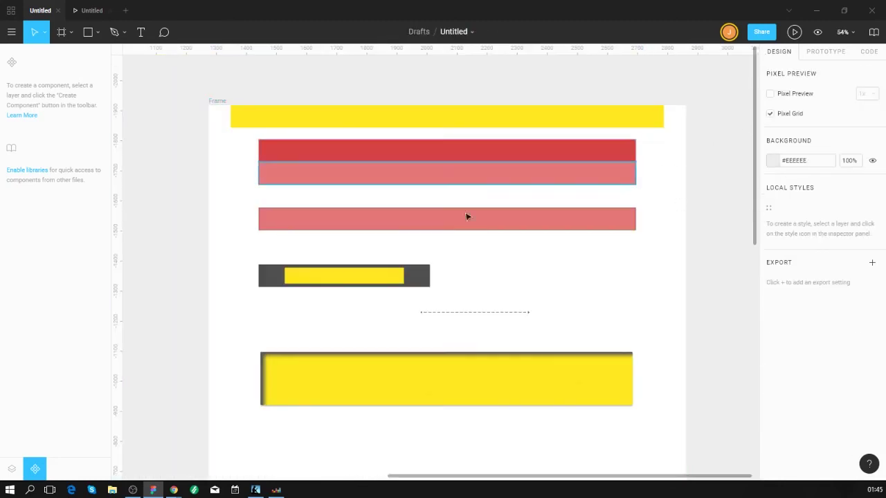
- Select the dark grey and yellow bar group to view its design properties, and deselect it
{"action": "left_click_drag", "start_coordinate": [561, 300], "coordinate": [520, 271]}
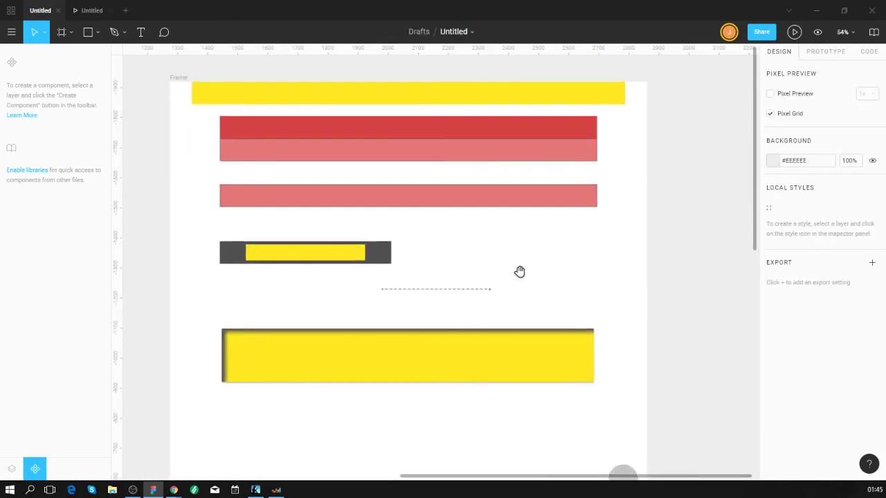
{"action": "left_click", "coordinate": [402, 286]}
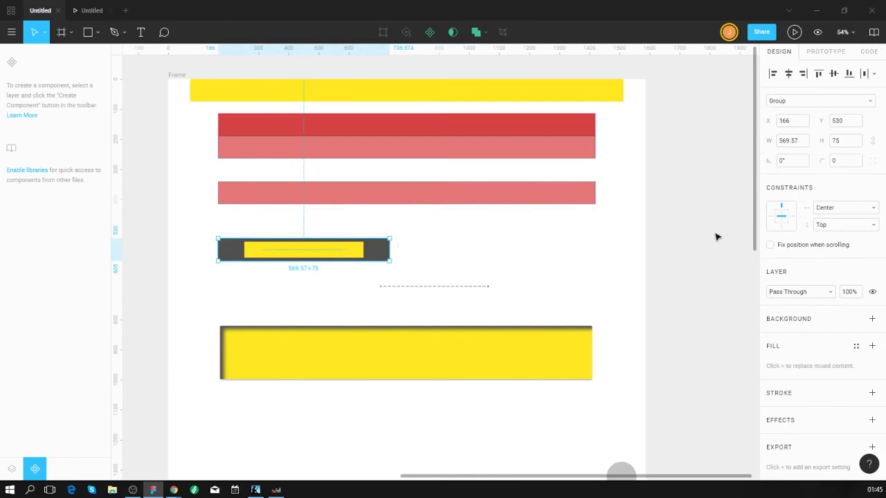
{"action": "left_click", "coordinate": [520, 270]}
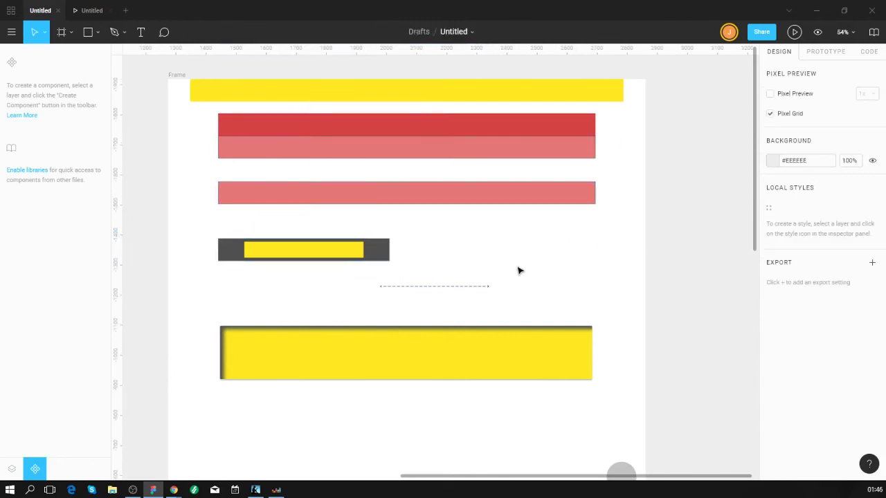